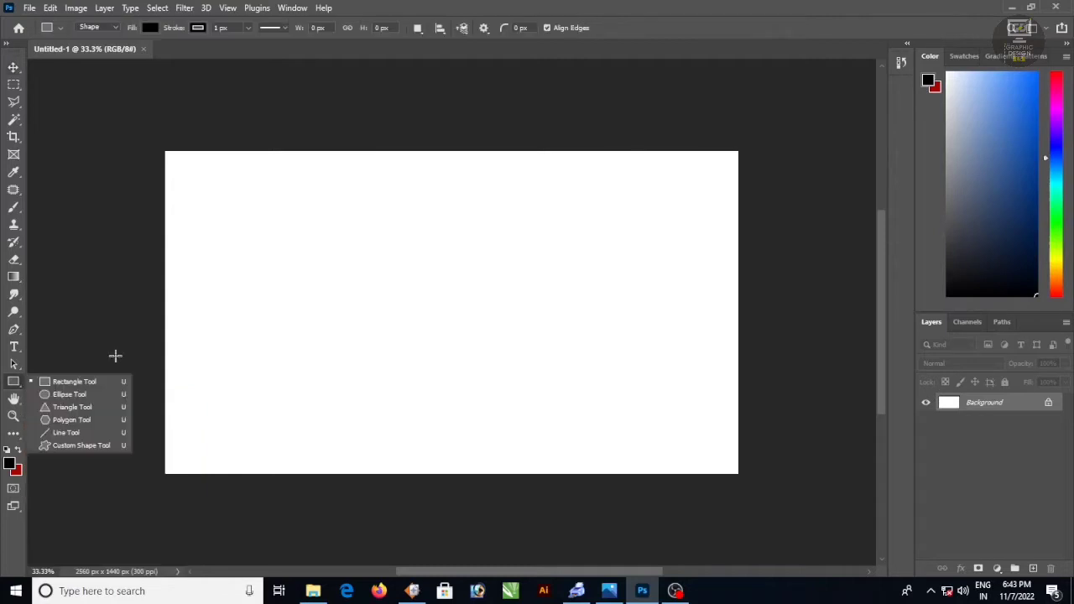
Step: Create a black 2560 × 1440 px rectangle and shift it towards the canvas's upper-left corner
{"action": "left_click", "coordinate": [388, 249]}
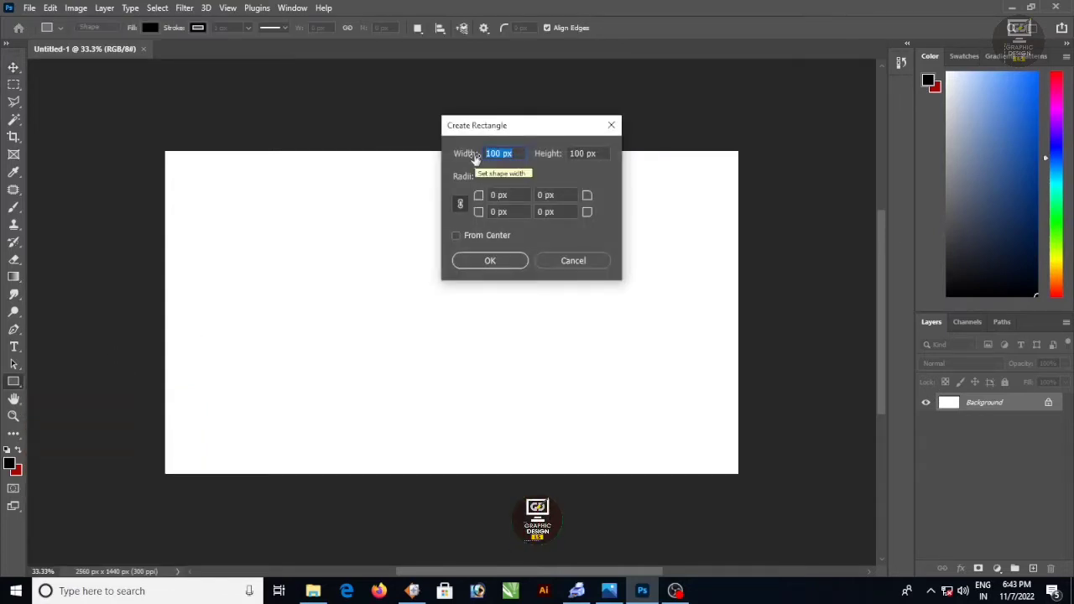
{"action": "type", "text": "2560"}
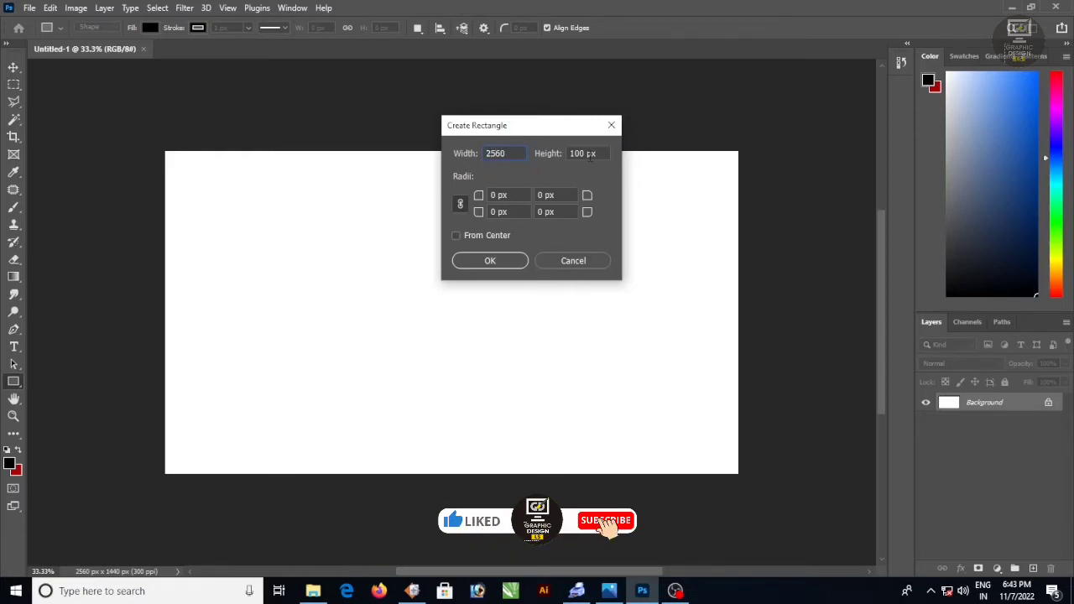
{"action": "key", "text": "Tab"}
{"action": "type", "text": "1440"}
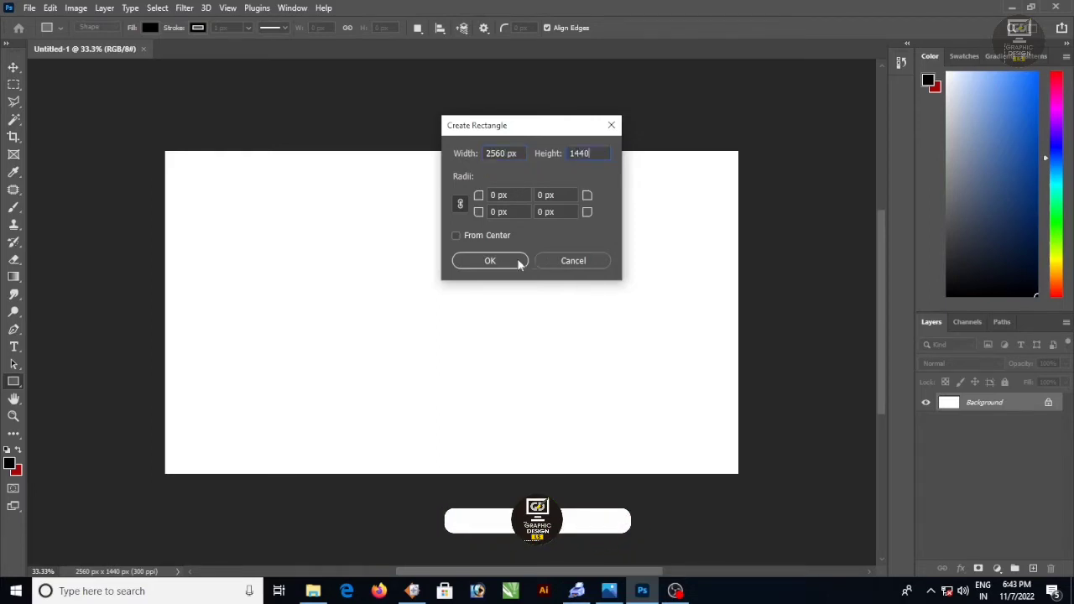
{"action": "left_click", "coordinate": [518, 261]}
{"action": "key", "text": "v"}
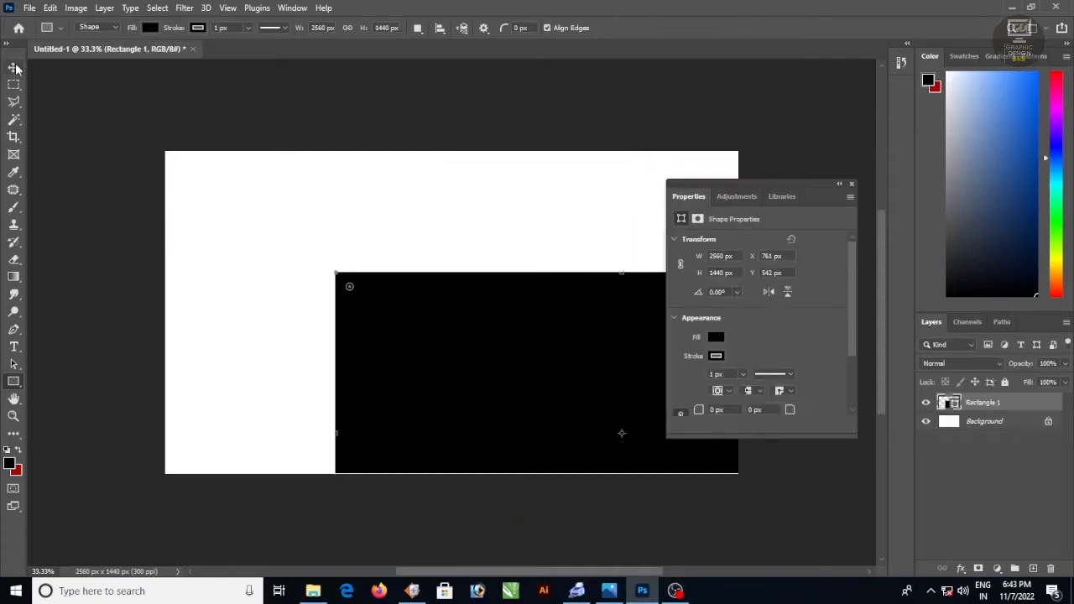
{"action": "left_click_drag", "start_coordinate": [457, 313], "coordinate": [299, 215]}
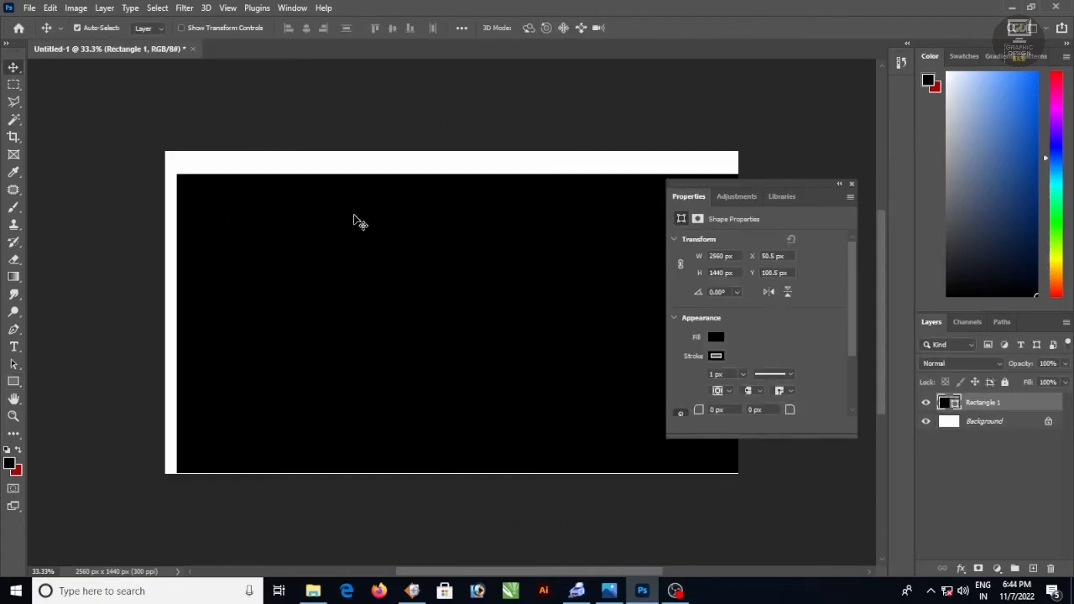
Step: Set the rectangle's height to 423 px and centre it on the canvas as a full-width band
{"action": "left_click", "coordinate": [681, 266]}
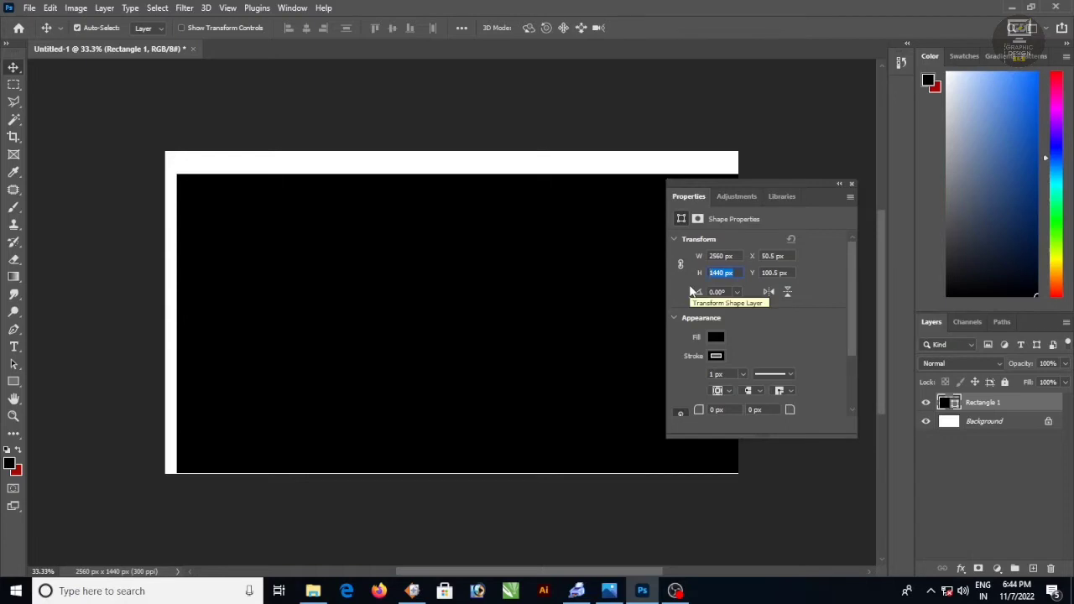
{"action": "type", "text": "423"}
{"action": "key", "text": "Return"}
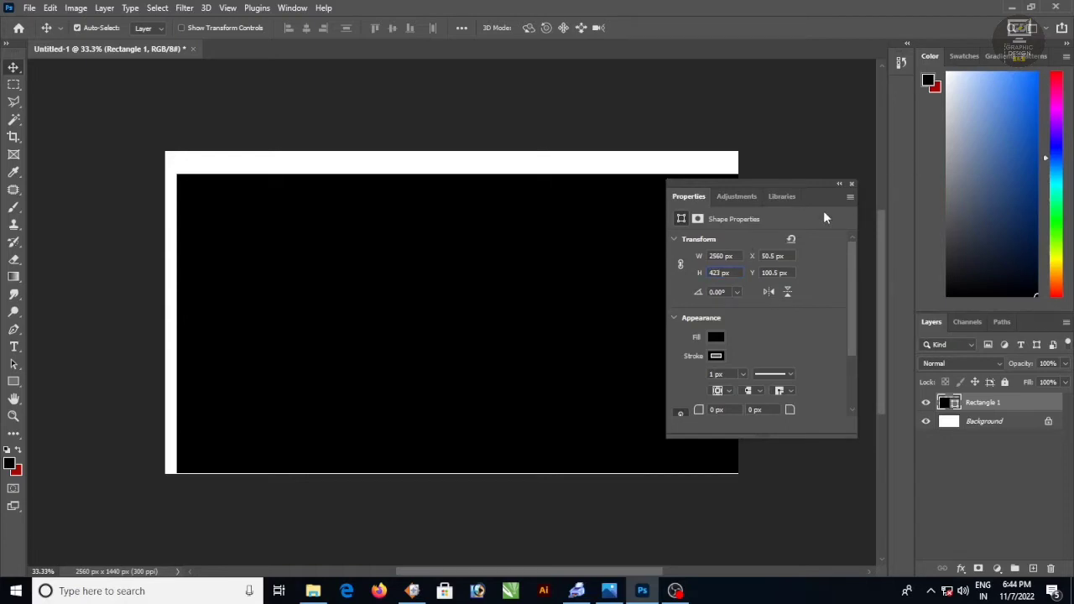
{"action": "left_click_drag", "start_coordinate": [588, 216], "coordinate": [522, 309]}
{"action": "left_click", "coordinate": [852, 184]}
Step: Create a second rectangle 1855 × 423 px and place it just below the full-width band
{"action": "left_click", "coordinate": [14, 382]}
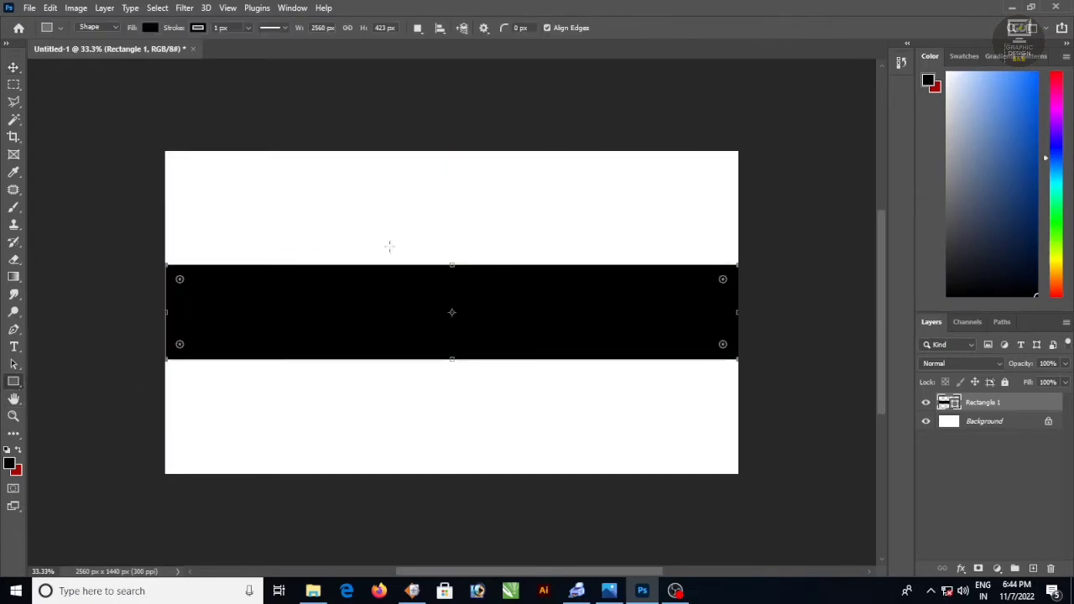
{"action": "left_click", "coordinate": [397, 234]}
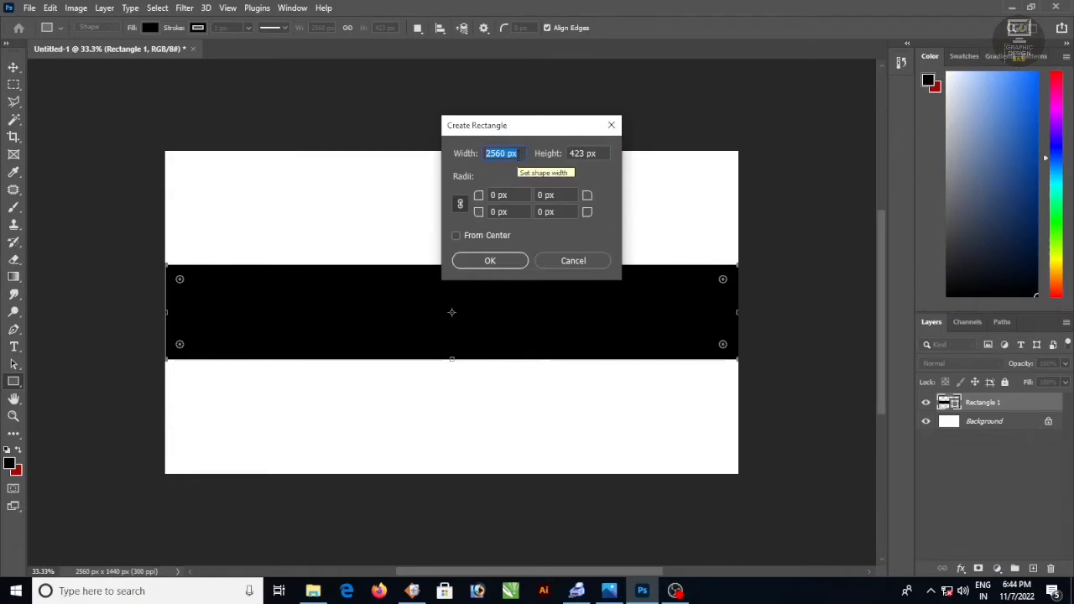
{"action": "type", "text": "1855"}
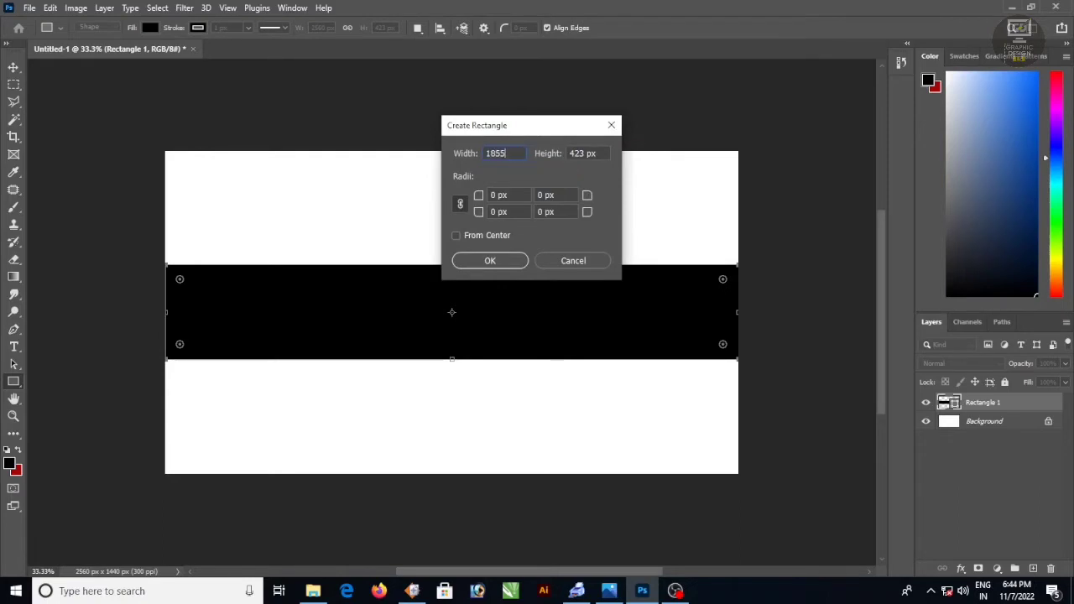
{"action": "left_click", "coordinate": [492, 262]}
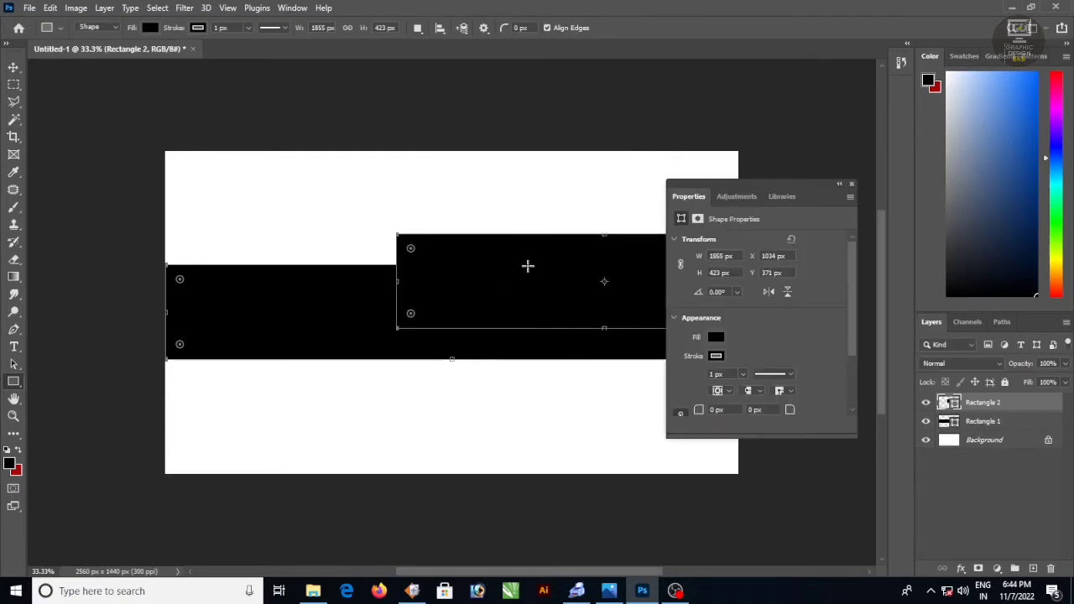
{"action": "left_click", "coordinate": [12, 67]}
{"action": "left_click_drag", "start_coordinate": [503, 263], "coordinate": [342, 398]}
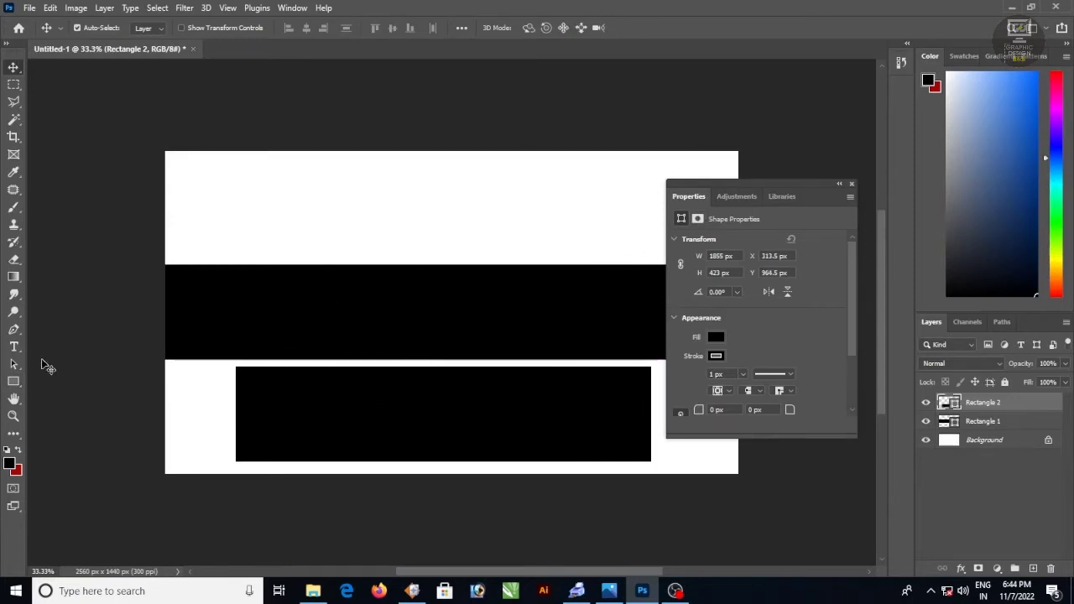
Step: Create a third rectangle 1540 × 423 px and place it over the upper part of the canvas
{"action": "left_click", "coordinate": [13, 382]}
{"action": "left_click", "coordinate": [440, 234]}
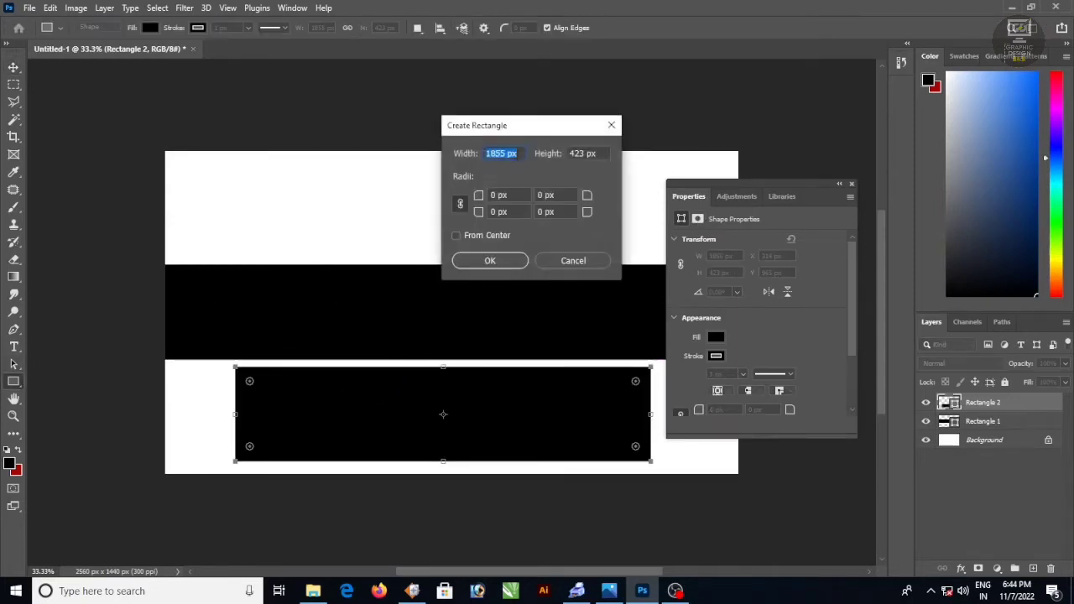
{"action": "type", "text": "1540"}
{"action": "left_click", "coordinate": [510, 259]}
{"action": "left_click", "coordinate": [13, 67]}
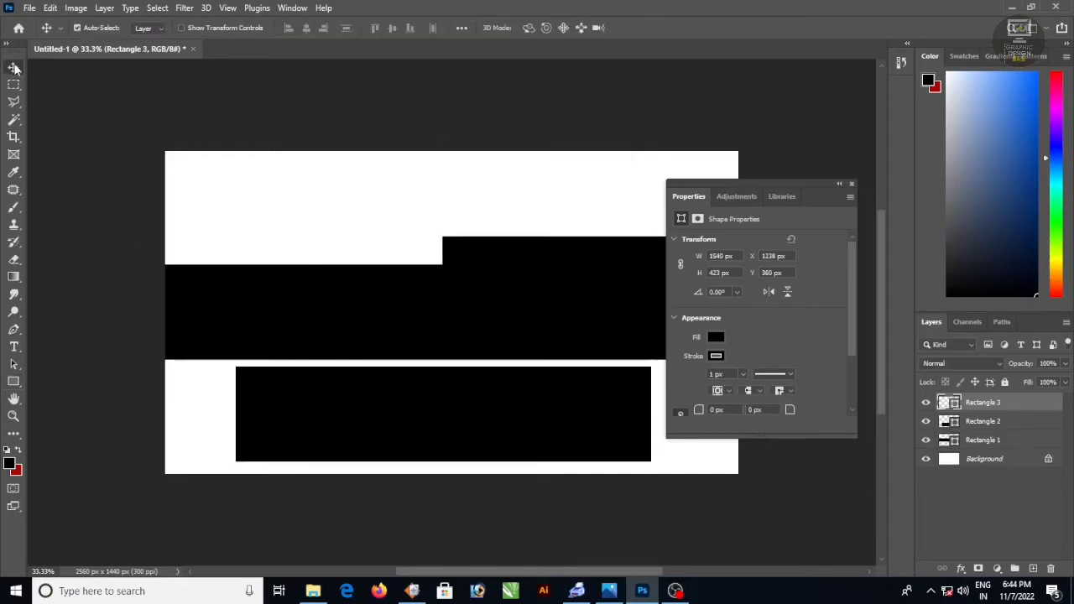
{"action": "left_click_drag", "start_coordinate": [493, 268], "coordinate": [367, 211]}
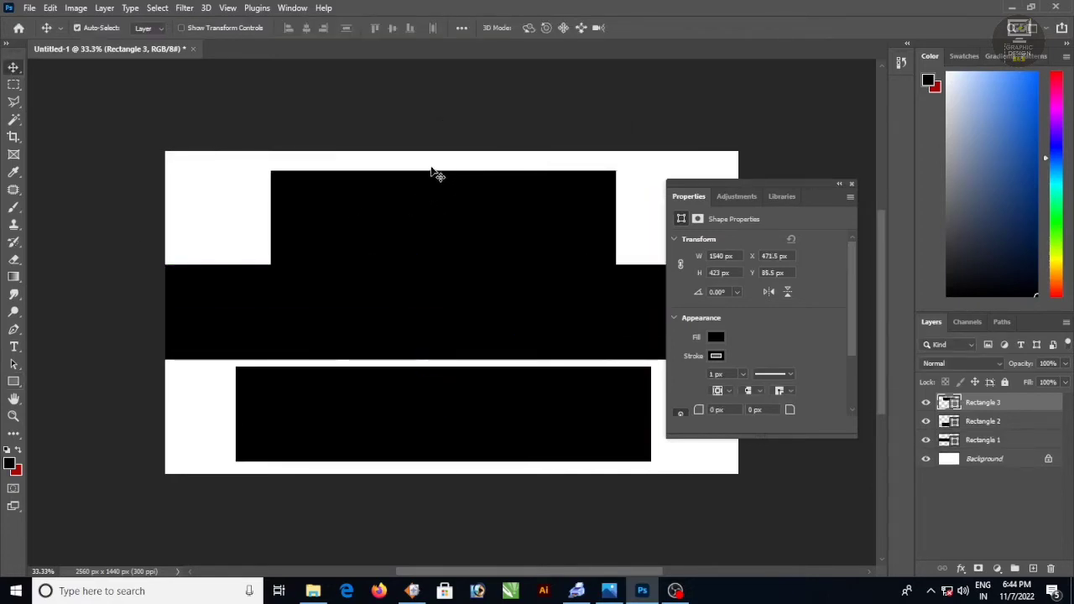
{"action": "left_click", "coordinate": [852, 184]}
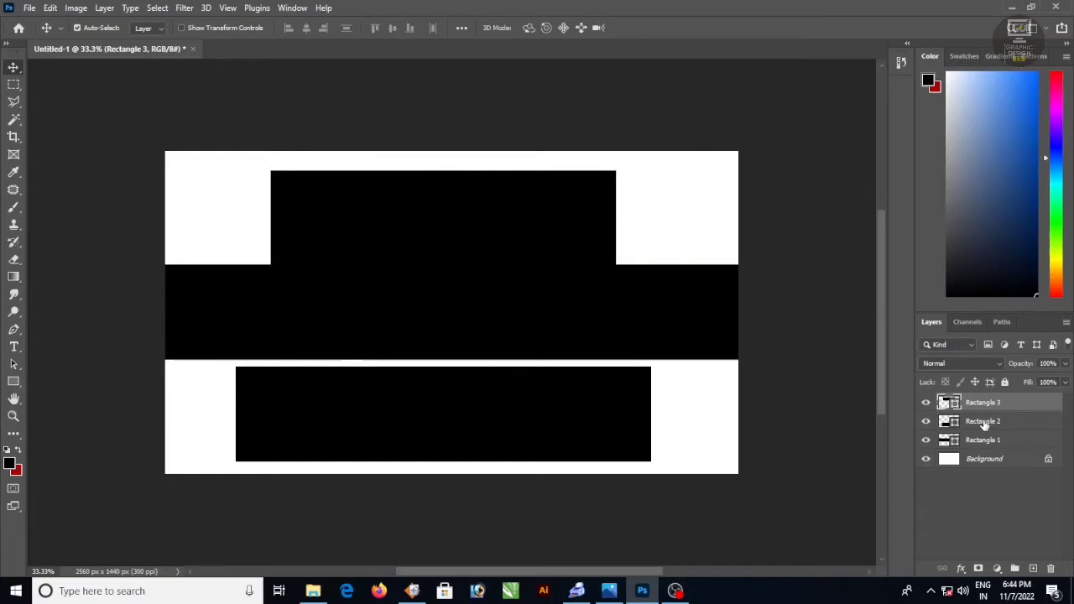
Step: Select all three rectangles and align their horizontal and vertical centers
{"action": "left_click_drag", "start_coordinate": [467, 157], "coordinate": [518, 463]}
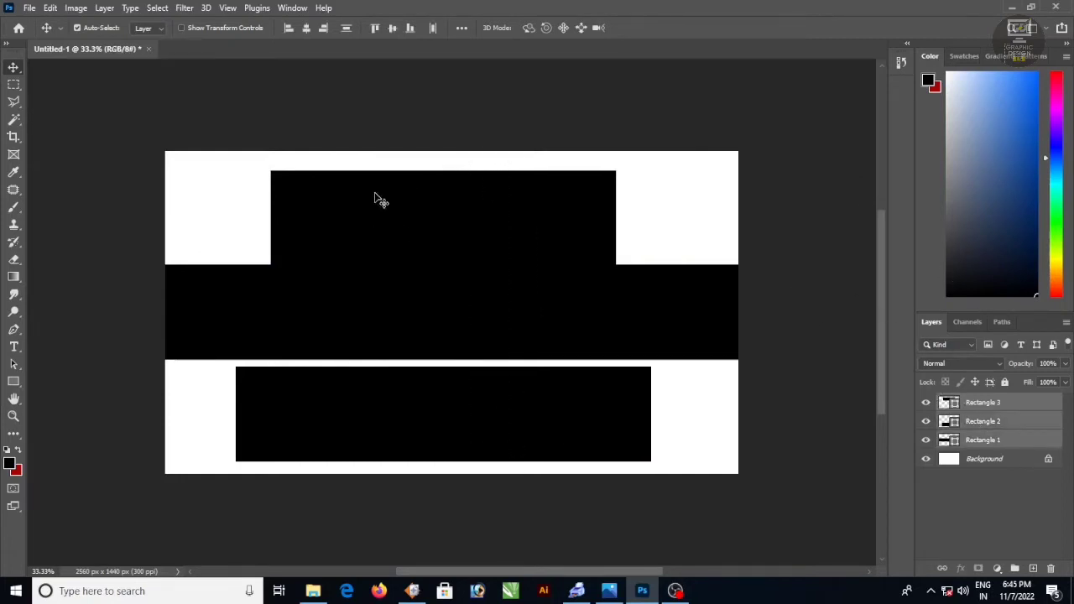
{"action": "left_click", "coordinate": [307, 28]}
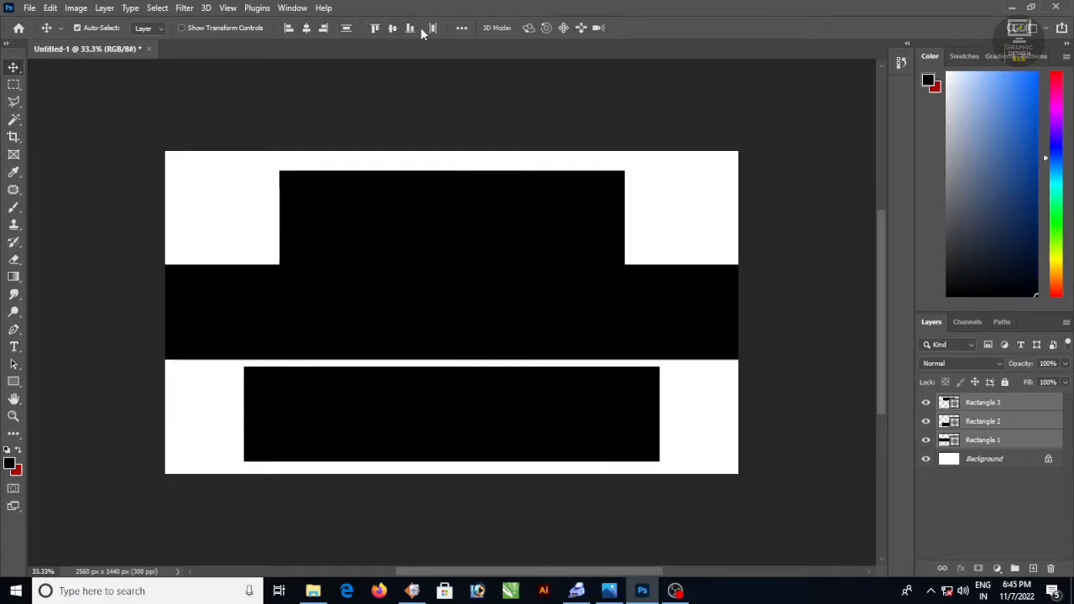
{"action": "left_click", "coordinate": [392, 27]}
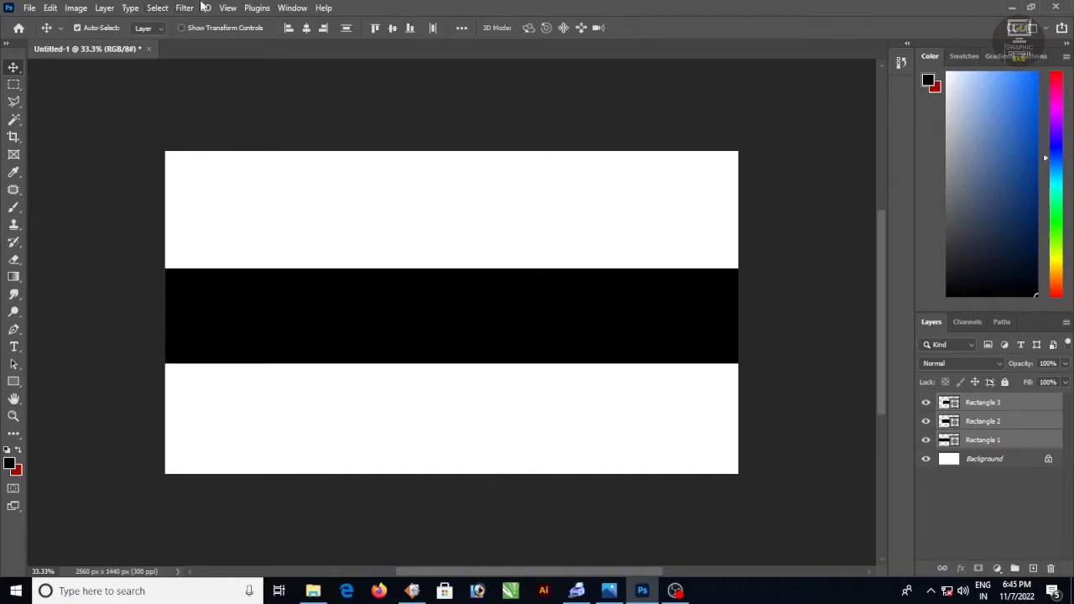
Step: Create new guides from the three selected shapes and deselect the layers
{"action": "left_click", "coordinate": [229, 9]}
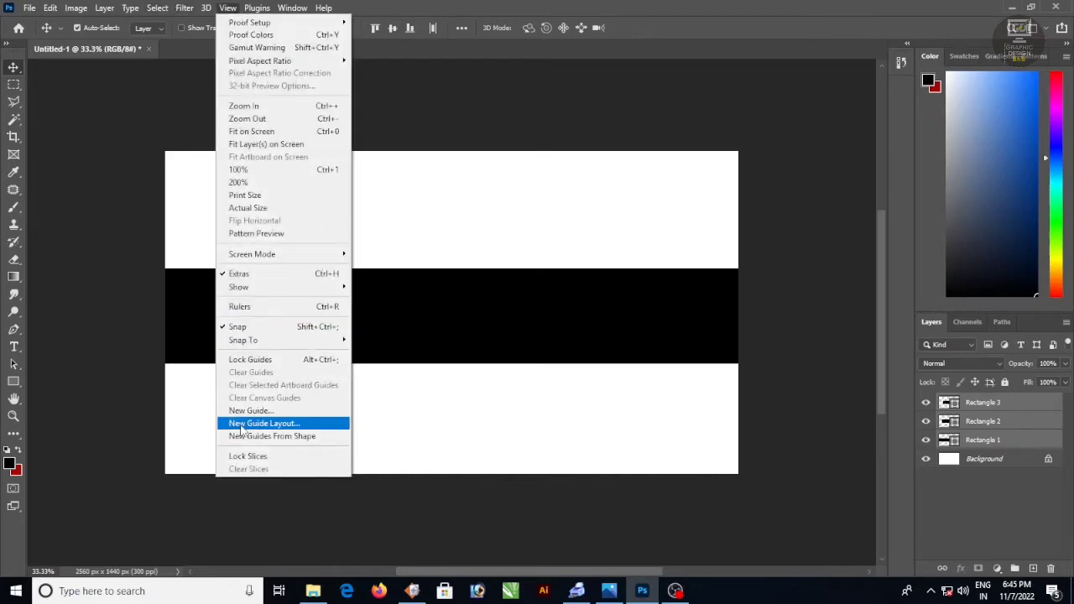
{"action": "left_click", "coordinate": [289, 438]}
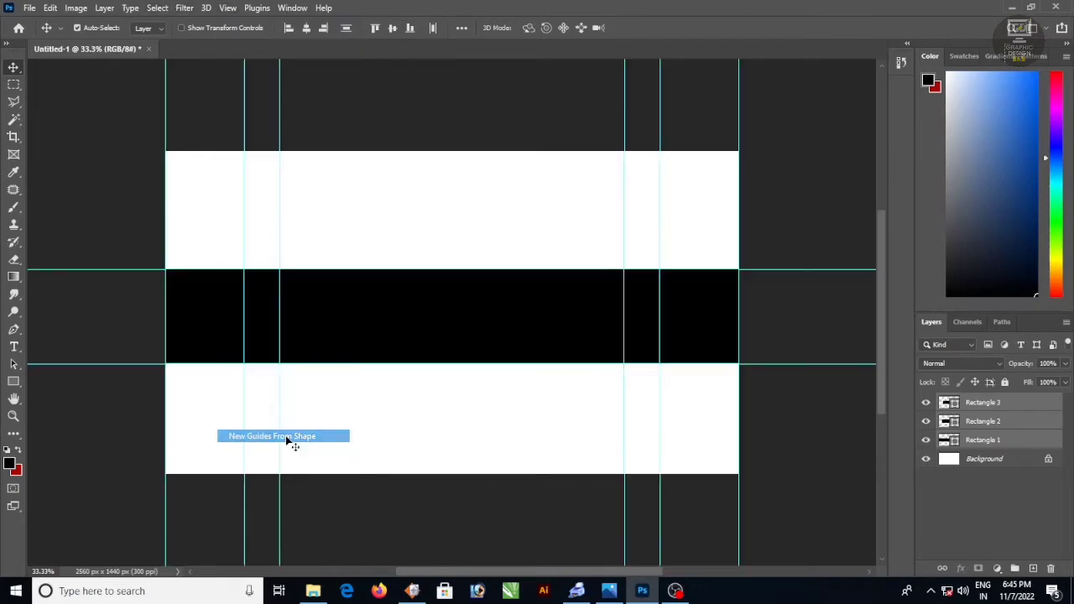
{"action": "left_click", "coordinate": [448, 227]}
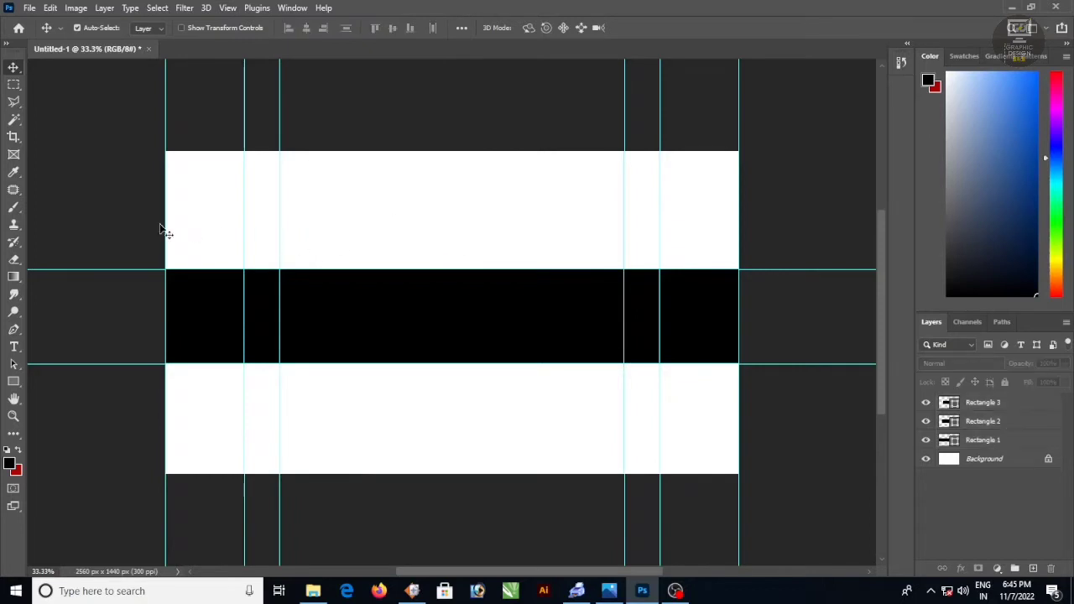
Step: Delete the Rectangle 1, Rectangle 2 and Rectangle 3 layers, keeping the guides and the Background
{"action": "left_click", "coordinate": [990, 406]}
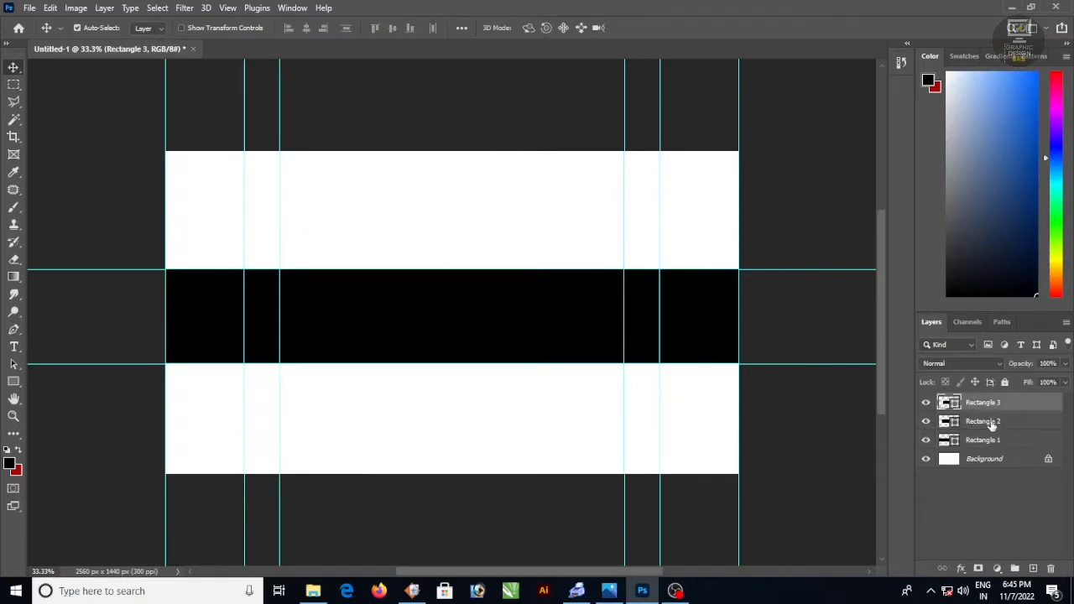
{"action": "key", "text": "ctrl+e"}
{"action": "key", "text": "ctrl+e"}
{"action": "key", "text": "Delete"}
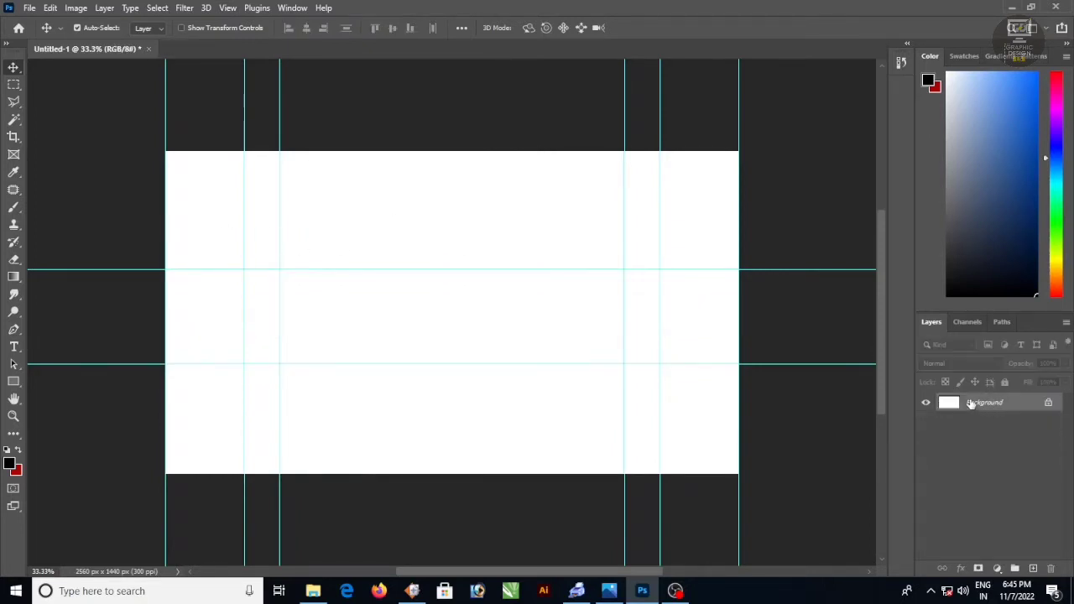
Step: Add a Solid Color fill layer in black (#000000) above the Background
{"action": "left_click", "coordinate": [997, 568]}
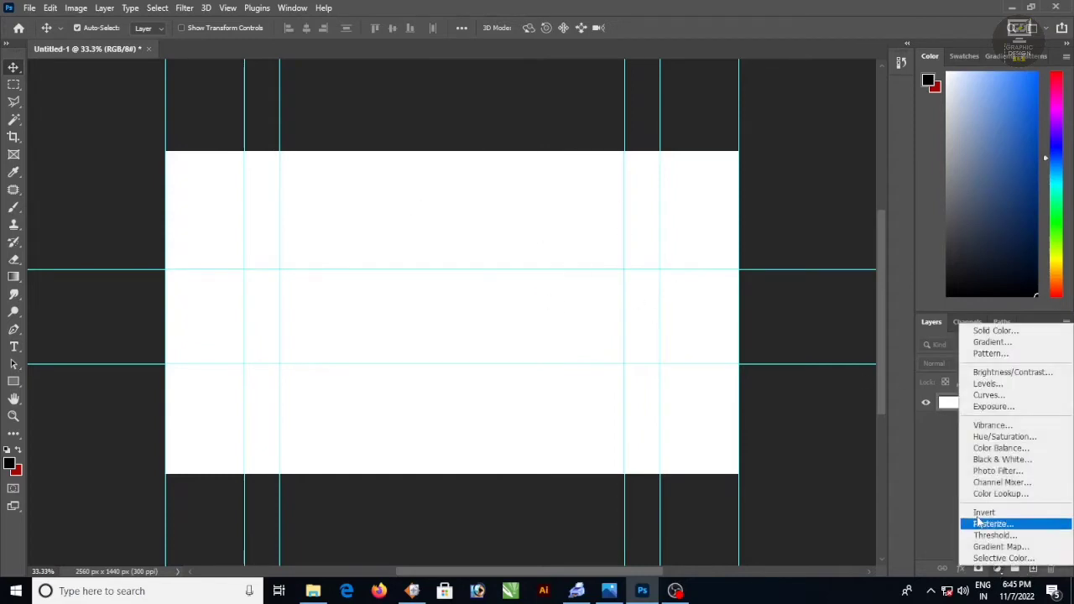
{"action": "left_click", "coordinate": [995, 331]}
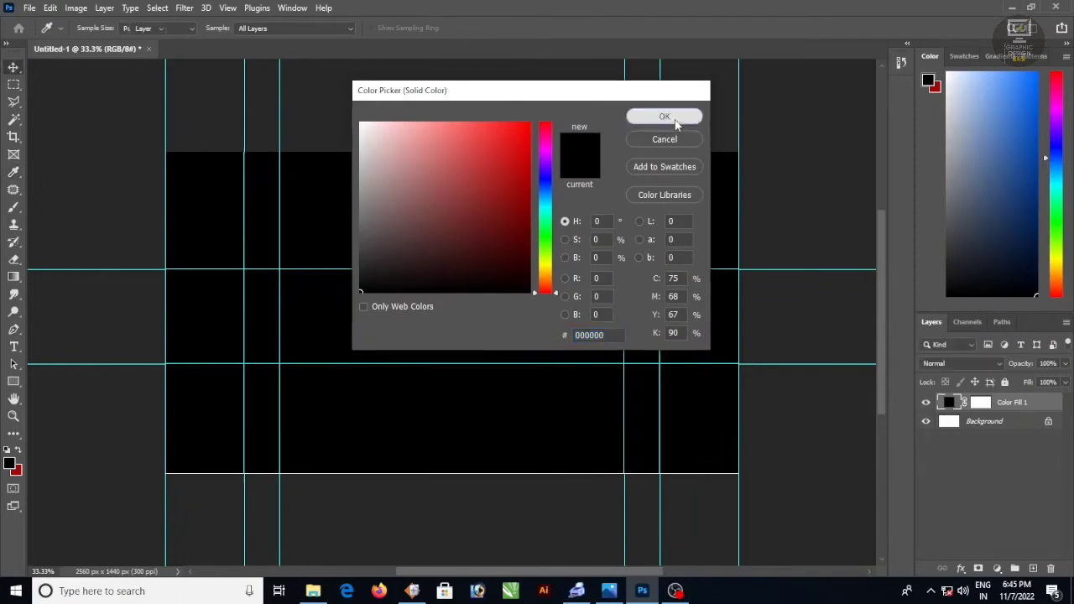
{"action": "left_click", "coordinate": [669, 115]}
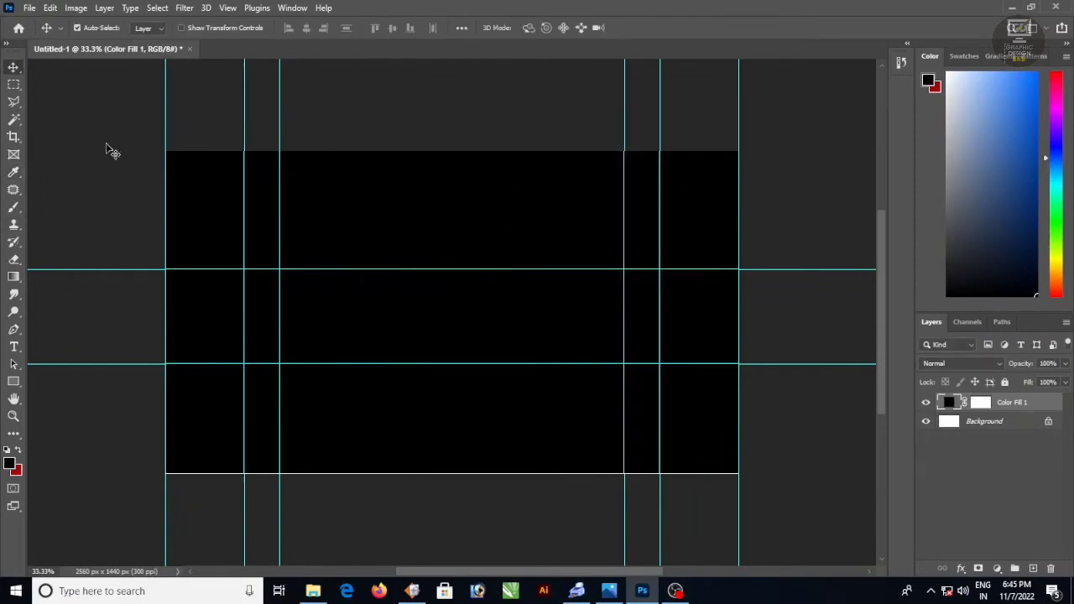
Step: Open the Pexels mountain landscape photo ending in 2559941 from the banner folder on the Desktop
{"action": "left_click", "coordinate": [30, 8]}
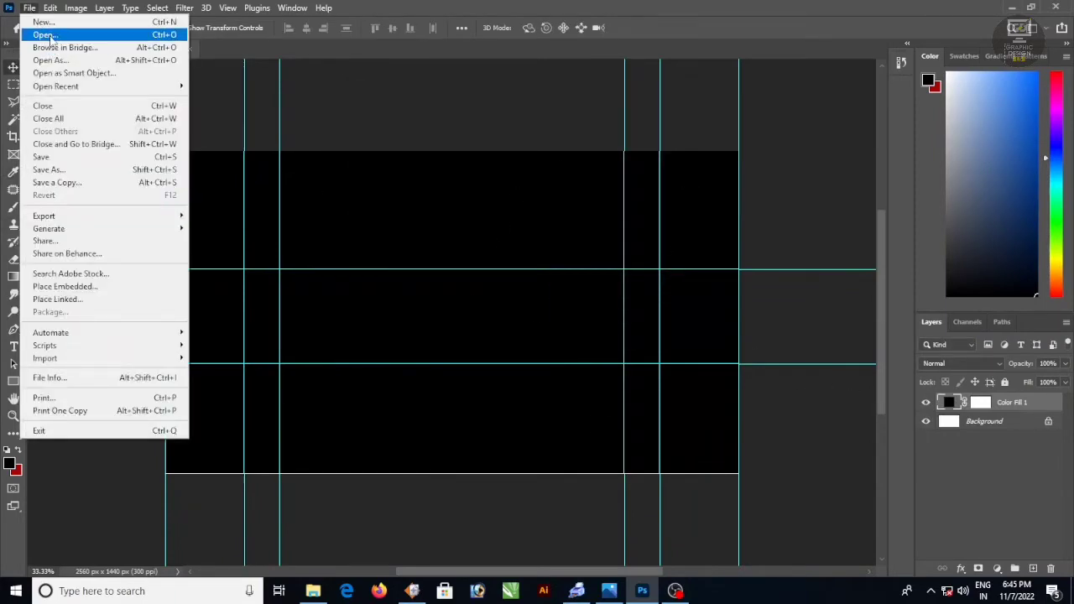
{"action": "left_click", "coordinate": [45, 34]}
{"action": "left_click", "coordinate": [394, 118]}
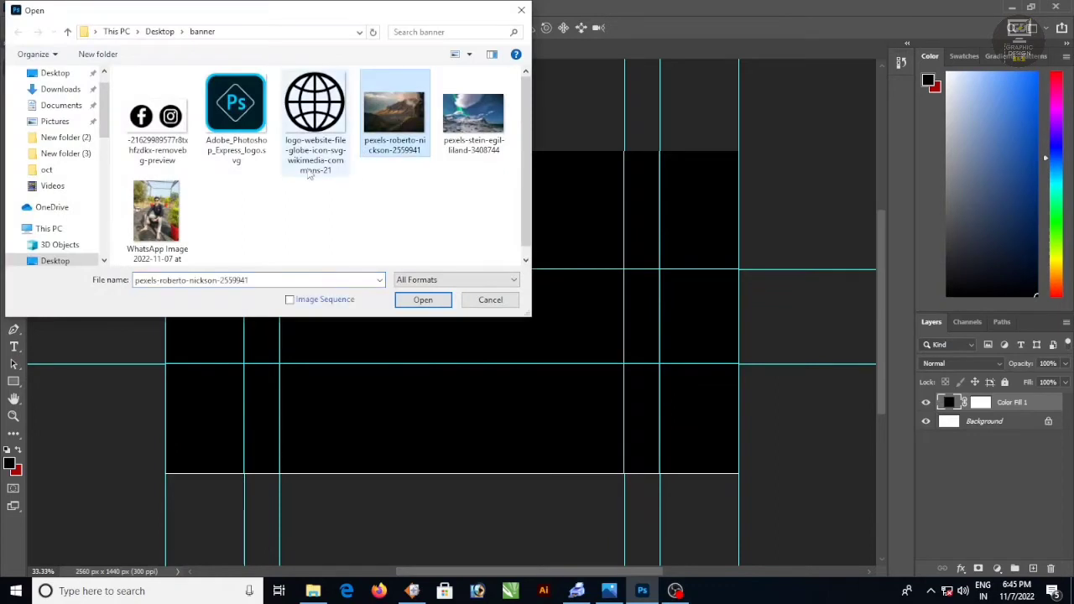
{"action": "left_click", "coordinate": [427, 299]}
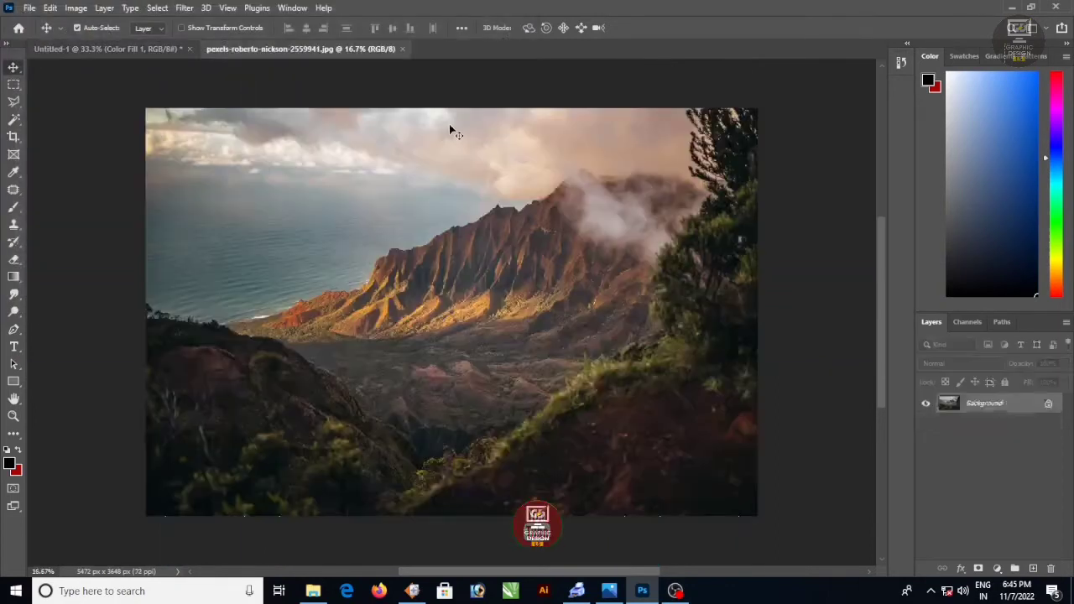
Step: Copy the entire mountain photo and paste it into the Untitled-1 document above the color fill
{"action": "key", "text": "ctrl+a"}
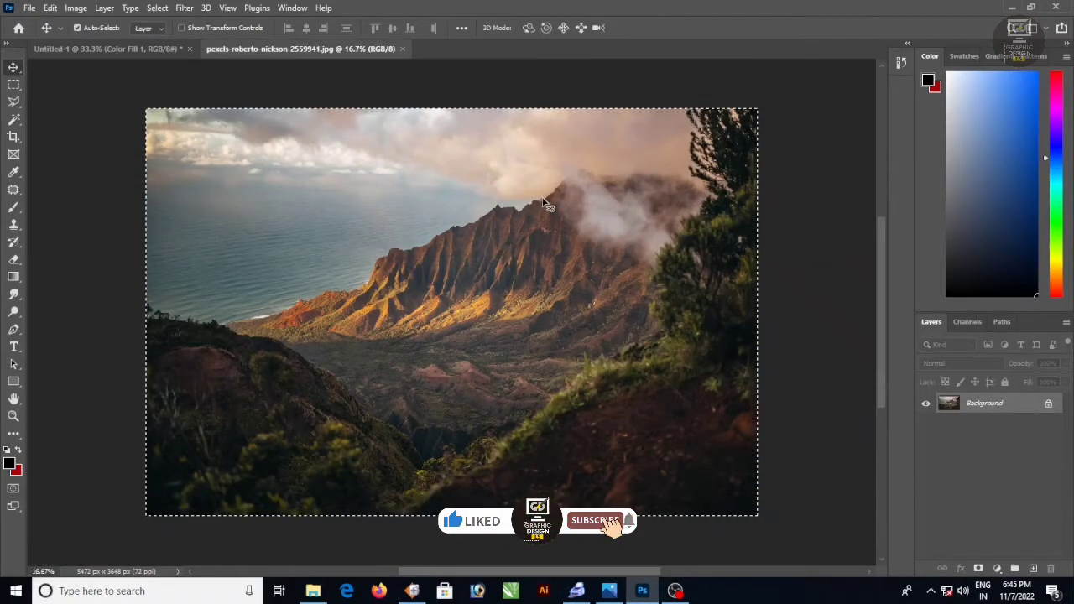
{"action": "left_click", "coordinate": [117, 51]}
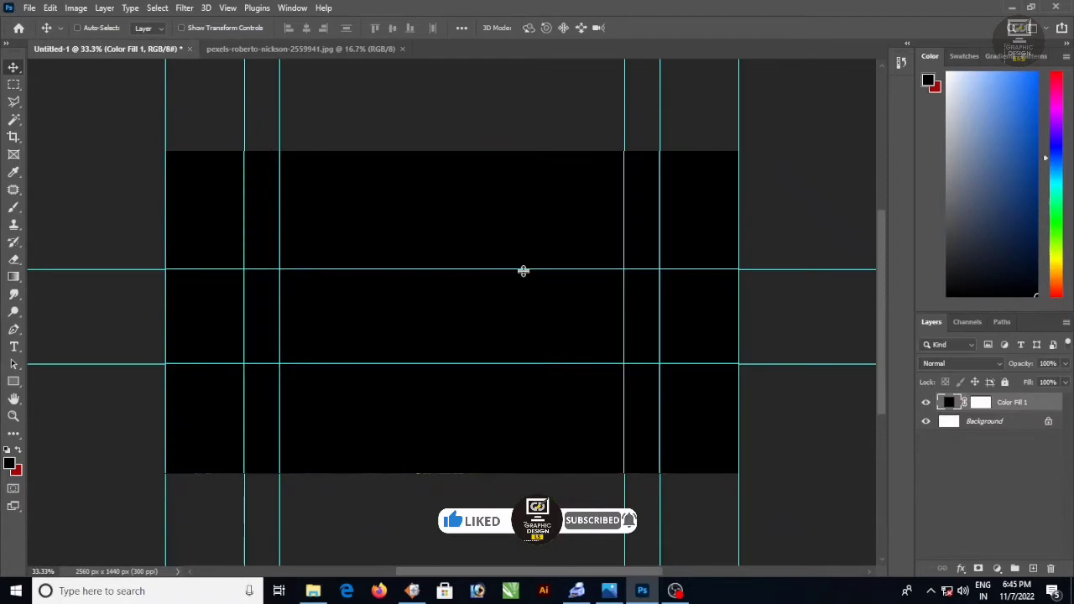
{"action": "key", "text": "ctrl+v"}
Step: Scale the pasted mountain photo down with Free Transform and position it to cover the whole canvas
{"action": "key", "text": "ctrl+t"}
{"action": "left_click", "coordinate": [522, 270], "text": "alt"}
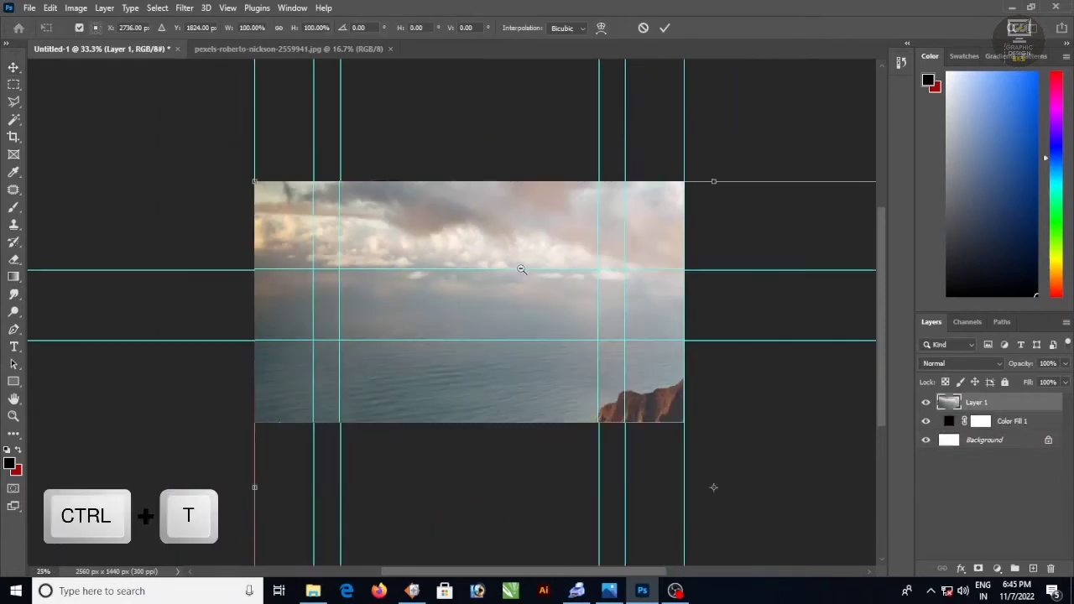
{"action": "left_click", "coordinate": [522, 270], "text": "alt"}
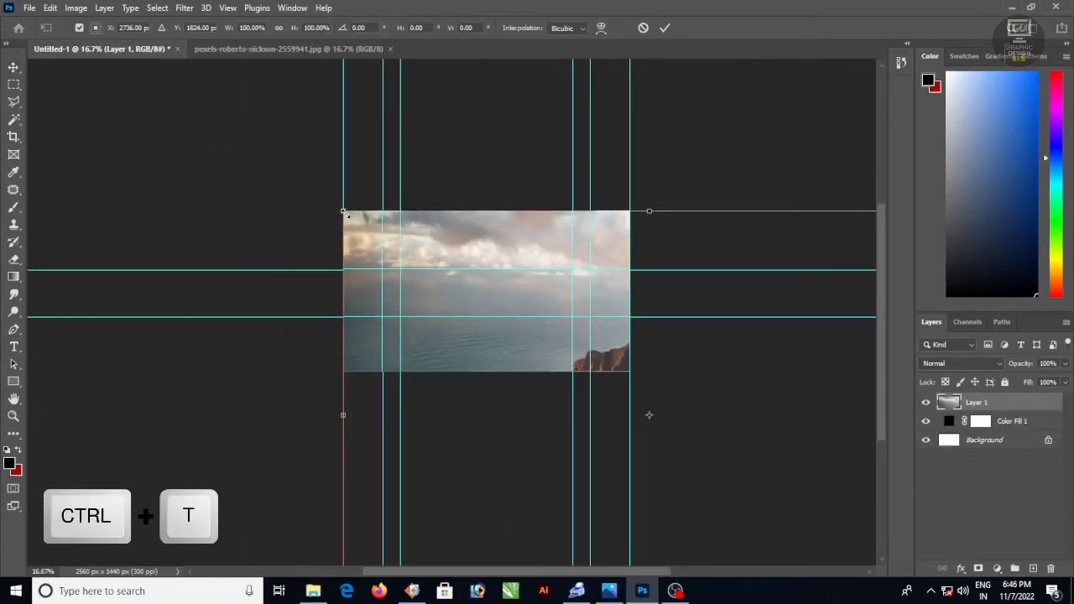
{"action": "left_click_drag", "start_coordinate": [344, 212], "coordinate": [425, 265]}
{"action": "left_click_drag", "start_coordinate": [486, 357], "coordinate": [330, 245]}
{"action": "left_click_drag", "start_coordinate": [267, 152], "coordinate": [341, 202]}
{"action": "mouse_move", "coordinate": [441, 229]}
{"action": "left_mouse_down"}
{"action": "mouse_move", "coordinate": [455, 235]}
{"action": "mouse_move", "coordinate": [447, 243]}
{"action": "left_mouse_up"}
{"action": "mouse_move", "coordinate": [652, 417]}
{"action": "left_mouse_down"}
{"action": "mouse_move", "coordinate": [606, 400]}
{"action": "mouse_move", "coordinate": [628, 397]}
{"action": "mouse_move", "coordinate": [632, 380]}
{"action": "mouse_move", "coordinate": [627, 423]}
{"action": "mouse_move", "coordinate": [643, 429]}
{"action": "mouse_move", "coordinate": [645, 416]}
{"action": "left_mouse_up"}
{"action": "mouse_move", "coordinate": [617, 351]}
{"action": "left_mouse_down"}
{"action": "mouse_move", "coordinate": [608, 351]}
{"action": "mouse_move", "coordinate": [617, 349]}
{"action": "left_mouse_up"}
{"action": "key", "text": "Return"}
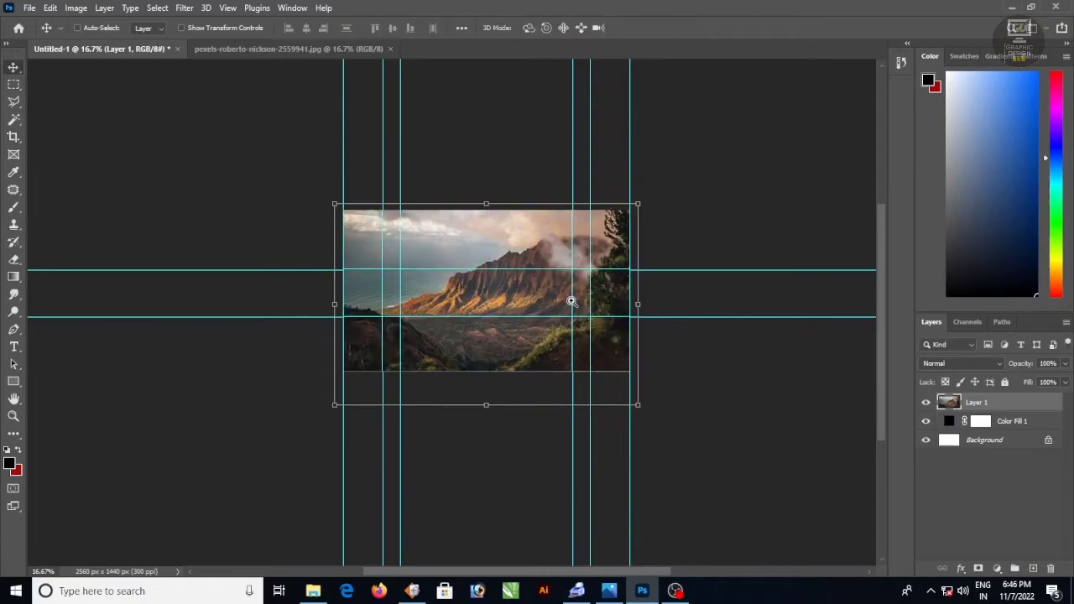
Step: Duplicate the mountain photo layer, Layer 1, in place
{"action": "left_click", "coordinate": [572, 300], "text": "ctrl"}
{"action": "left_click", "coordinate": [505, 277], "text": "ctrl"}
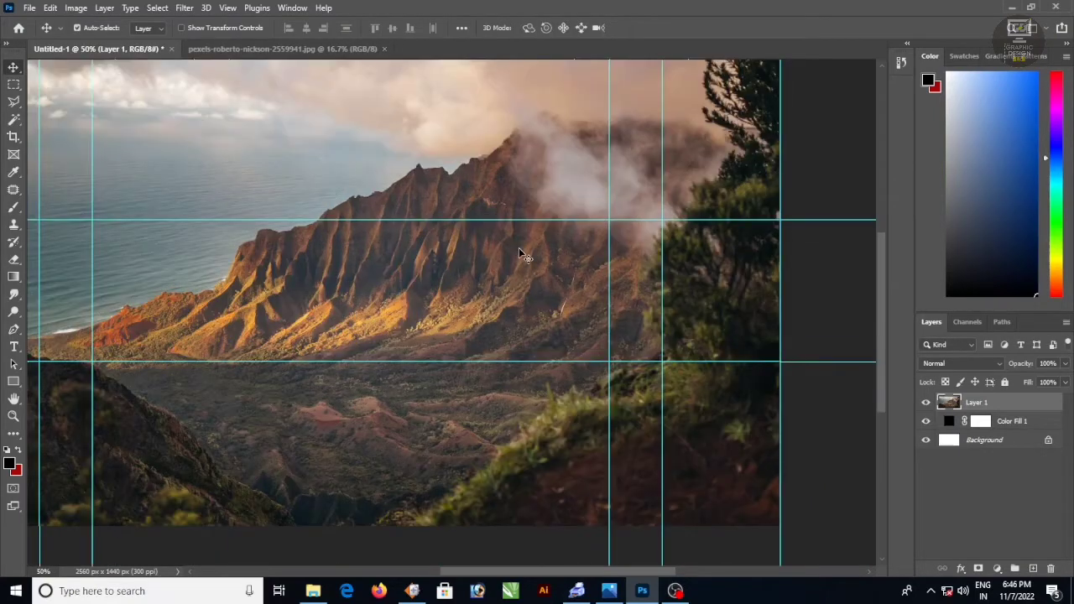
{"action": "right_click", "coordinate": [988, 405]}
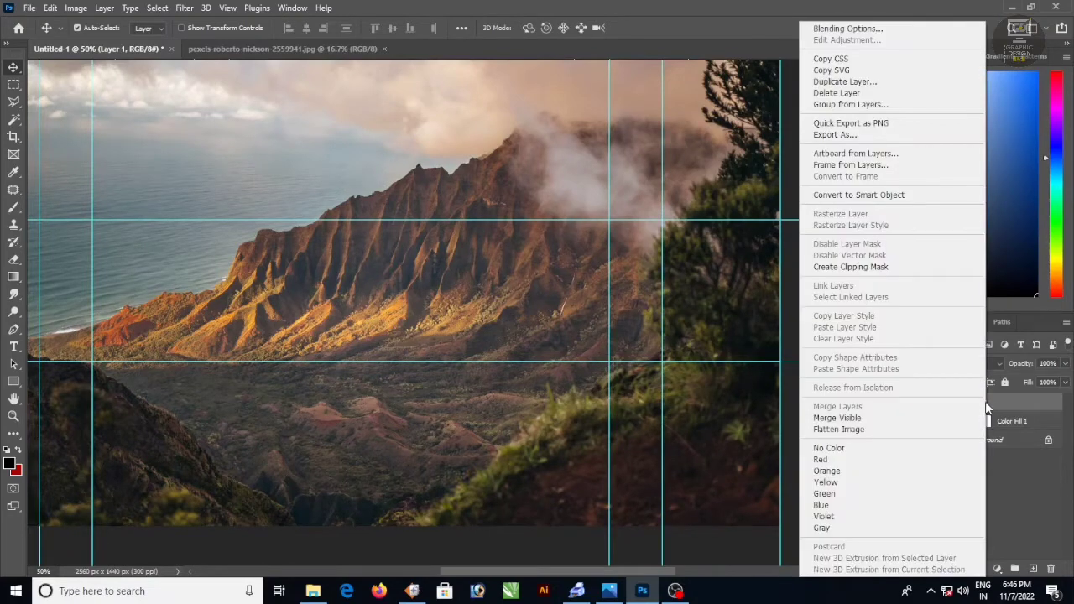
{"action": "left_click", "coordinate": [562, 309]}
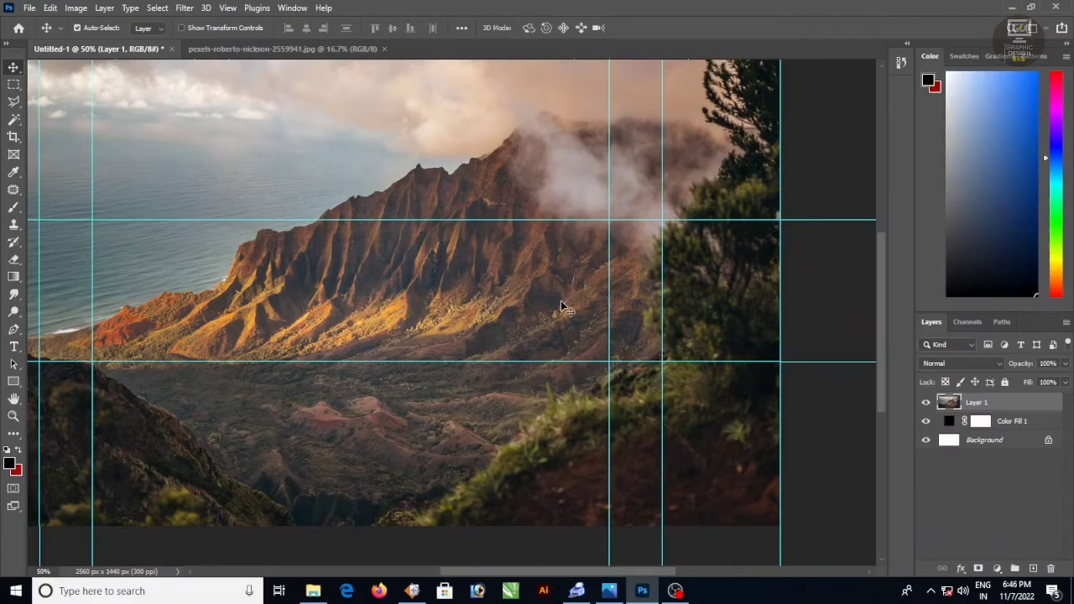
{"action": "key", "text": "ctrl+j"}
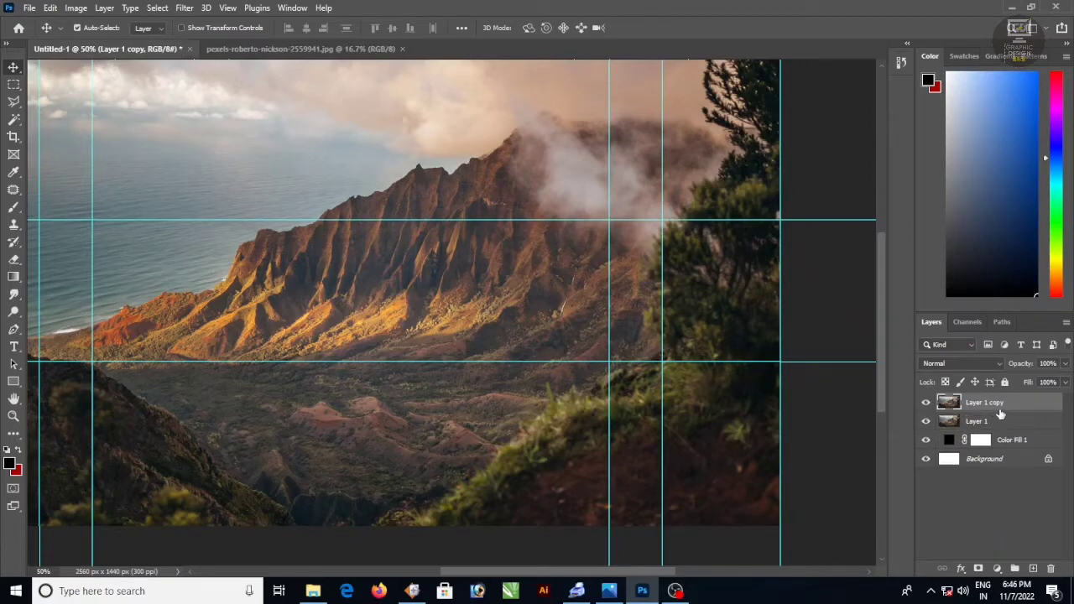
Step: Select the central area between the two horizontal guides and the inner-margin vertical guides, and mask the photo copy to that rectangle
{"action": "left_click", "coordinate": [13, 85]}
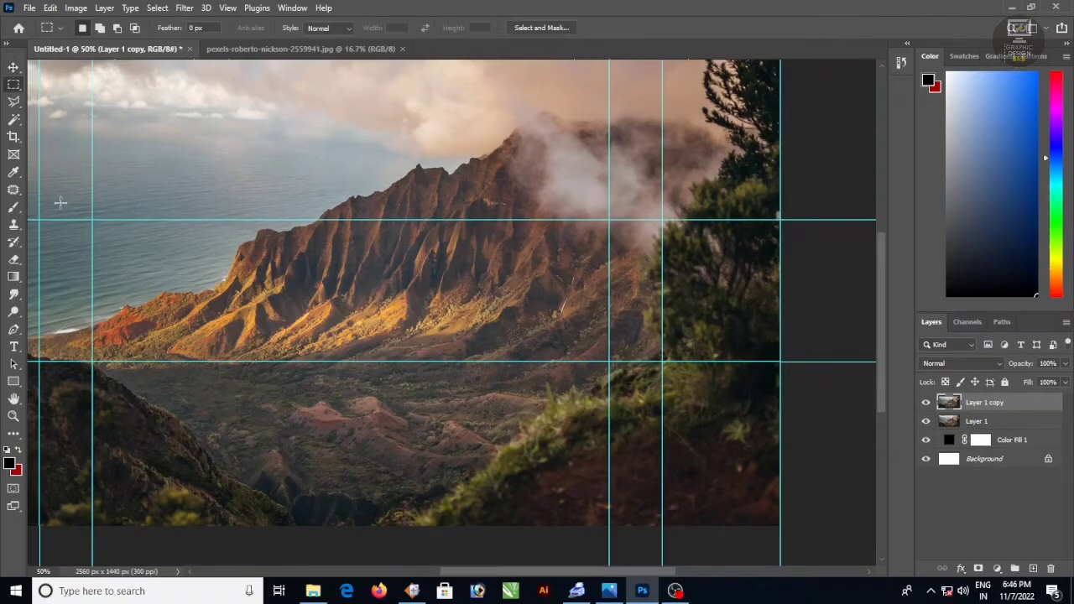
{"action": "left_click_drag", "start_coordinate": [39, 219], "coordinate": [662, 362]}
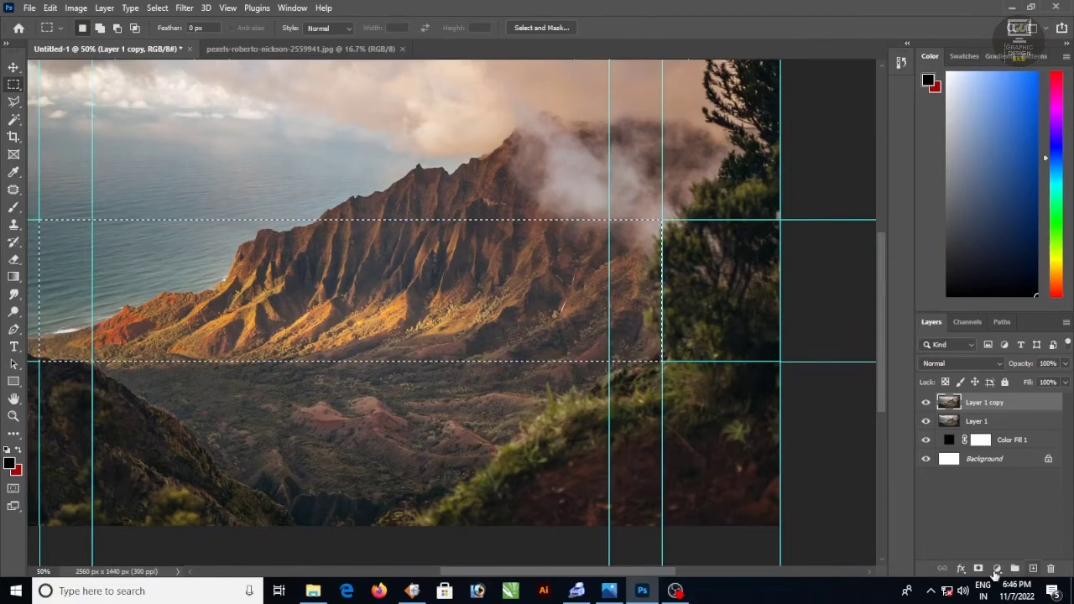
{"action": "left_click", "coordinate": [979, 569]}
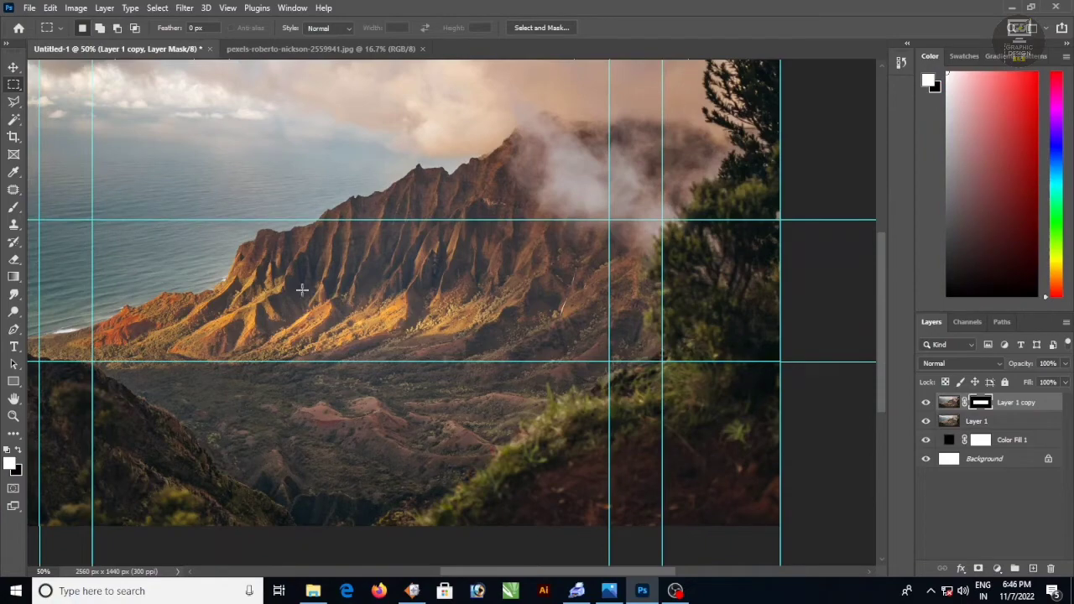
{"action": "left_click", "coordinate": [926, 421]}
{"action": "left_click", "coordinate": [926, 422]}
{"action": "scroll", "coordinate": [511, 286], "scroll_direction": "down", "scroll_amount": 1}
{"action": "left_click", "coordinate": [926, 421]}
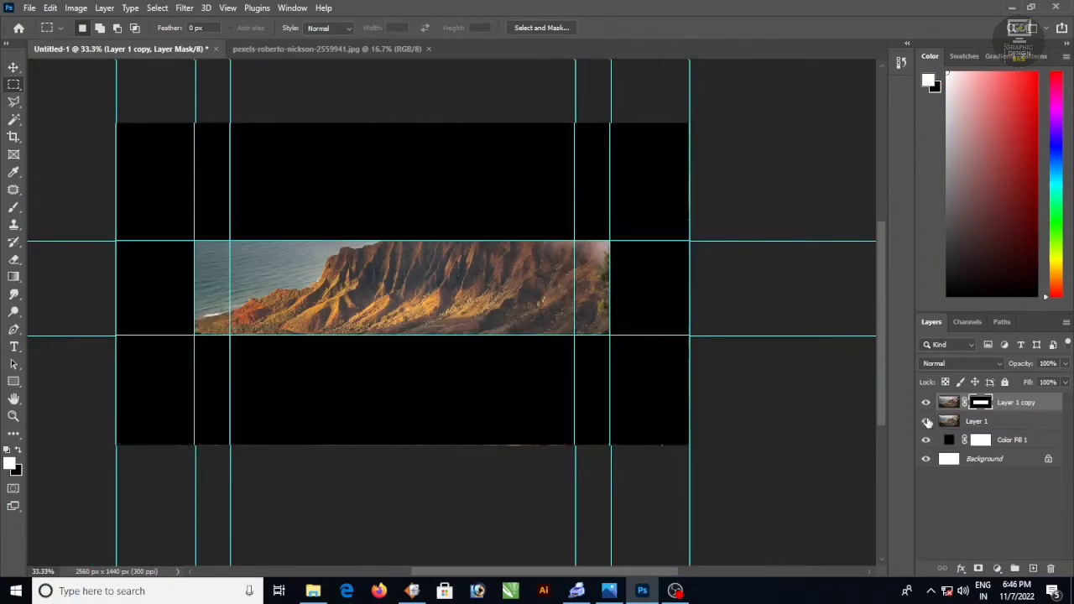
{"action": "left_click", "coordinate": [926, 421]}
Step: Apply a Gaussian Blur with a radius of 4.9 pixels to the unmasked Layer 1 photo
{"action": "left_click", "coordinate": [989, 422]}
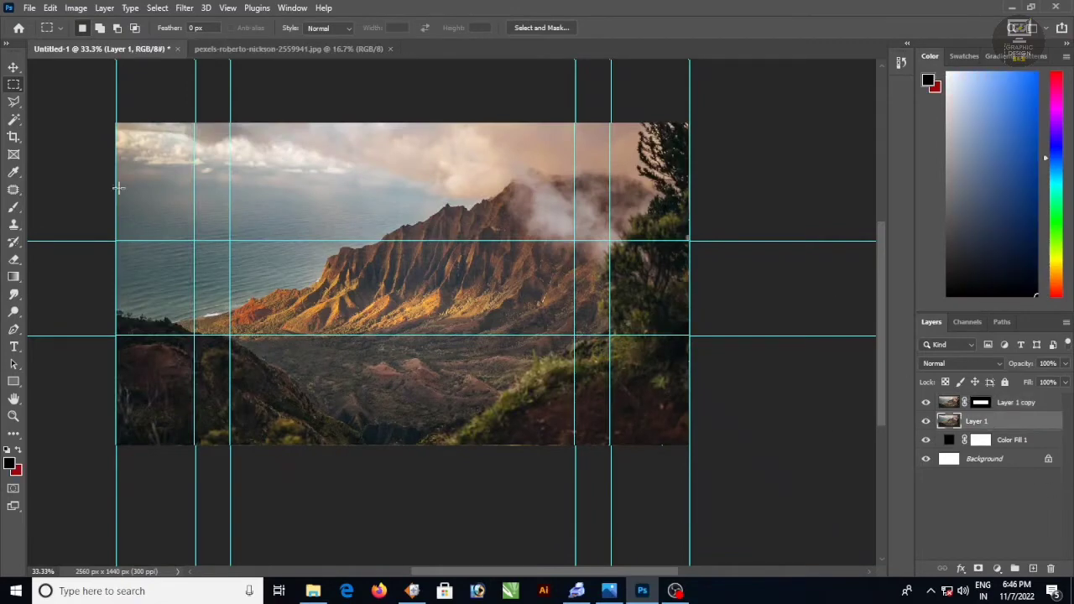
{"action": "left_click", "coordinate": [185, 12]}
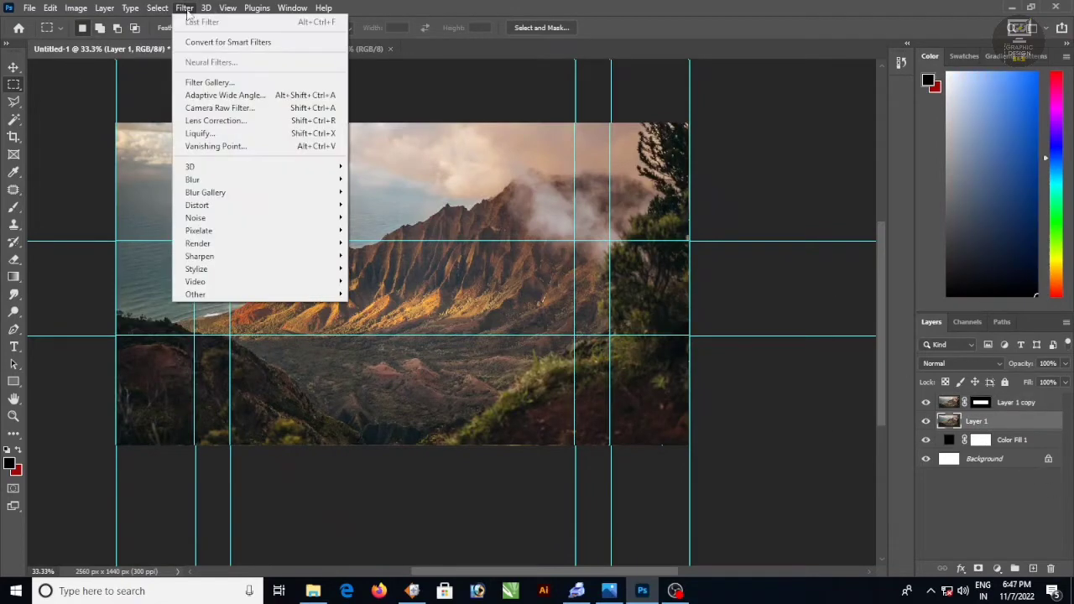
{"action": "mouse_move", "coordinate": [277, 181]}
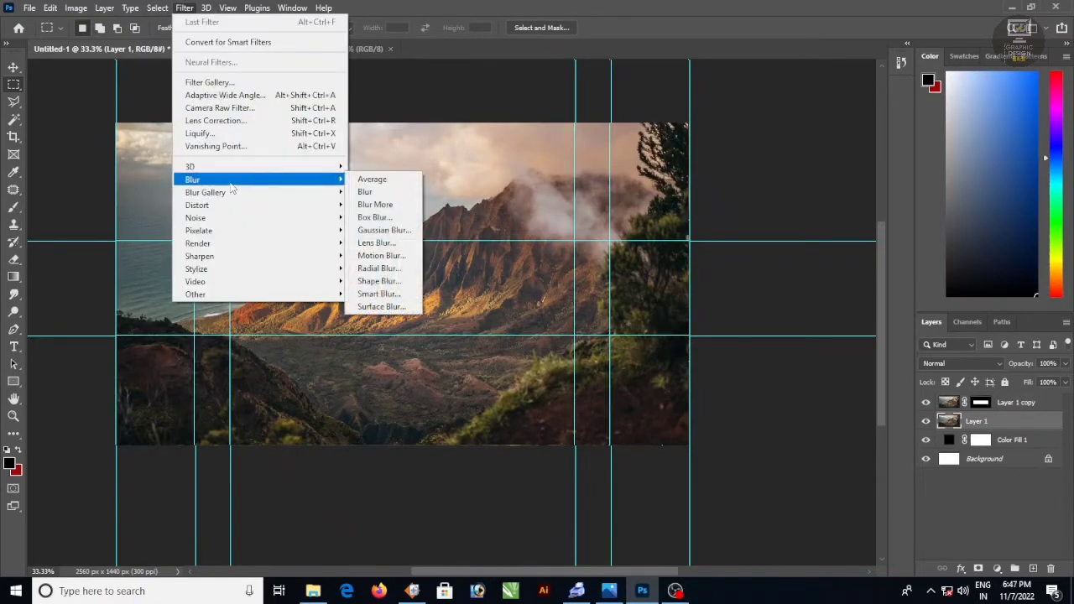
{"action": "left_click", "coordinate": [384, 230]}
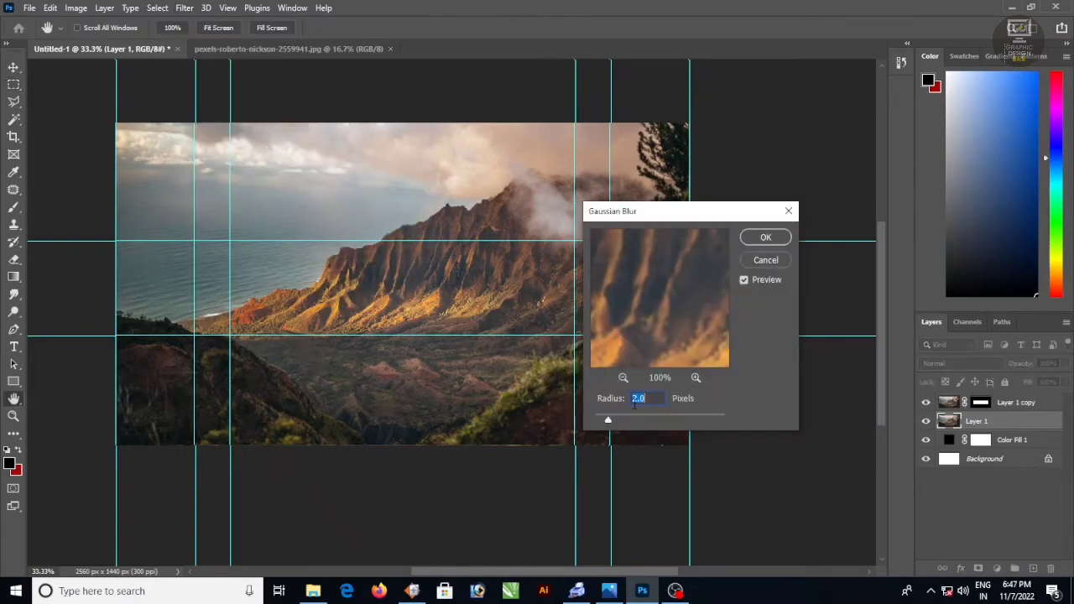
{"action": "mouse_move", "coordinate": [631, 421]}
{"action": "left_mouse_down"}
{"action": "mouse_move", "coordinate": [619, 422]}
{"action": "mouse_move", "coordinate": [630, 423]}
{"action": "left_mouse_up"}
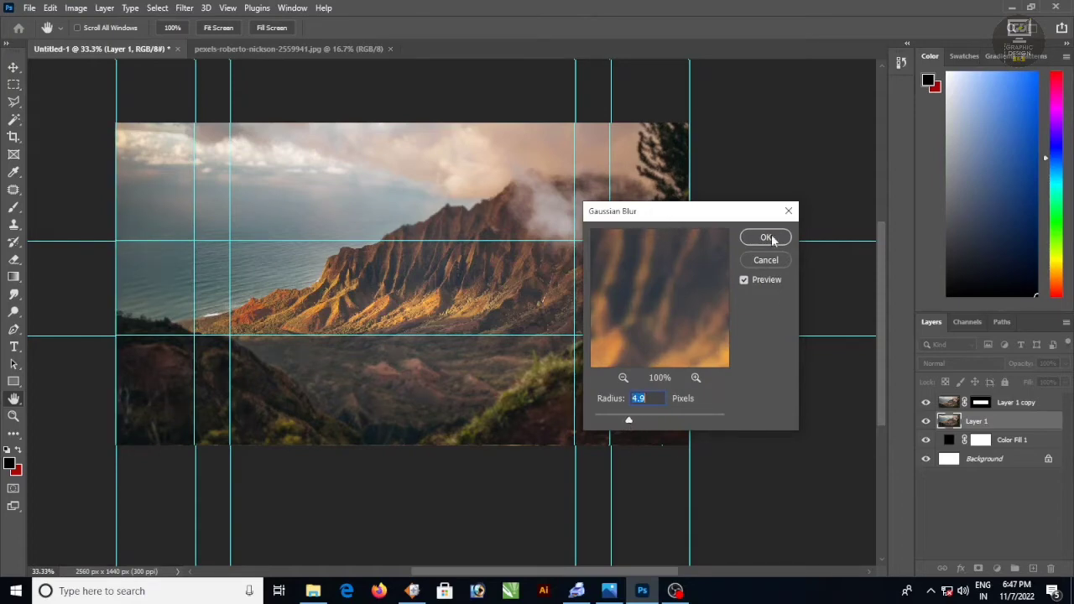
{"action": "left_click", "coordinate": [768, 239]}
Step: Apply a Gaussian Blur with a radius of 7.6 pixels to the image of the masked Layer 1 copy
{"action": "left_click", "coordinate": [951, 404]}
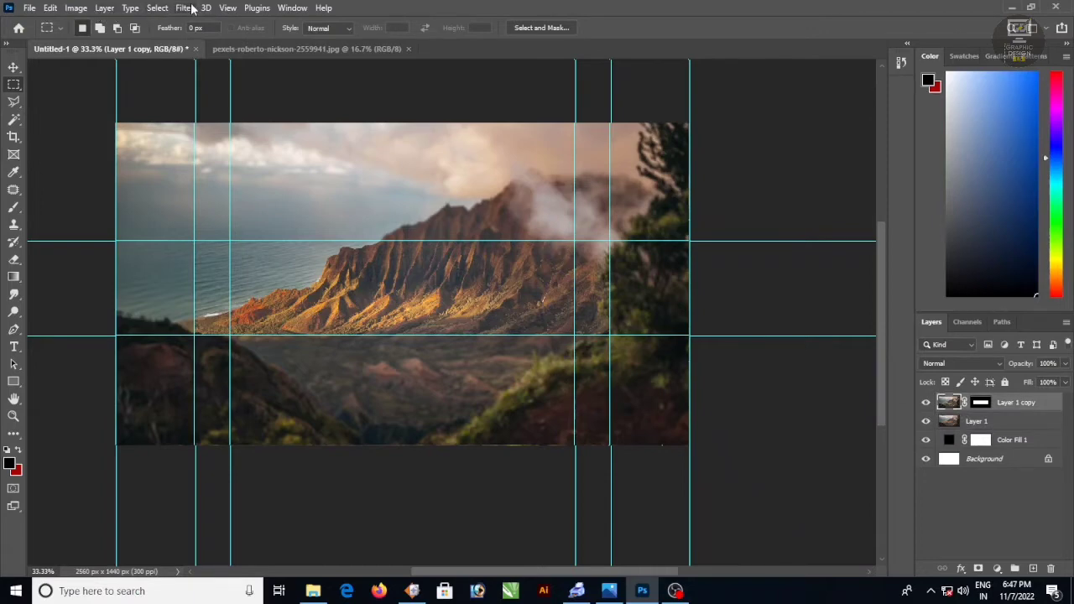
{"action": "left_click", "coordinate": [184, 7]}
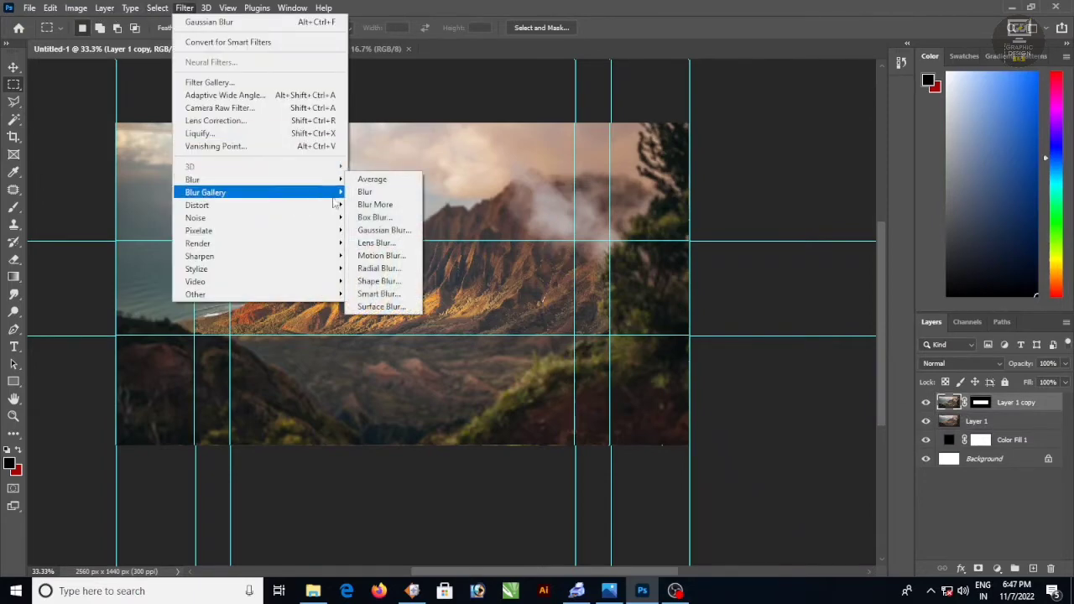
{"action": "left_click", "coordinate": [379, 230]}
{"action": "left_click_drag", "start_coordinate": [631, 422], "coordinate": [639, 424]}
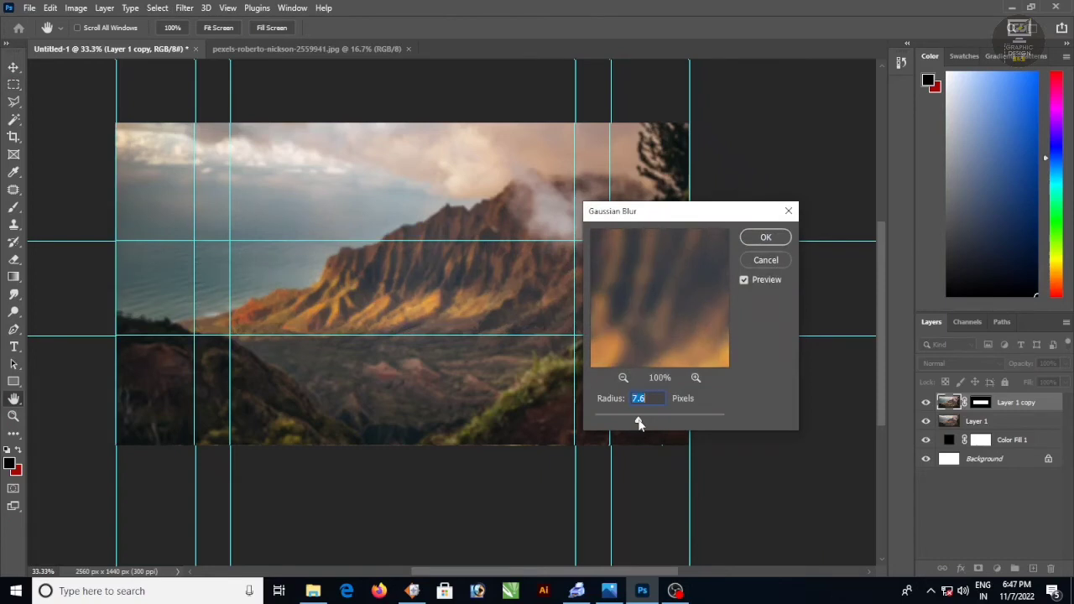
{"action": "left_click", "coordinate": [762, 244]}
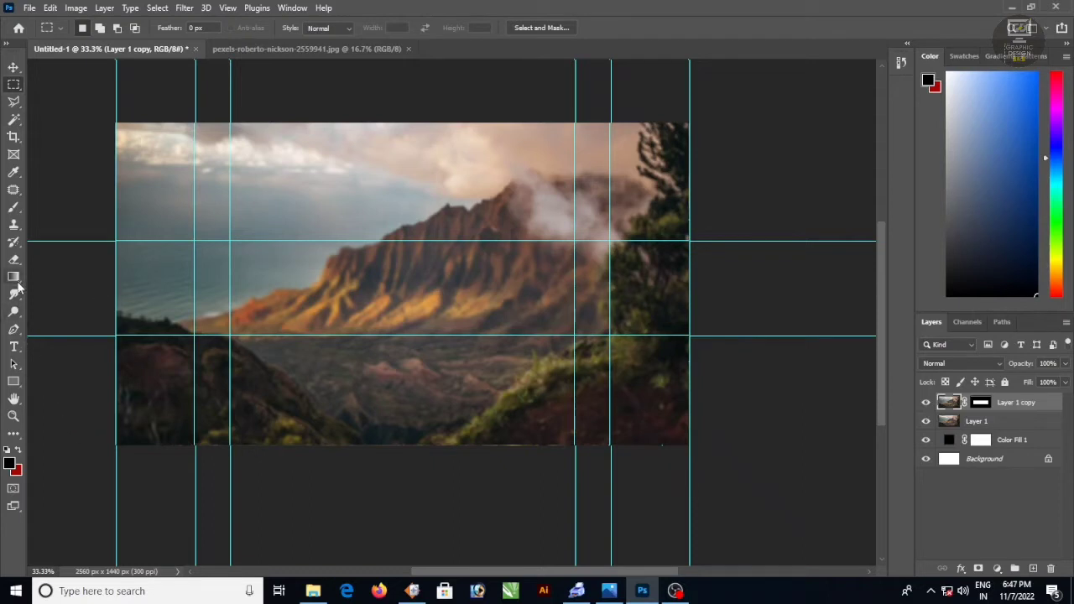
Step: Draw a black triangle shape about 351 × 292 px near the centre of the safe area with the Triangle tool
{"action": "left_click", "coordinate": [14, 382]}
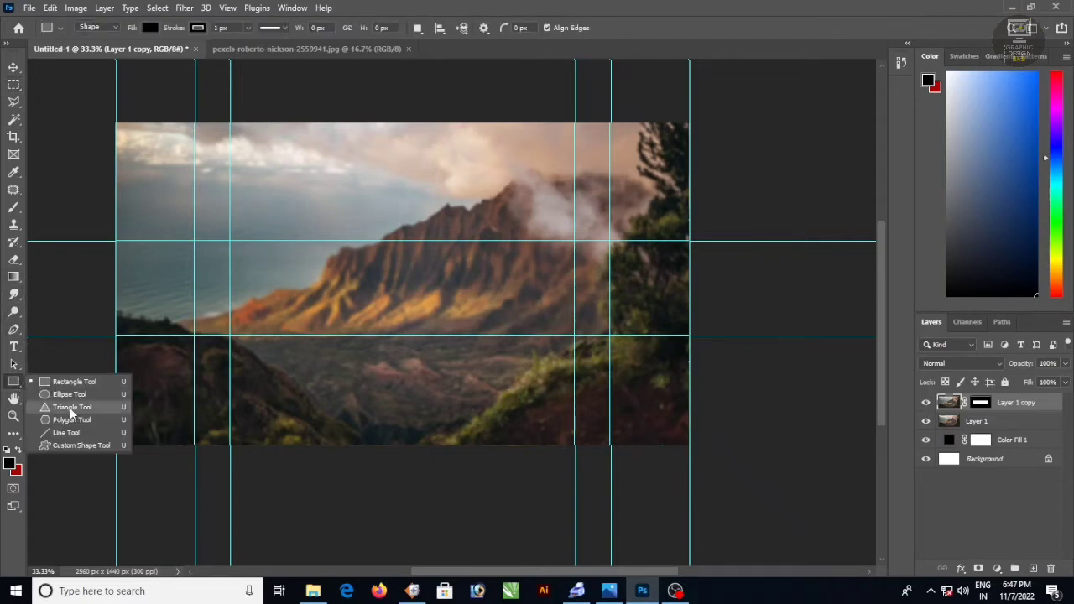
{"action": "left_click", "coordinate": [68, 407]}
{"action": "left_click_drag", "start_coordinate": [412, 293], "coordinate": [443, 320]}
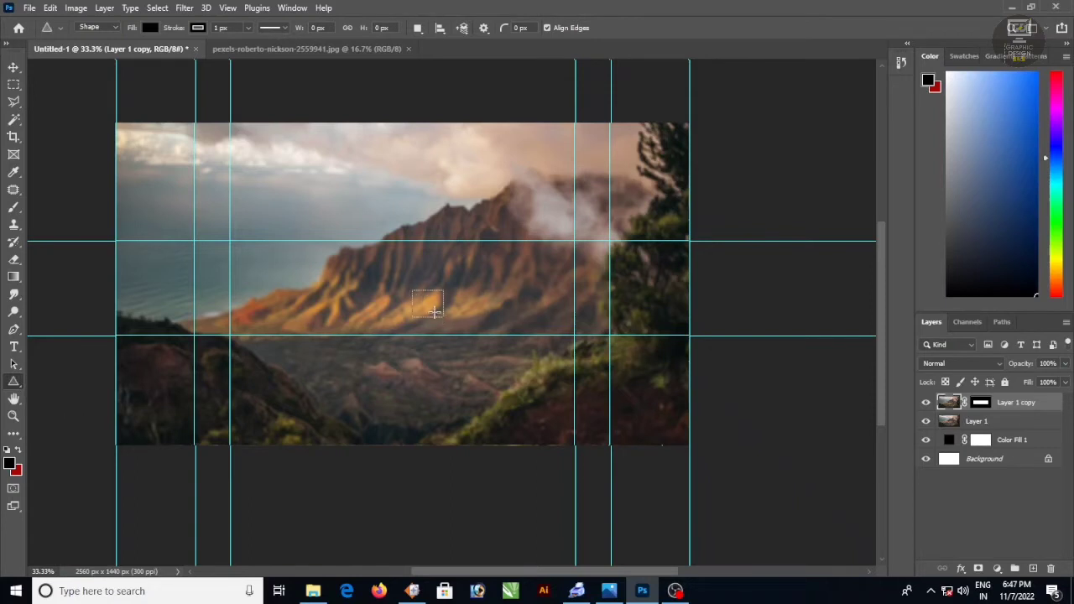
{"action": "left_click", "coordinate": [608, 127]}
{"action": "scroll", "coordinate": [424, 299], "scroll_direction": "up", "scroll_amount": 1}
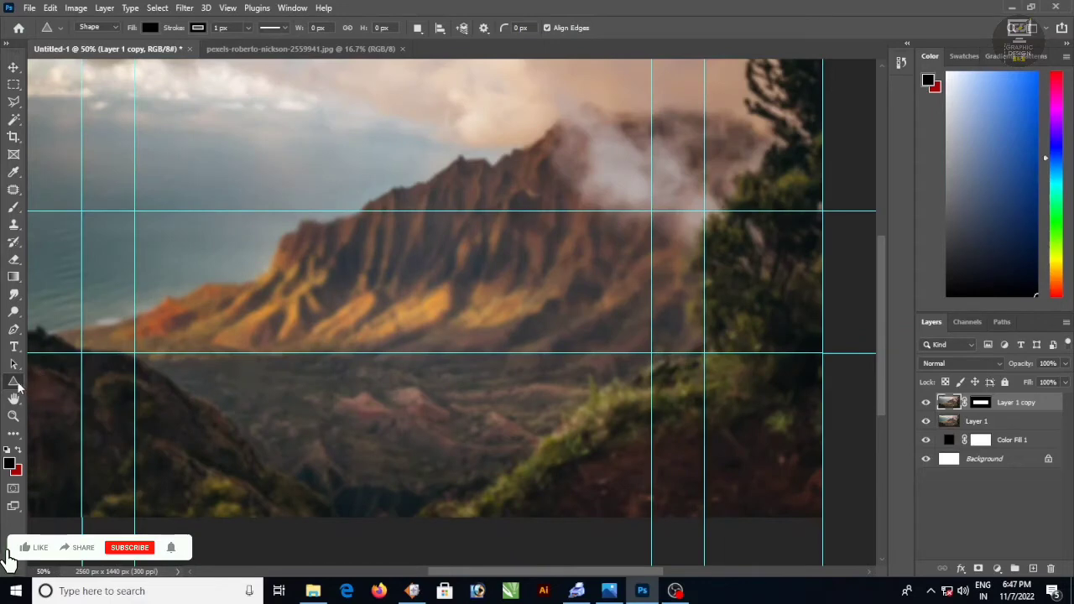
{"action": "left_click_drag", "start_coordinate": [370, 239], "coordinate": [489, 337]}
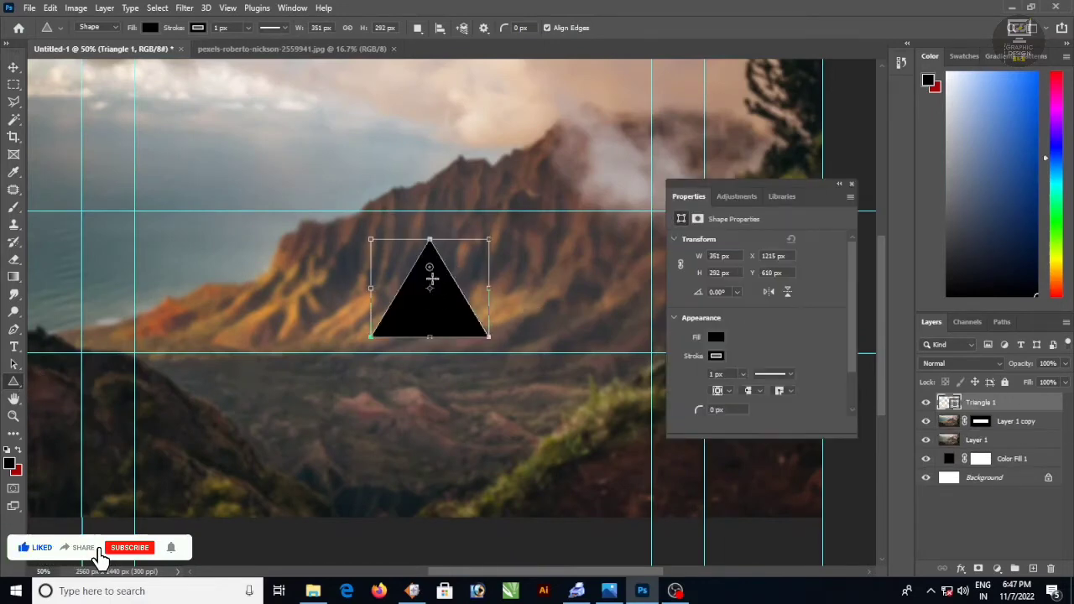
Step: Enlarge the triangle to about 438 × 364 px, rotate it about 180° to point downward, and place it between the horizontal guides
{"action": "left_click", "coordinate": [13, 67]}
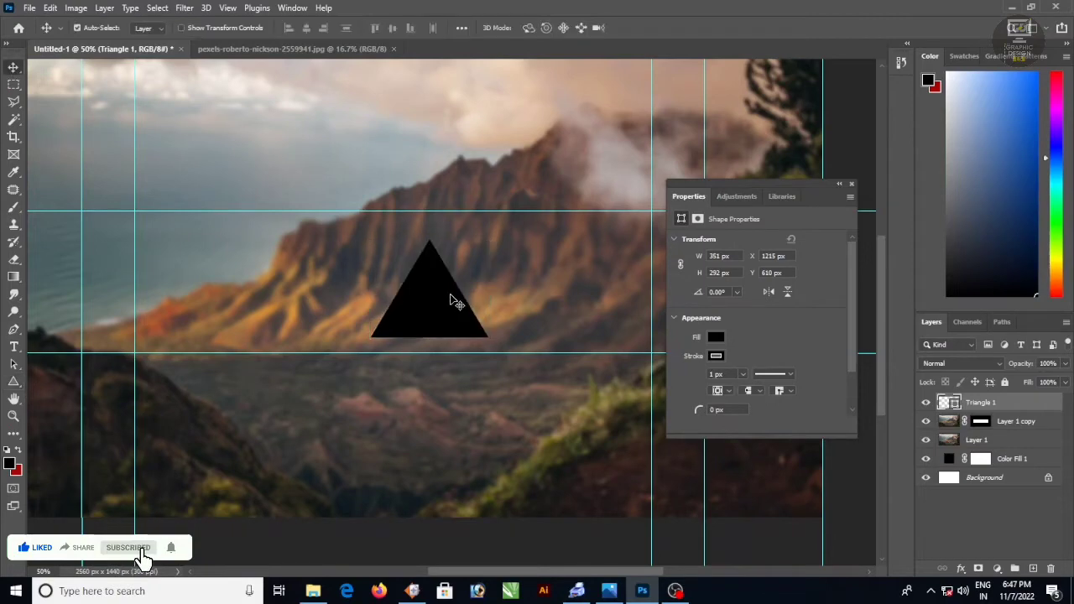
{"action": "left_click_drag", "start_coordinate": [456, 300], "coordinate": [453, 289]}
{"action": "key", "text": "ctrl+t"}
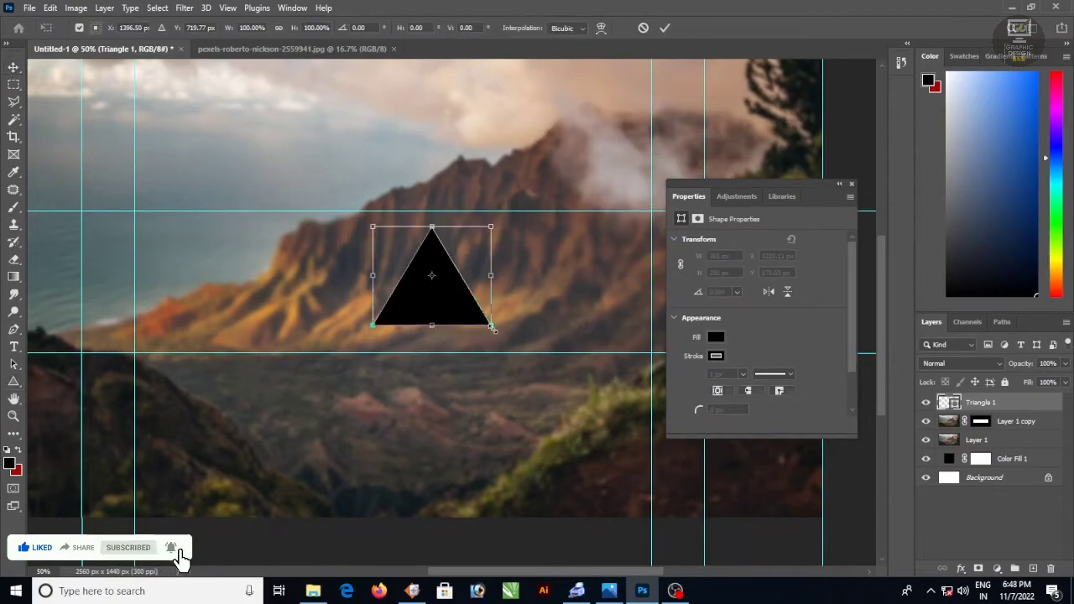
{"action": "left_click_drag", "start_coordinate": [497, 329], "coordinate": [445, 323]}
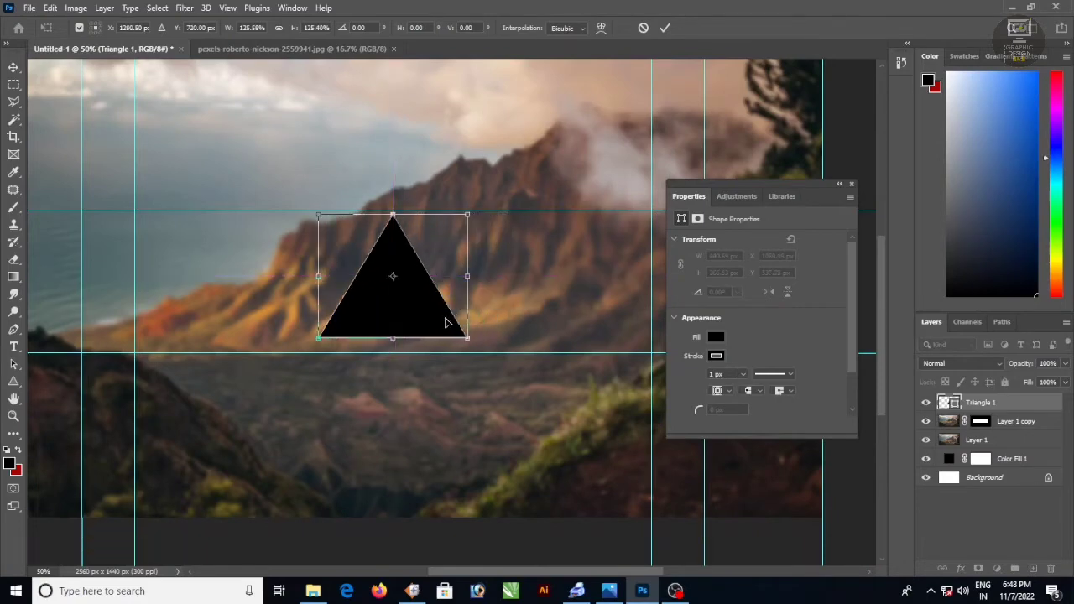
{"action": "left_click_drag", "start_coordinate": [478, 235], "coordinate": [522, 256]}
{"action": "left_click_drag", "start_coordinate": [394, 251], "coordinate": [417, 250]}
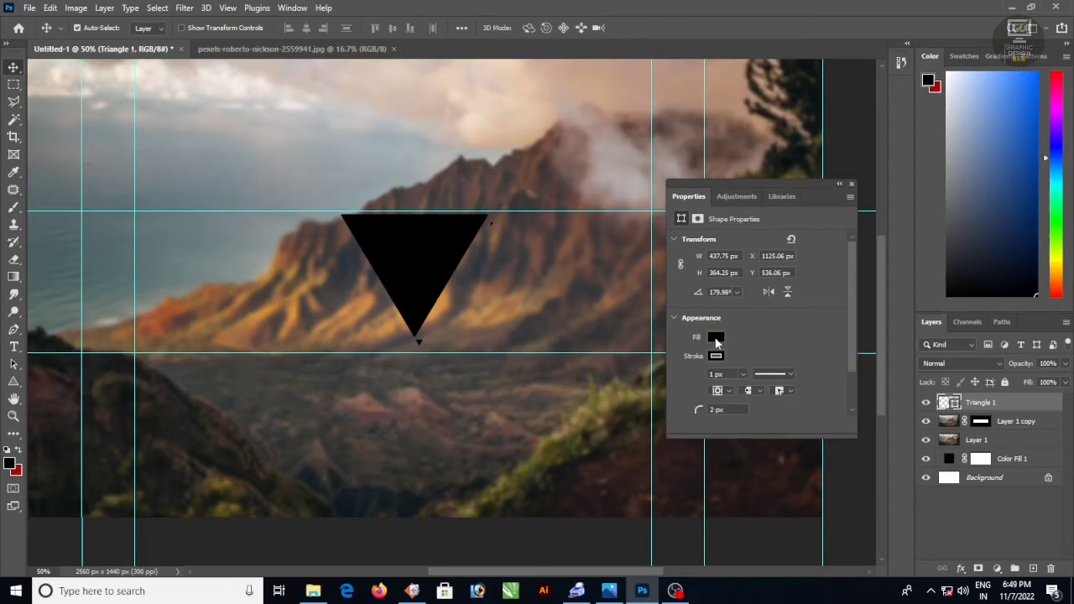
Step: Fill the inverted triangle with white and nudge it slightly down and to the right within the safe area
{"action": "left_click", "coordinate": [716, 339]}
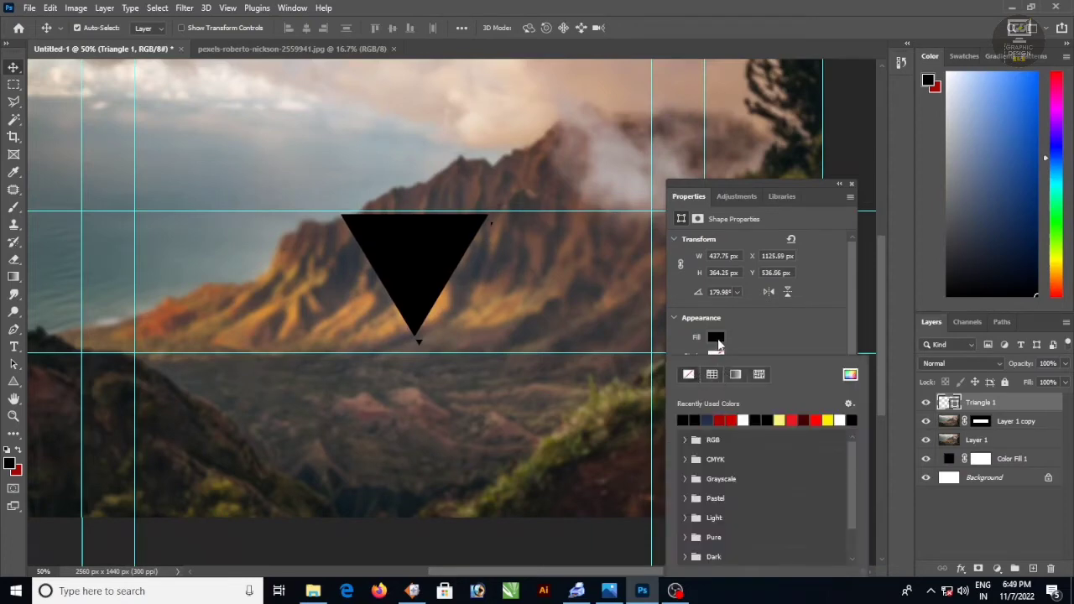
{"action": "left_click", "coordinate": [840, 409]}
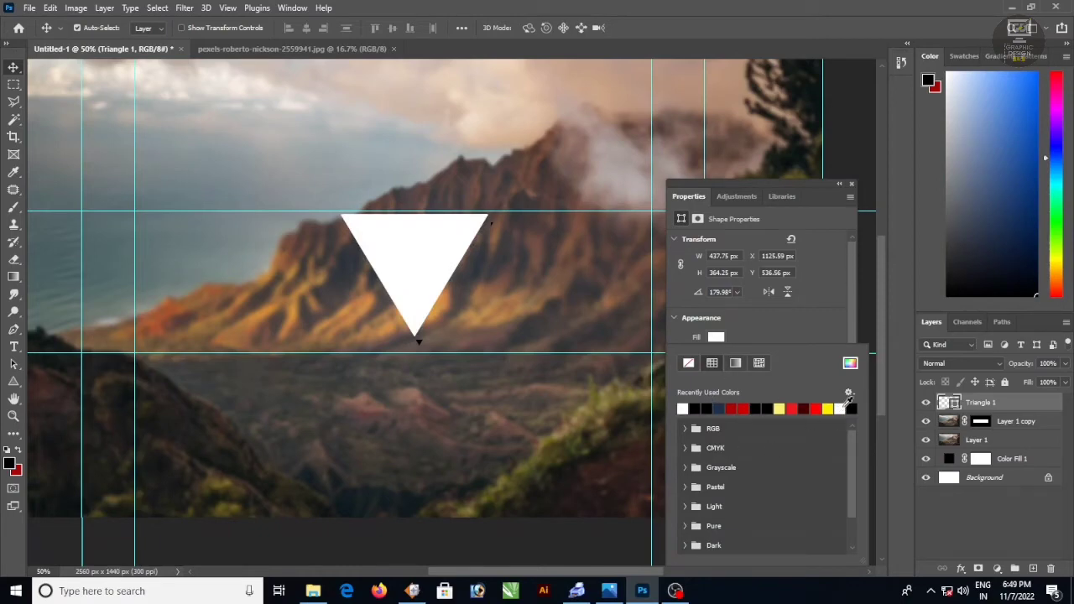
{"action": "mouse_move", "coordinate": [852, 451]}
{"action": "left_mouse_down"}
{"action": "mouse_move", "coordinate": [851, 473]}
{"action": "mouse_move", "coordinate": [852, 442]}
{"action": "left_mouse_up"}
{"action": "left_click", "coordinate": [720, 339]}
{"action": "left_click", "coordinate": [720, 339]}
{"action": "left_click", "coordinate": [850, 183]}
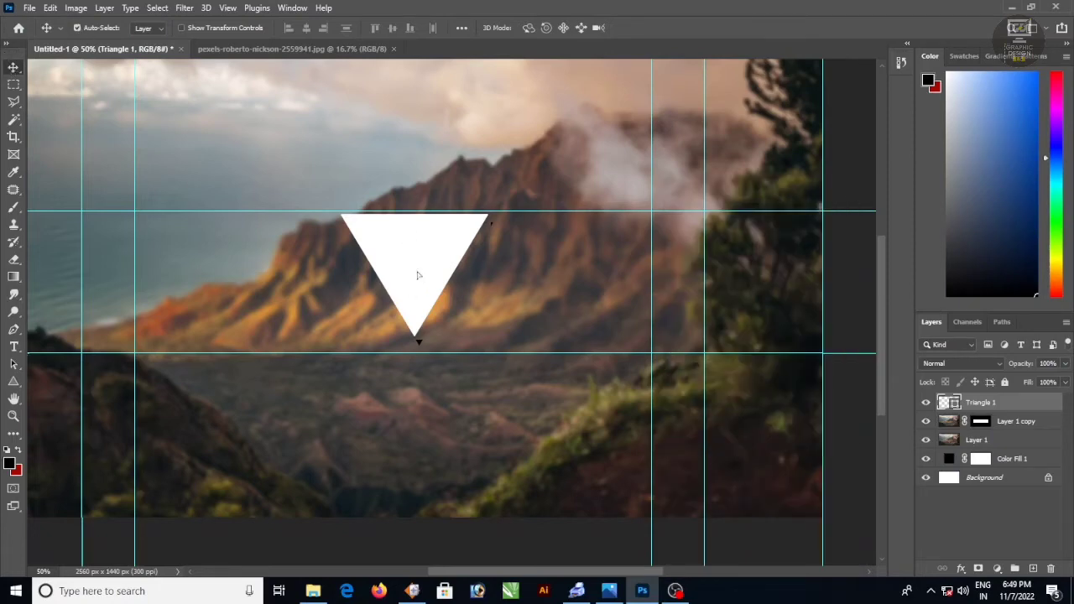
{"action": "left_click_drag", "start_coordinate": [417, 272], "coordinate": [420, 274]}
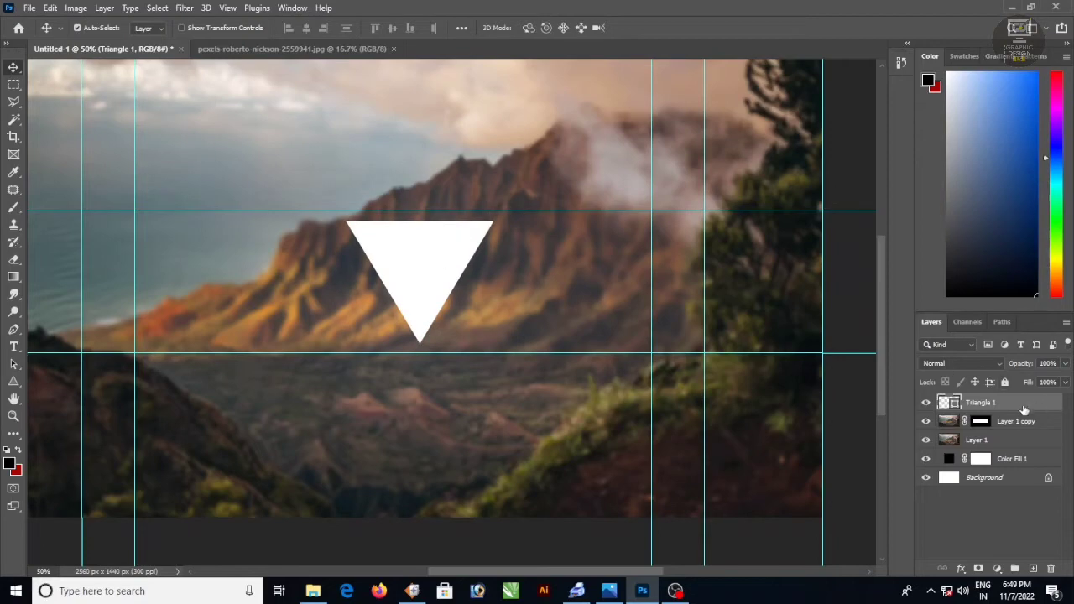
Step: Add a black Multiply Drop Shadow at 53% opacity to the triangle and nudge the triangle slightly to the right
{"action": "double_click", "coordinate": [984, 404]}
{"action": "left_click", "coordinate": [542, 485]}
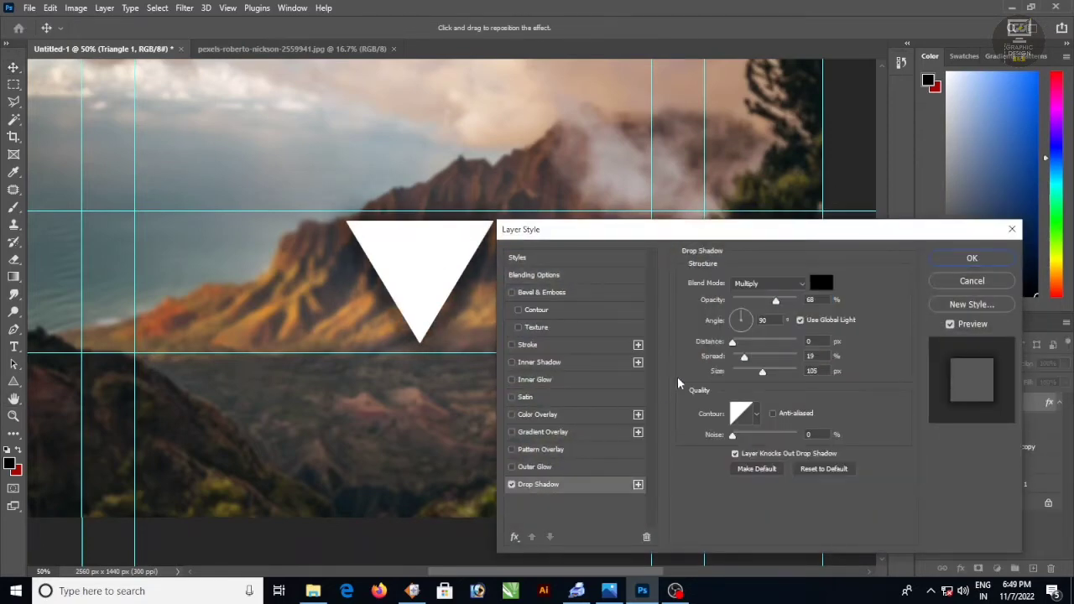
{"action": "left_click_drag", "start_coordinate": [780, 304], "coordinate": [766, 303]}
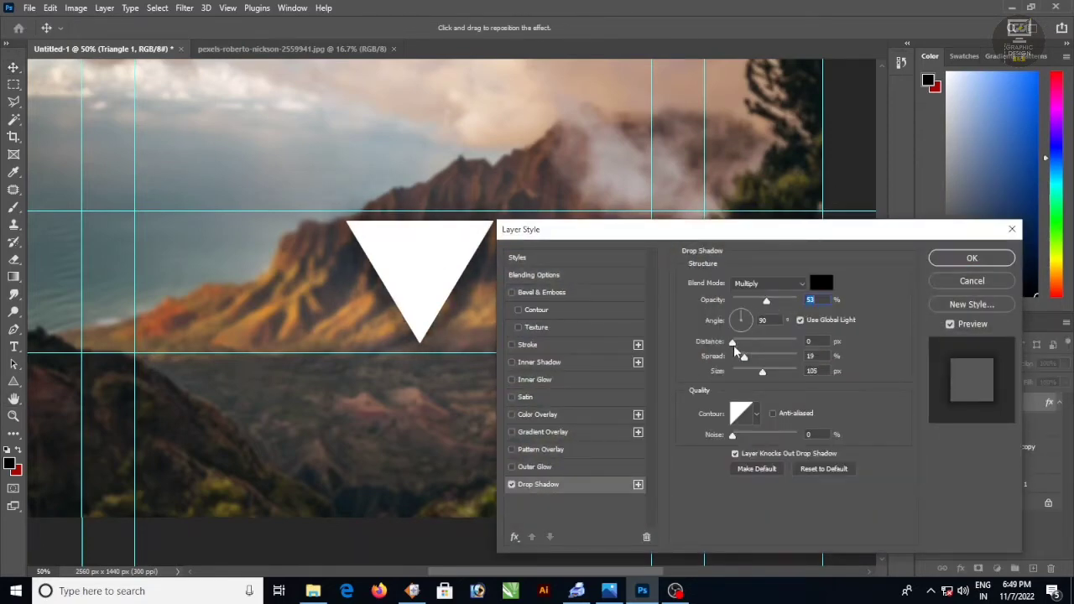
{"action": "left_click_drag", "start_coordinate": [733, 344], "coordinate": [763, 374]}
{"action": "left_click_drag", "start_coordinate": [745, 314], "coordinate": [749, 324]}
{"action": "left_click", "coordinate": [972, 257]}
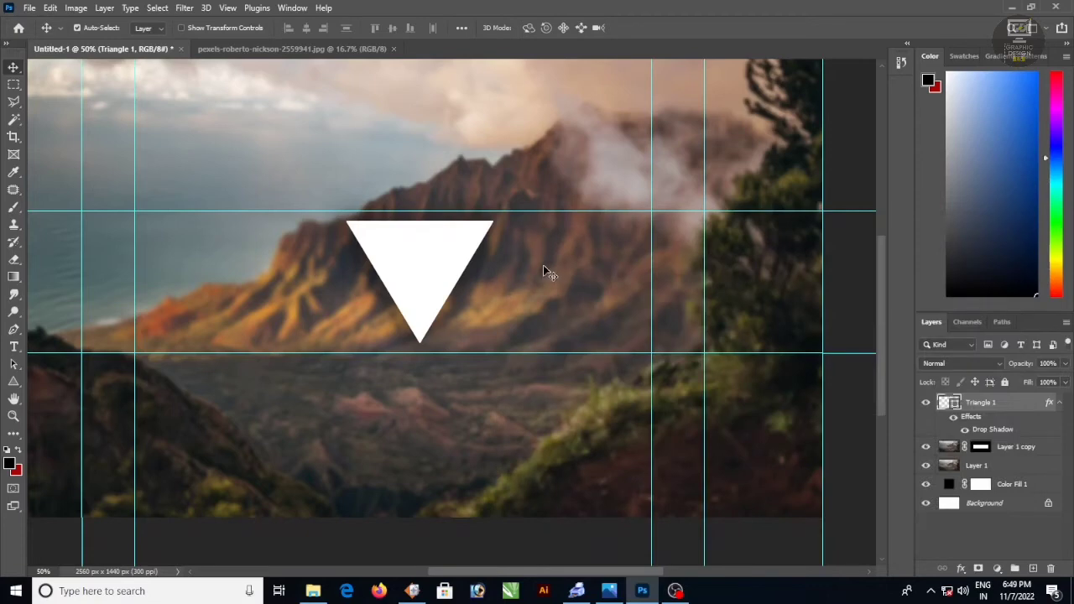
{"action": "left_click_drag", "start_coordinate": [424, 273], "coordinate": [434, 271]}
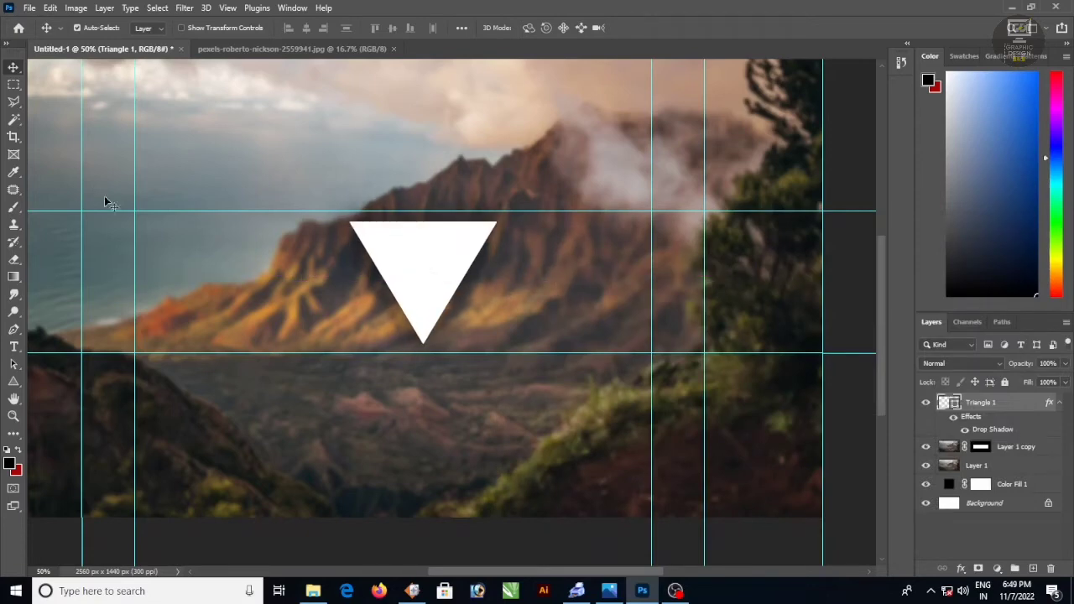
Step: Open the WhatsApp Image 2022-11-07 portrait photo from the banner folder on the Desktop
{"action": "left_click", "coordinate": [30, 9]}
{"action": "left_click", "coordinate": [45, 35]}
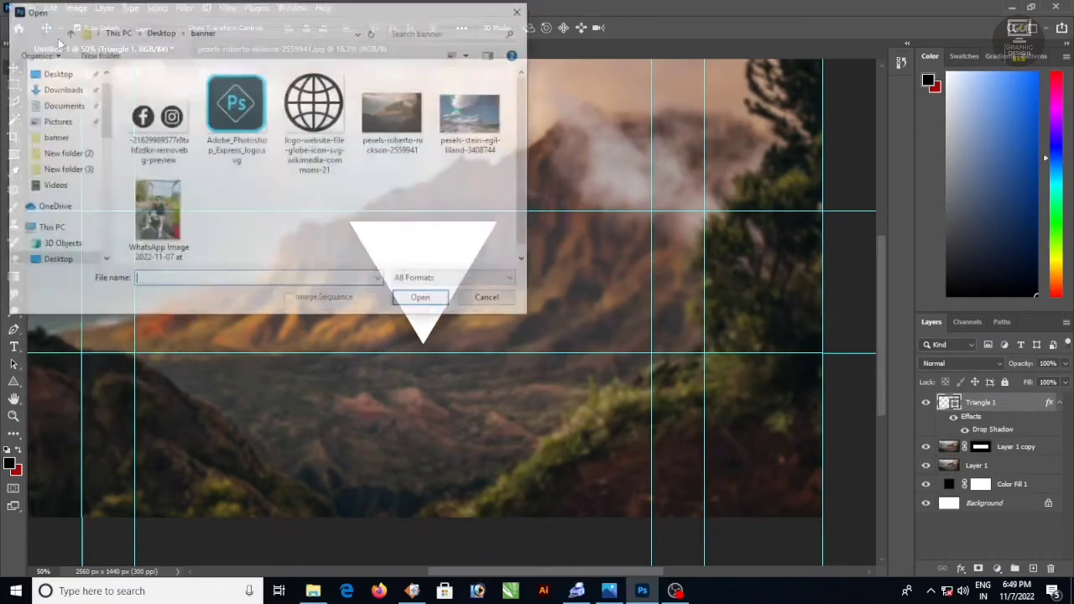
{"action": "left_click", "coordinate": [166, 216]}
{"action": "left_click", "coordinate": [423, 300]}
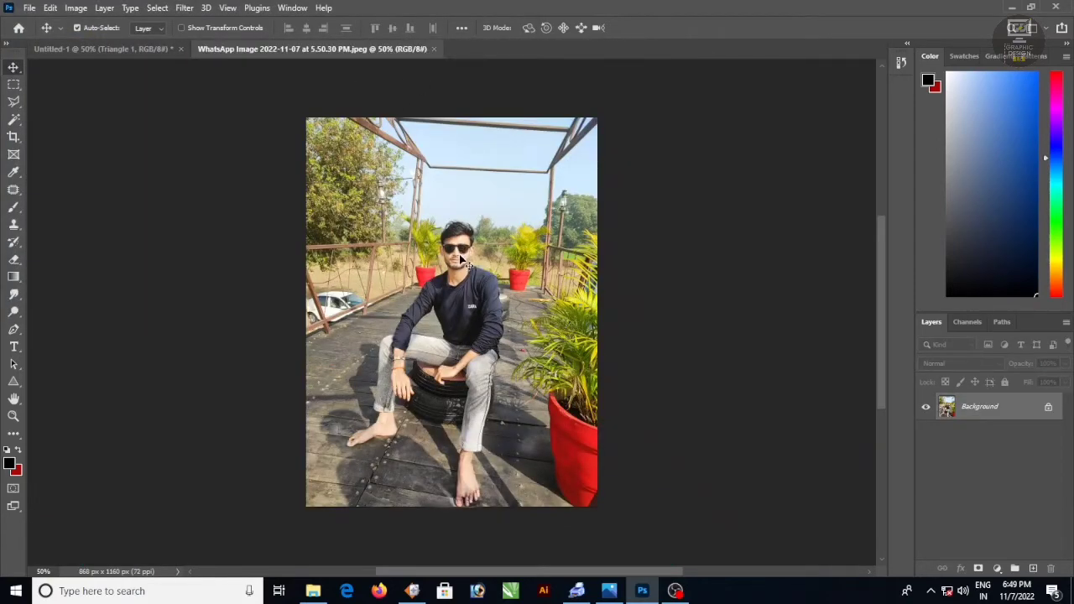
Step: Bring the portrait photo into the Untitled-1 banner, scale it down, and position it over the inverted triangle
{"action": "left_click_drag", "start_coordinate": [460, 261], "coordinate": [541, 359]}
{"action": "key", "text": "ctrl+t"}
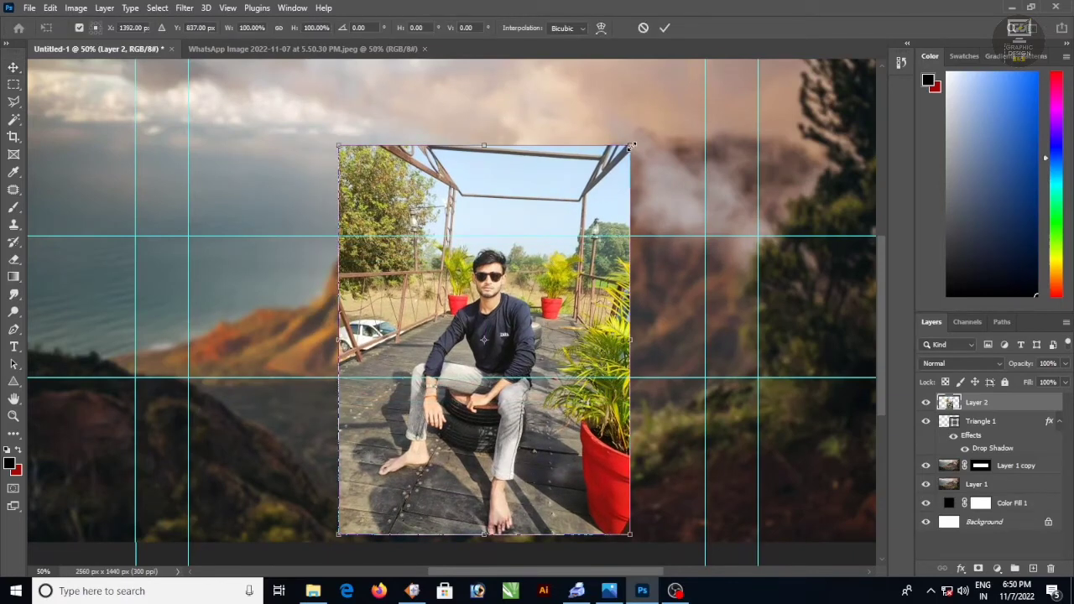
{"action": "left_click_drag", "start_coordinate": [630, 146], "coordinate": [605, 249]}
{"action": "left_click_drag", "start_coordinate": [521, 298], "coordinate": [521, 267]}
{"action": "key", "text": "Return"}
Step: Clip the portrait photo to the inverted triangle, then enlarge it slightly and shift it left to frame the person
{"action": "right_click", "coordinate": [974, 406]}
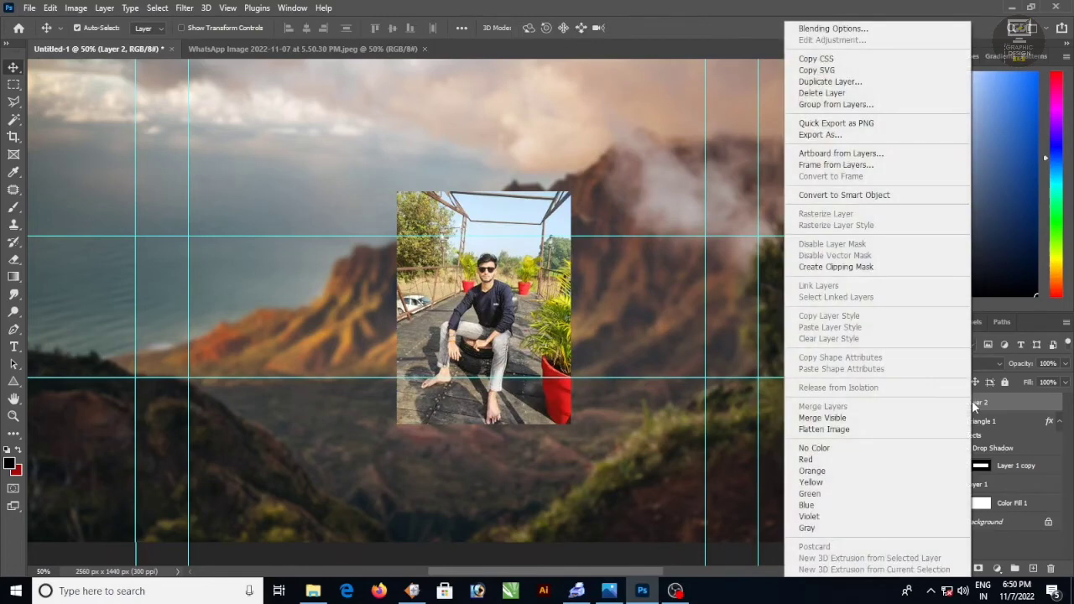
{"action": "left_click", "coordinate": [836, 267]}
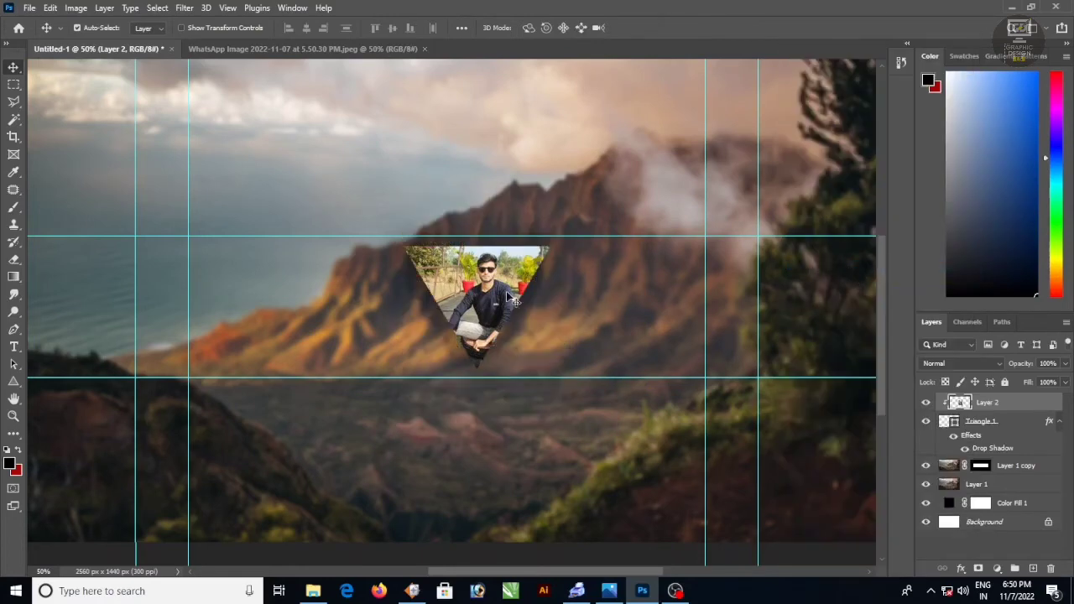
{"action": "left_click_drag", "start_coordinate": [504, 286], "coordinate": [483, 286]}
{"action": "key", "text": "ctrl+t"}
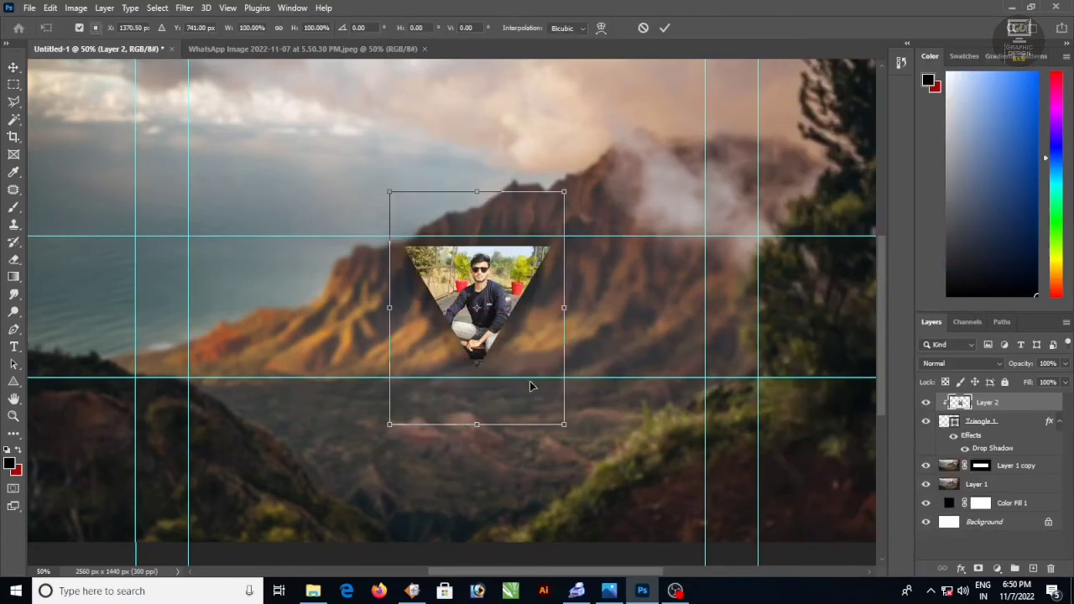
{"action": "left_click_drag", "start_coordinate": [561, 425], "coordinate": [575, 441]}
{"action": "left_click_drag", "start_coordinate": [504, 298], "coordinate": [492, 294]}
{"action": "key", "text": "Return"}
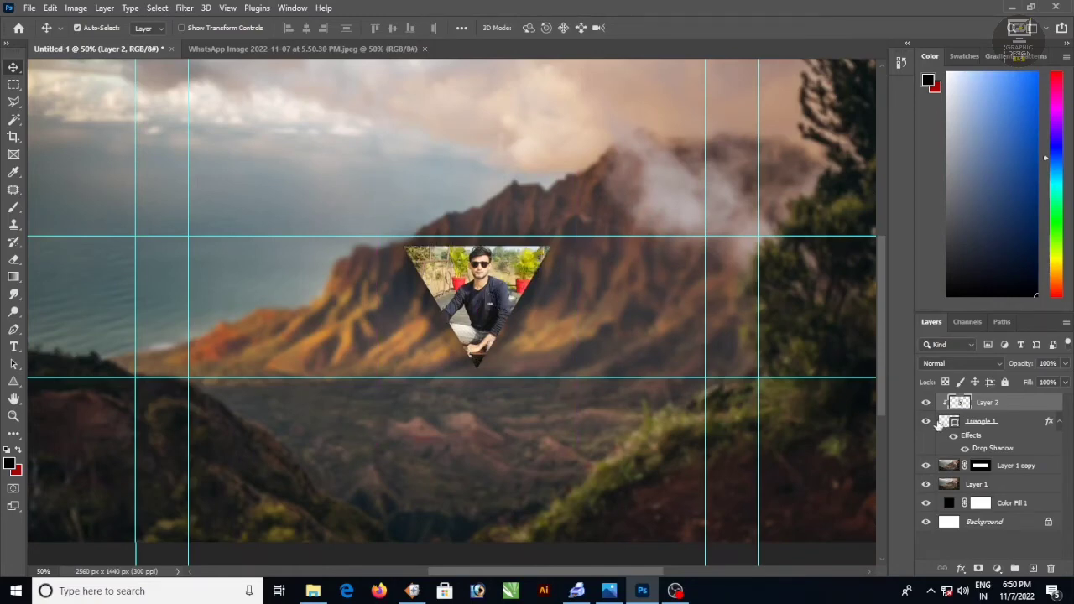
Step: Nudge the portrait photo slightly left and down within the triangle
{"action": "left_click", "coordinate": [1006, 423]}
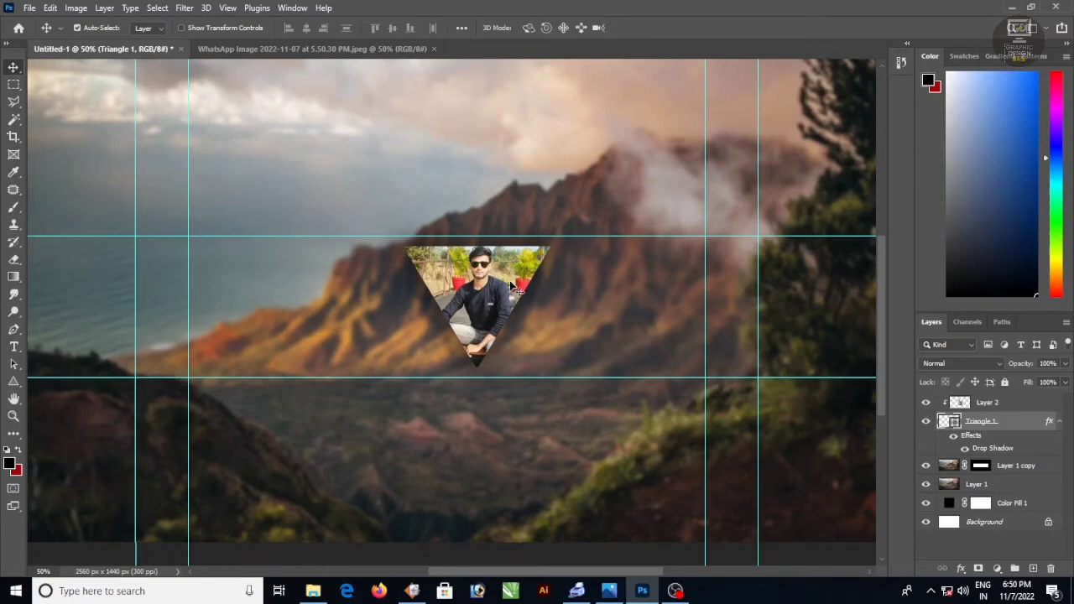
{"action": "left_click_drag", "start_coordinate": [497, 285], "coordinate": [494, 291]}
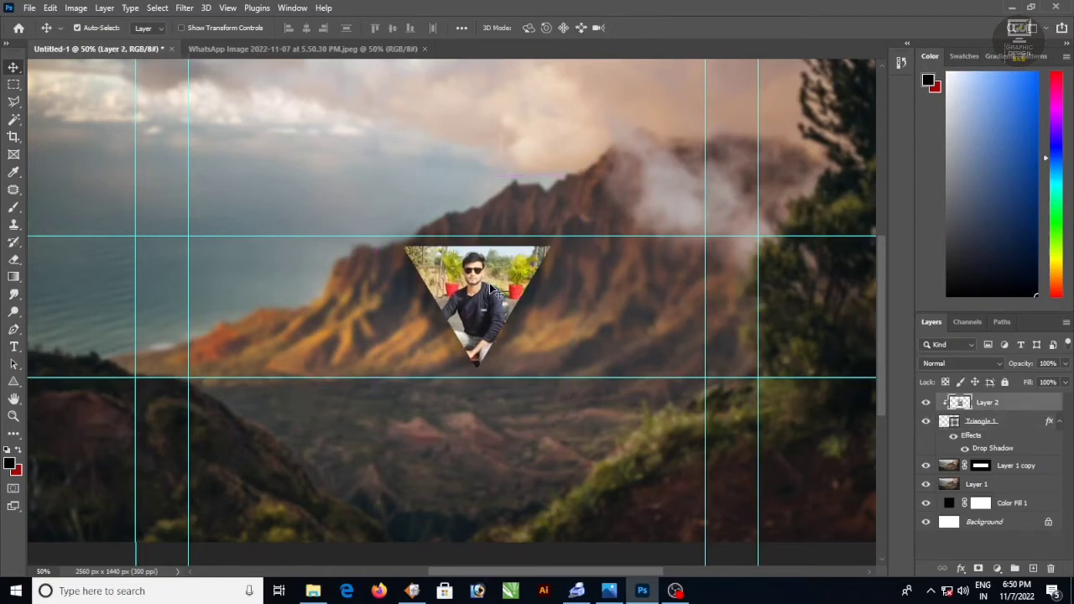
{"action": "left_click", "coordinate": [993, 423]}
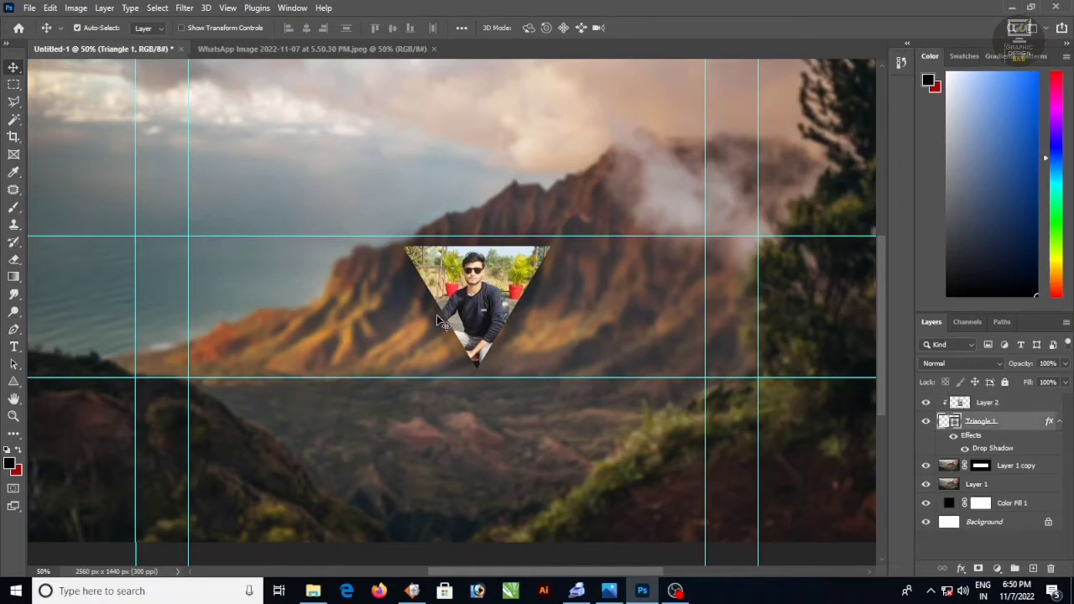
Step: Draw a horizontal rectangle about 816 × 72 px across the triangle's lower part and fill it with white
{"action": "left_click", "coordinate": [1016, 405]}
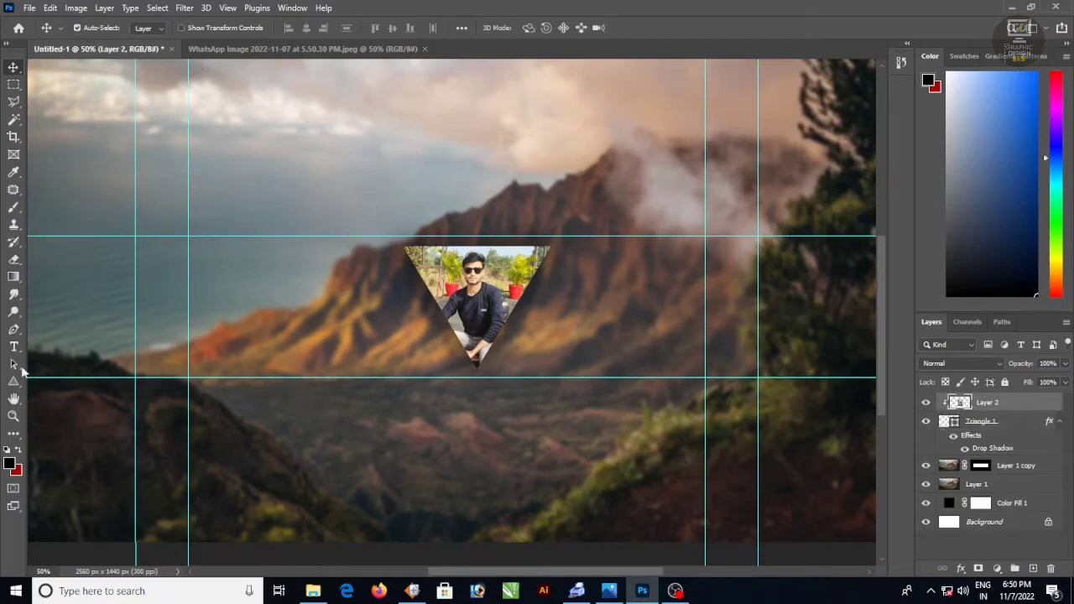
{"action": "left_click", "coordinate": [13, 384]}
{"action": "left_click", "coordinate": [74, 382]}
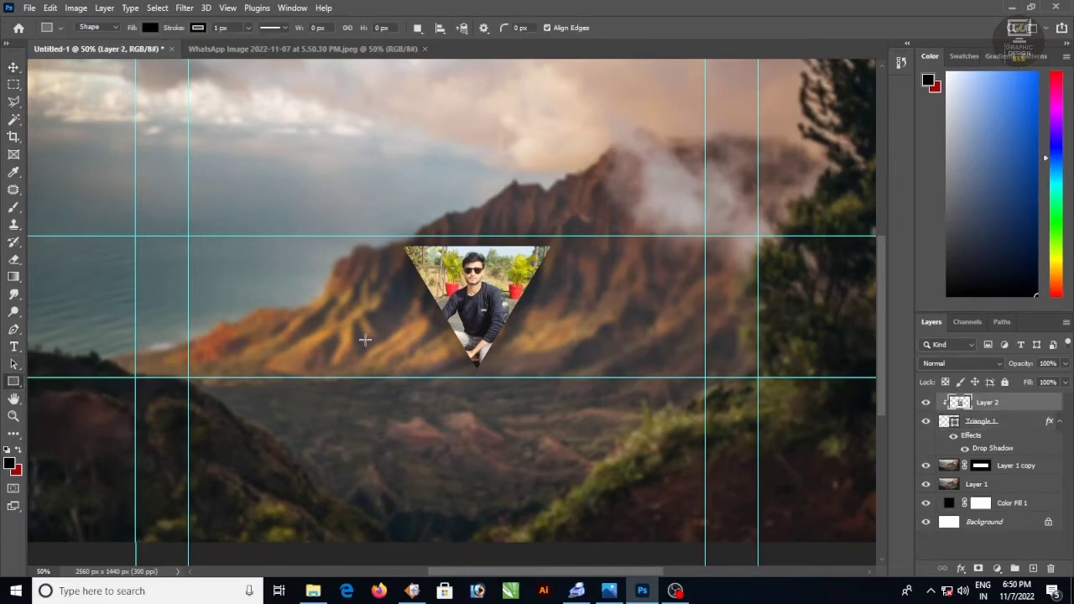
{"action": "left_click_drag", "start_coordinate": [352, 332], "coordinate": [625, 356]}
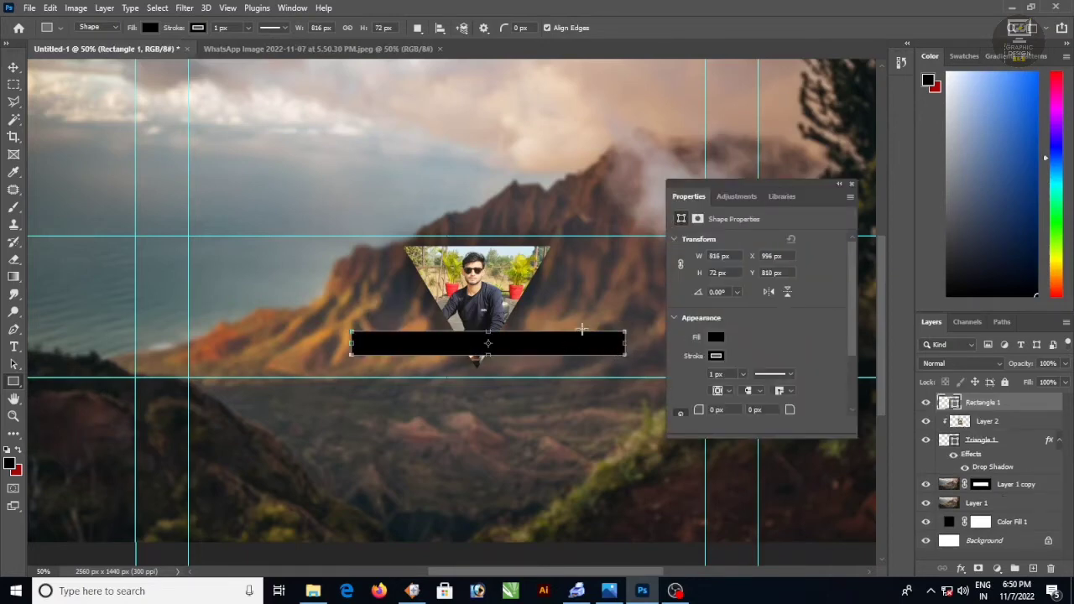
{"action": "left_click", "coordinate": [717, 337]}
{"action": "left_click", "coordinate": [840, 409]}
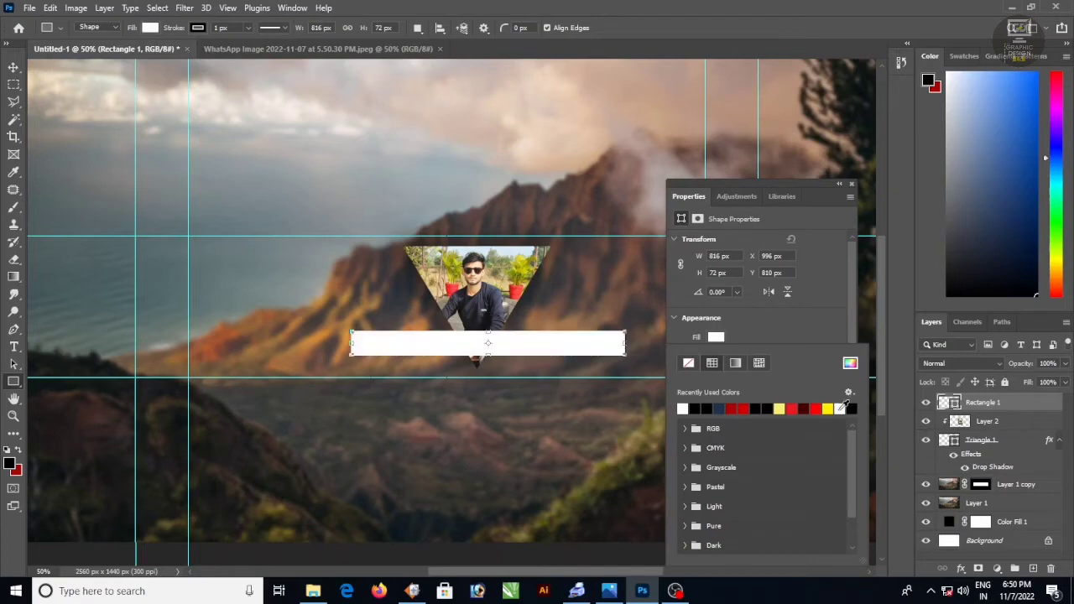
{"action": "left_click", "coordinate": [852, 184]}
{"action": "left_click", "coordinate": [13, 68]}
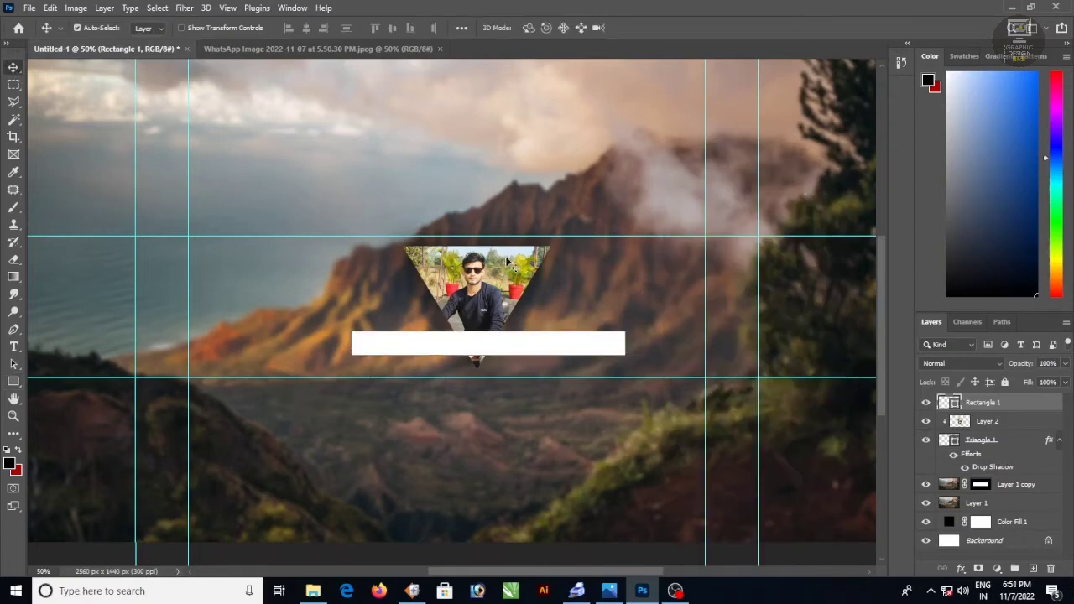
Step: Try to align the white bar and the triangle on their horizontal centers
{"action": "left_click_drag", "start_coordinate": [504, 220], "coordinate": [511, 307]}
{"action": "key", "text": "ctrl+z"}
{"action": "left_click", "coordinate": [503, 352]}
{"action": "left_click", "coordinate": [978, 439], "text": "ctrl"}
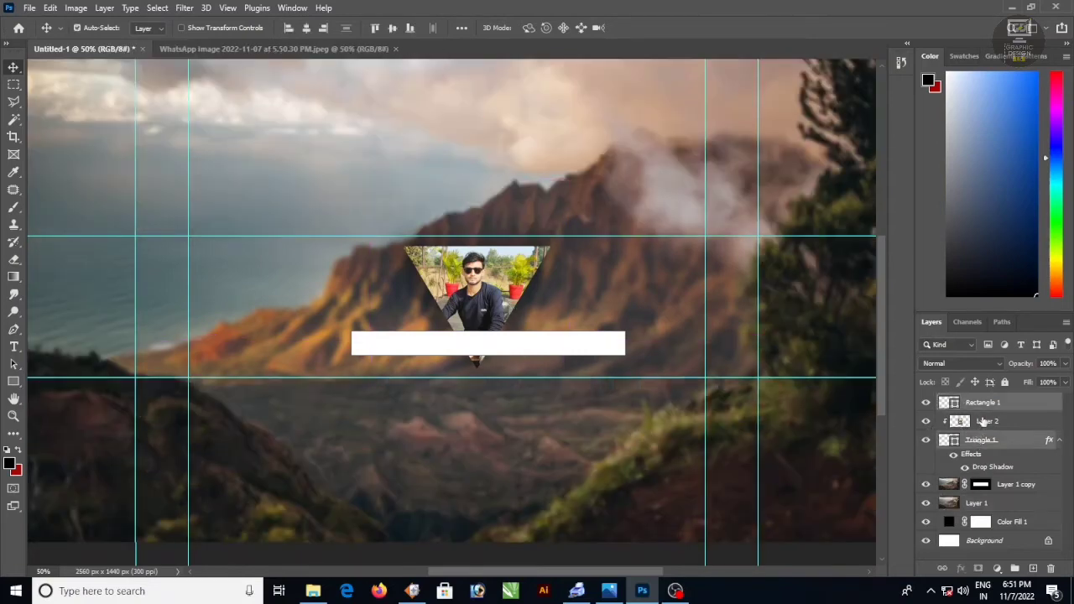
{"action": "left_click", "coordinate": [306, 30]}
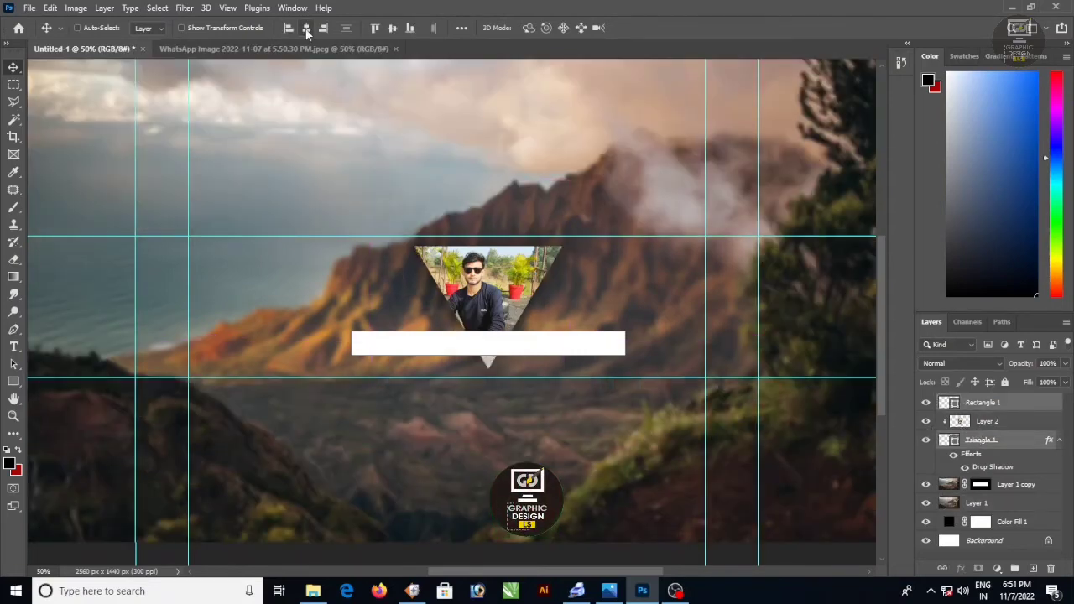
{"action": "key", "text": "ctrl+z"}
Step: Align the white bar's horizontal center with the Layer 1 background image
{"action": "left_click", "coordinate": [537, 352]}
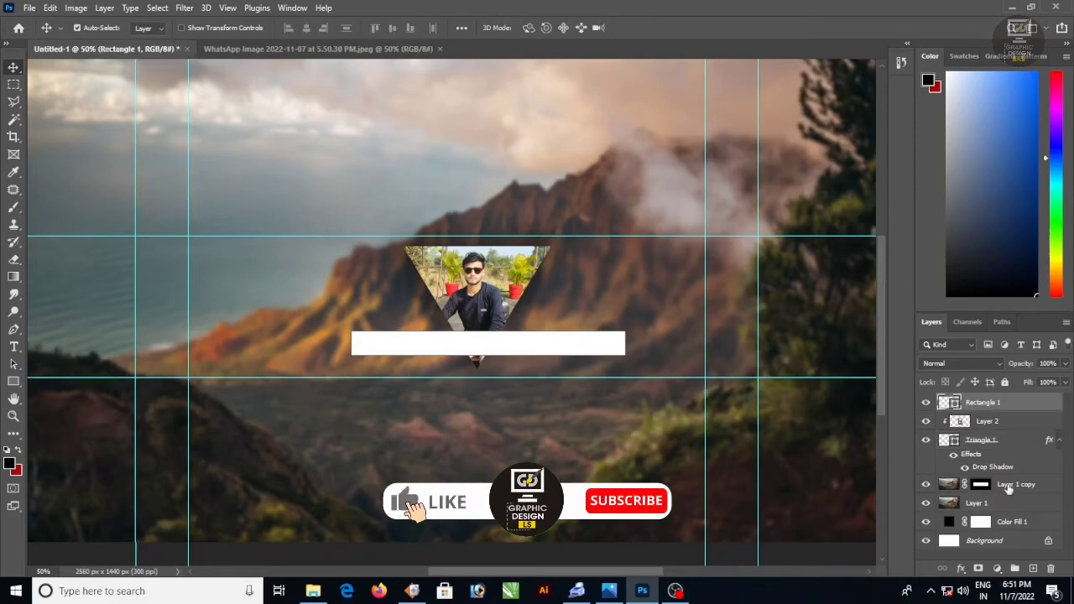
{"action": "left_click", "coordinate": [306, 28]}
{"action": "left_click", "coordinate": [468, 181]}
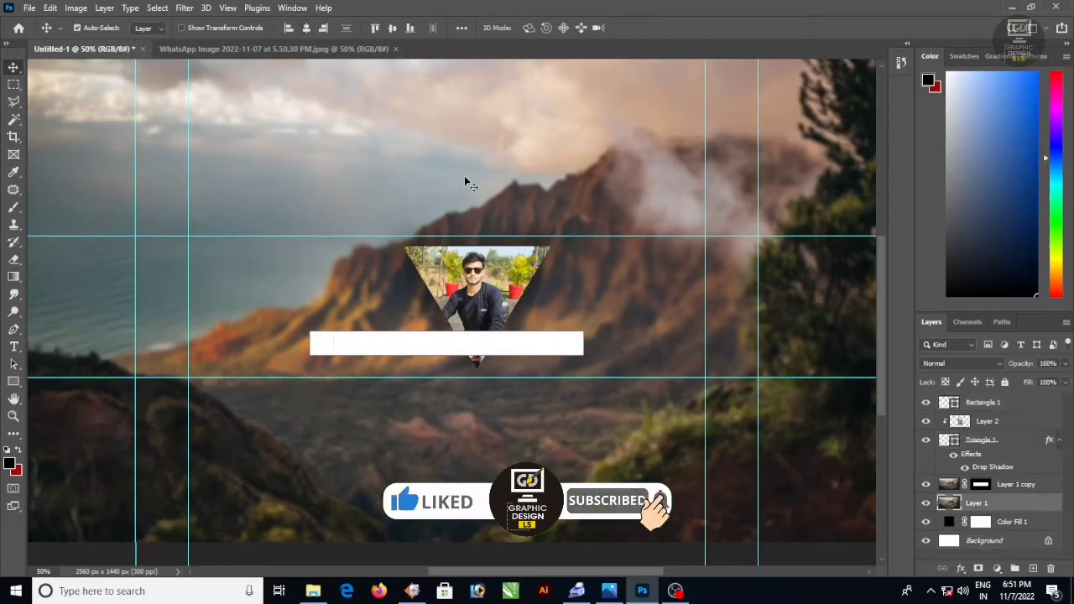
Step: Center the white bar horizontally on the triangle and place its layer below Triangle 1 in the stacking order
{"action": "scroll", "coordinate": [478, 244], "scroll_direction": "down", "scroll_amount": 3}
{"action": "key", "text": "alt+space"}
{"action": "scroll", "coordinate": [480, 246], "scroll_direction": "down", "scroll_amount": 2}
{"action": "left_click", "coordinate": [480, 280]}
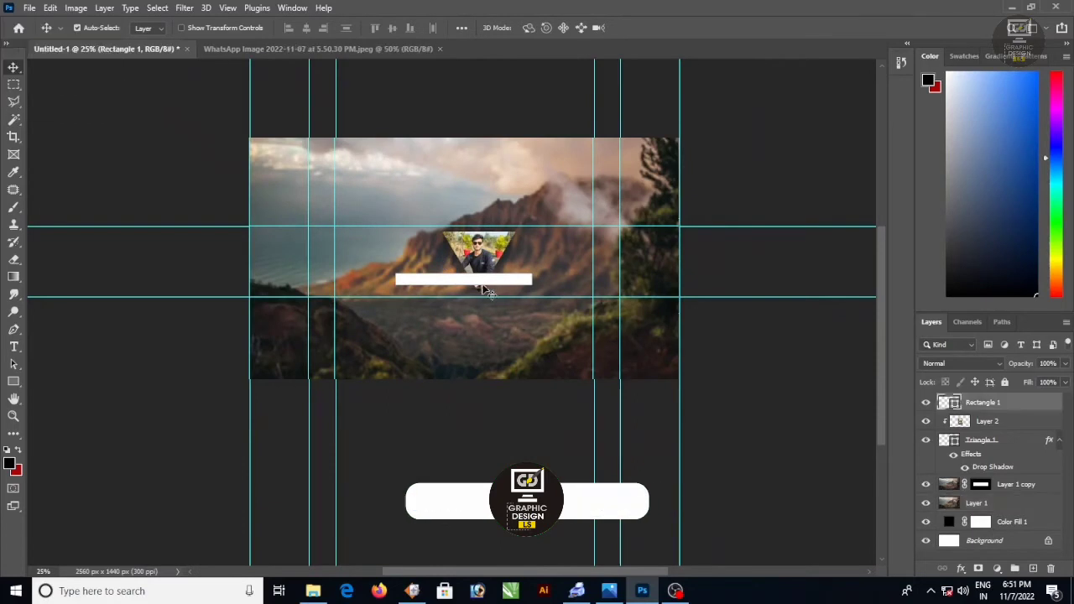
{"action": "scroll", "coordinate": [482, 292], "scroll_direction": "up", "scroll_amount": 1}
{"action": "mouse_move", "coordinate": [502, 302]}
{"action": "left_mouse_down"}
{"action": "mouse_move", "coordinate": [517, 307]}
{"action": "mouse_move", "coordinate": [496, 294]}
{"action": "left_mouse_up"}
{"action": "scroll", "coordinate": [487, 305], "scroll_direction": "up", "scroll_amount": 2}
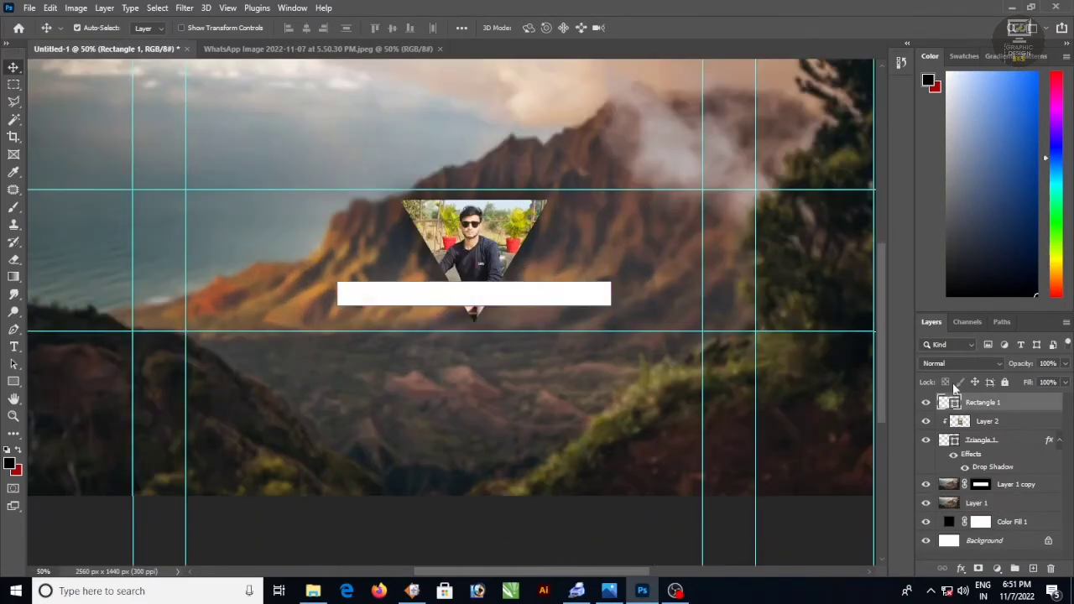
{"action": "left_click_drag", "start_coordinate": [981, 407], "coordinate": [984, 466]}
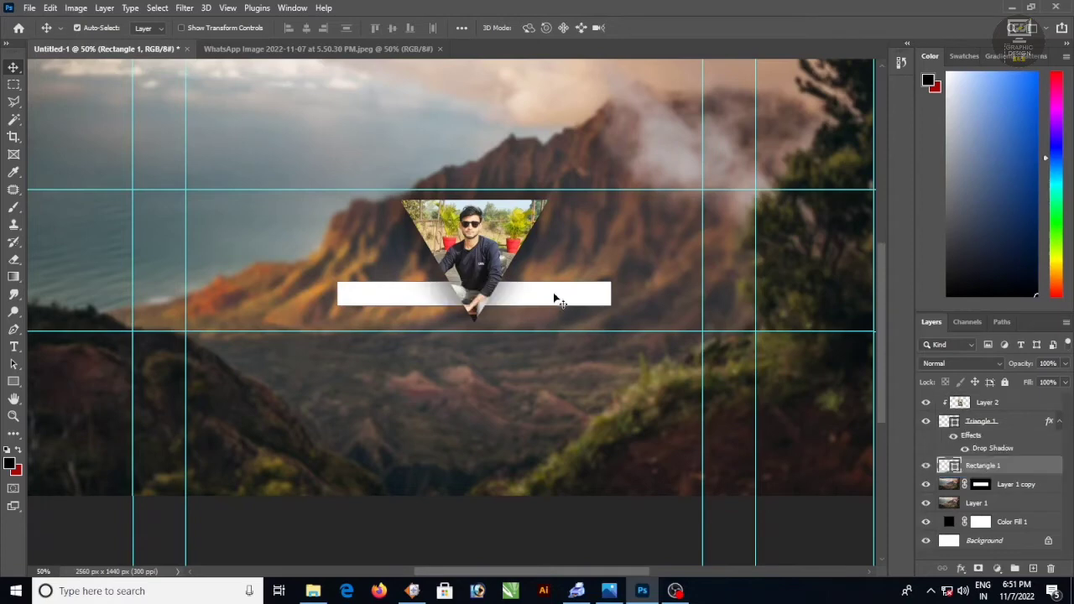
{"action": "mouse_move", "coordinate": [568, 294]}
{"action": "left_mouse_down"}
{"action": "mouse_move", "coordinate": [570, 304]}
{"action": "mouse_move", "coordinate": [589, 293]}
{"action": "left_mouse_up"}
Step: Duplicate the Triangle 1 layer with its drop shadow
{"action": "left_click", "coordinate": [992, 428]}
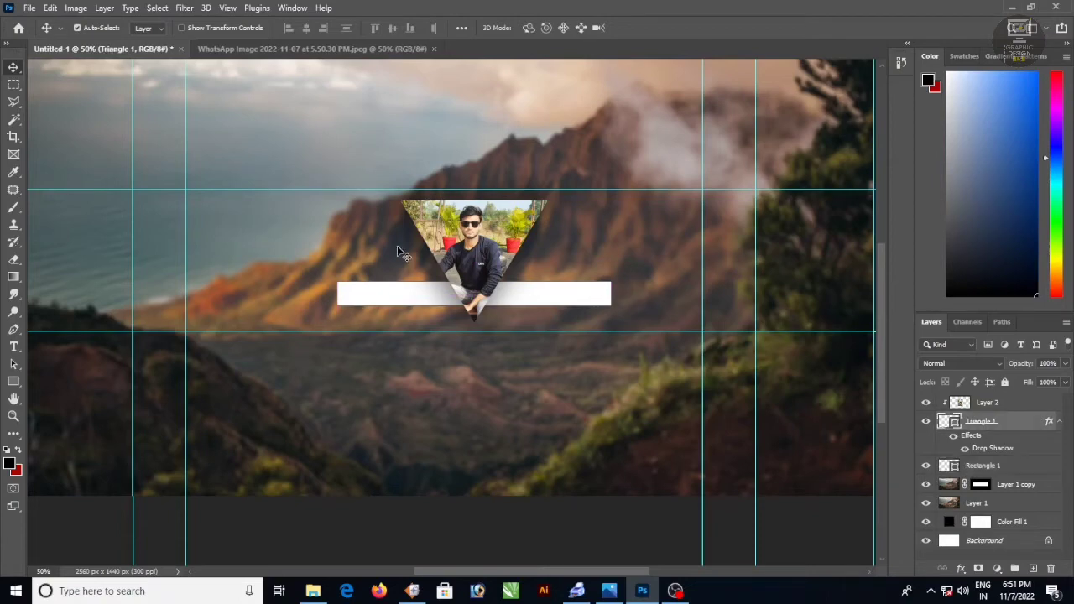
{"action": "left_click", "coordinate": [17, 385]}
{"action": "right_click", "coordinate": [17, 385]}
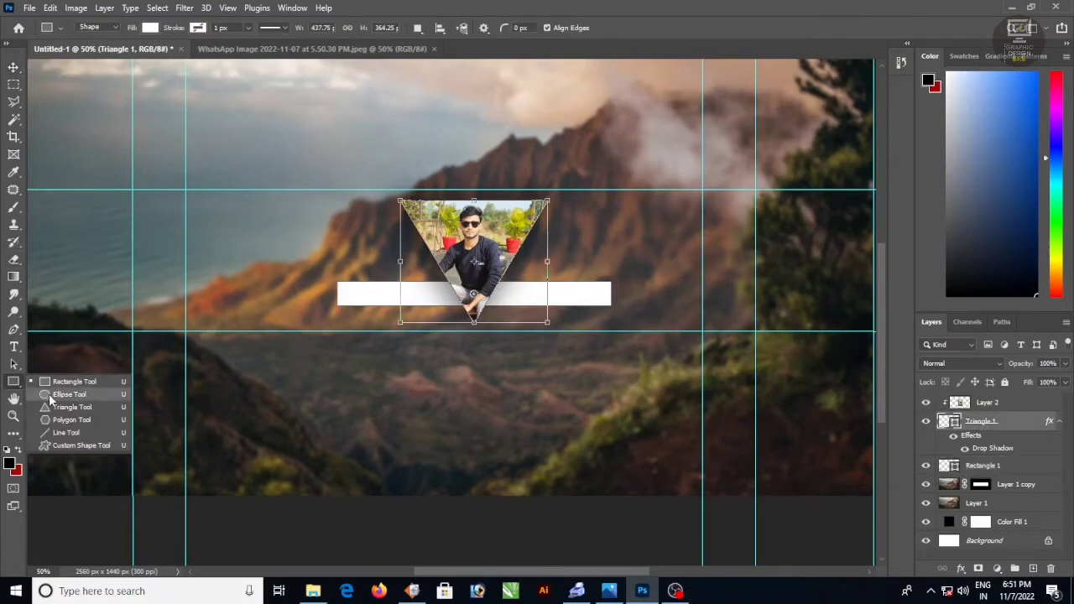
{"action": "left_click", "coordinate": [70, 407]}
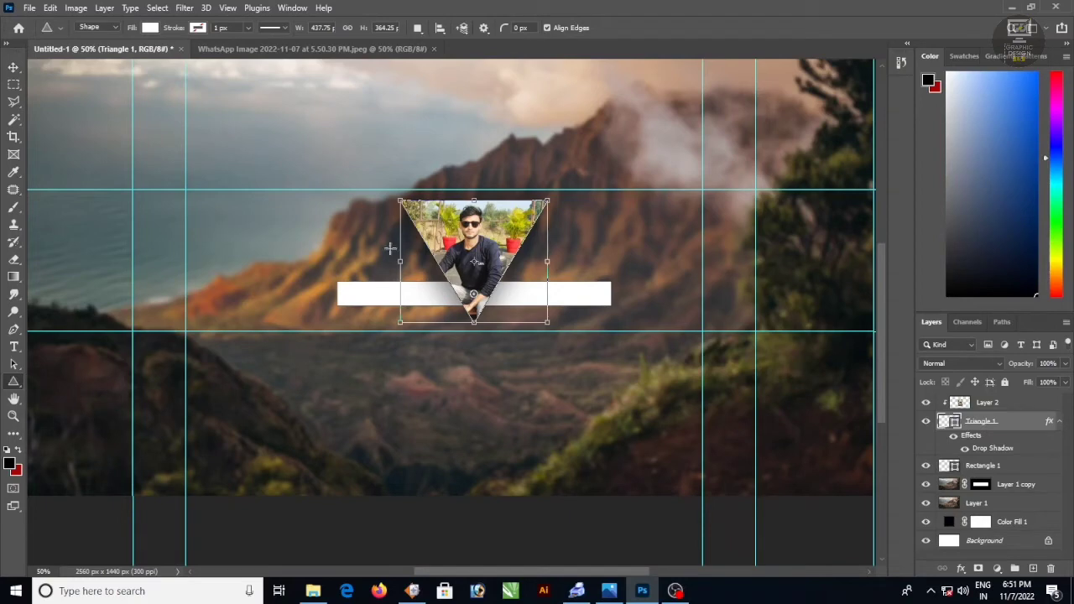
{"action": "left_click", "coordinate": [13, 67]}
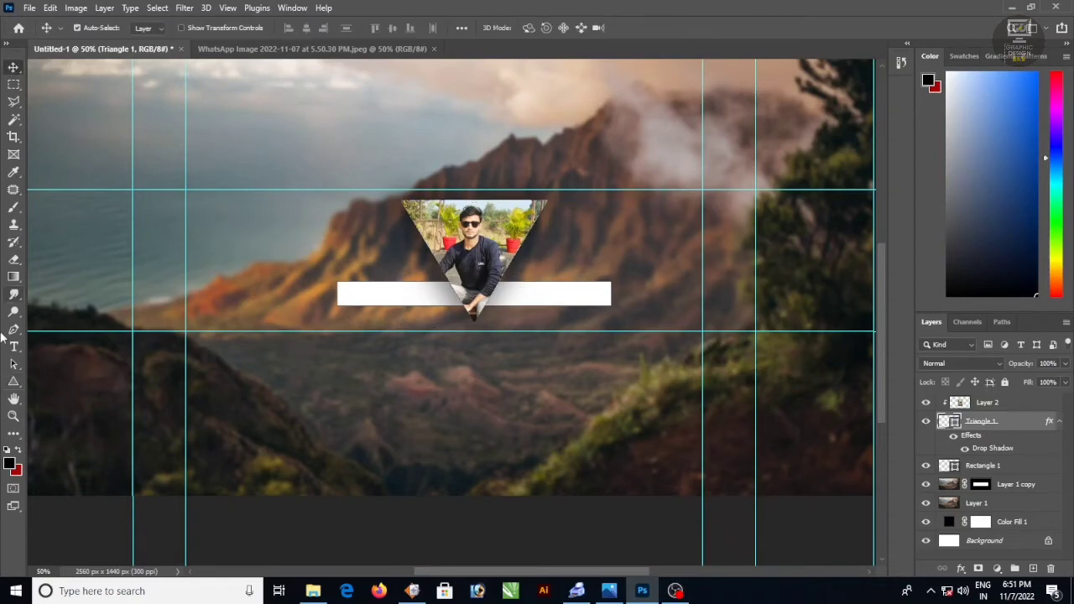
{"action": "left_click", "coordinate": [14, 382]}
{"action": "left_click", "coordinate": [13, 67]}
{"action": "key", "text": "ctrl+j"}
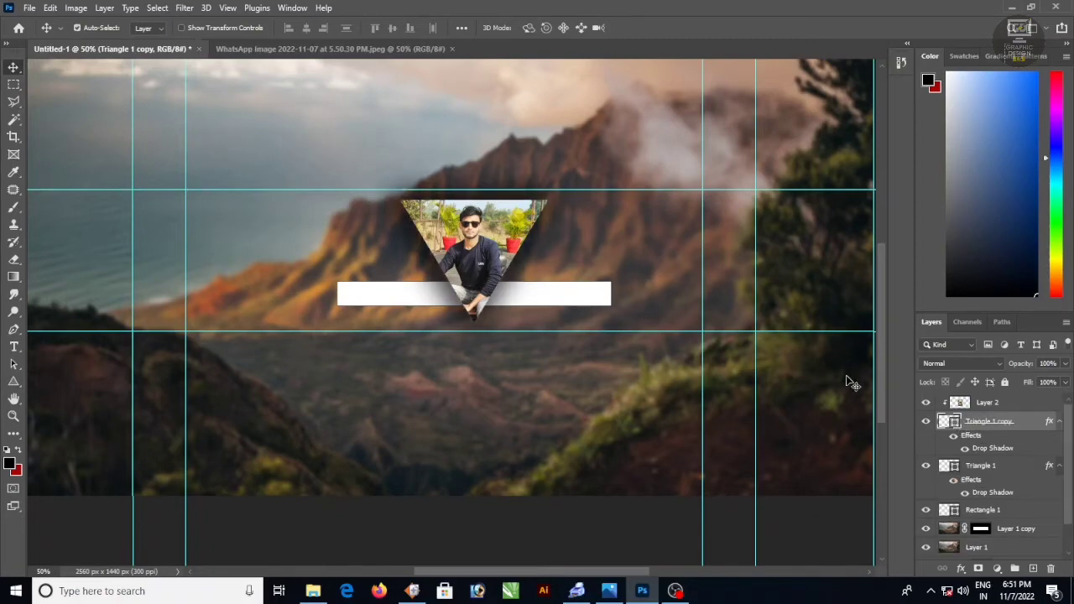
{"action": "left_click_drag", "start_coordinate": [477, 246], "coordinate": [396, 245]}
{"action": "key", "text": "ctrl+z"}
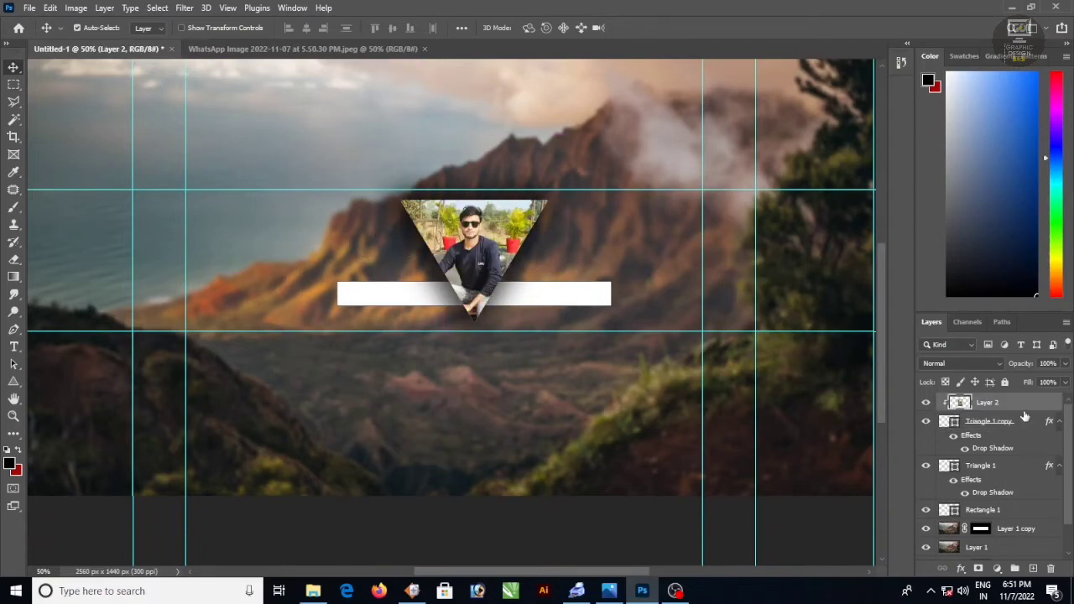
{"action": "left_click", "coordinate": [998, 424]}
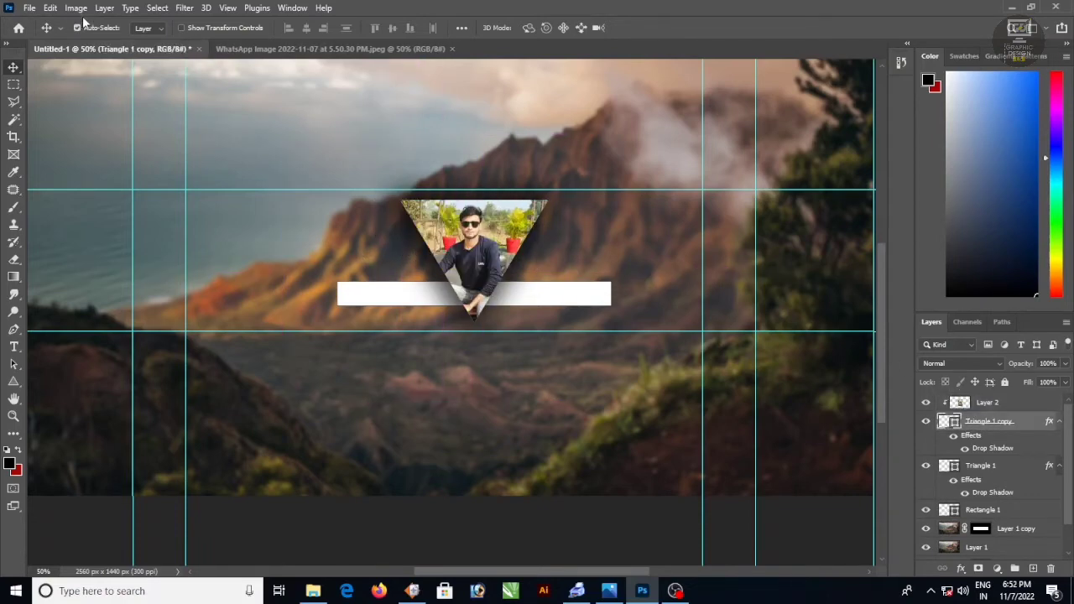
{"action": "left_click_drag", "start_coordinate": [551, 267], "coordinate": [416, 254]}
{"action": "key", "text": "ctrl+z"}
Step: Shrink the lower Triangle 1, rotate it to point upward, and place it and a copy on either side of the portrait above the bar
{"action": "left_click", "coordinate": [999, 466]}
{"action": "left_click_drag", "start_coordinate": [557, 259], "coordinate": [401, 258]}
{"action": "key", "text": "ctrl+t"}
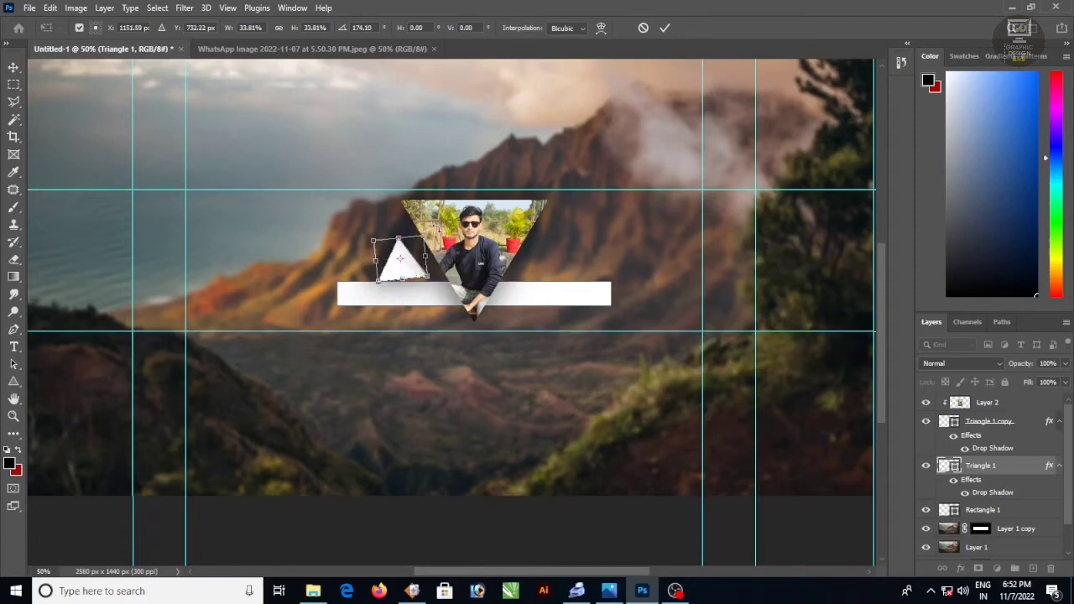
{"action": "left_click_drag", "start_coordinate": [437, 227], "coordinate": [540, 266]}
{"action": "key", "text": "Return"}
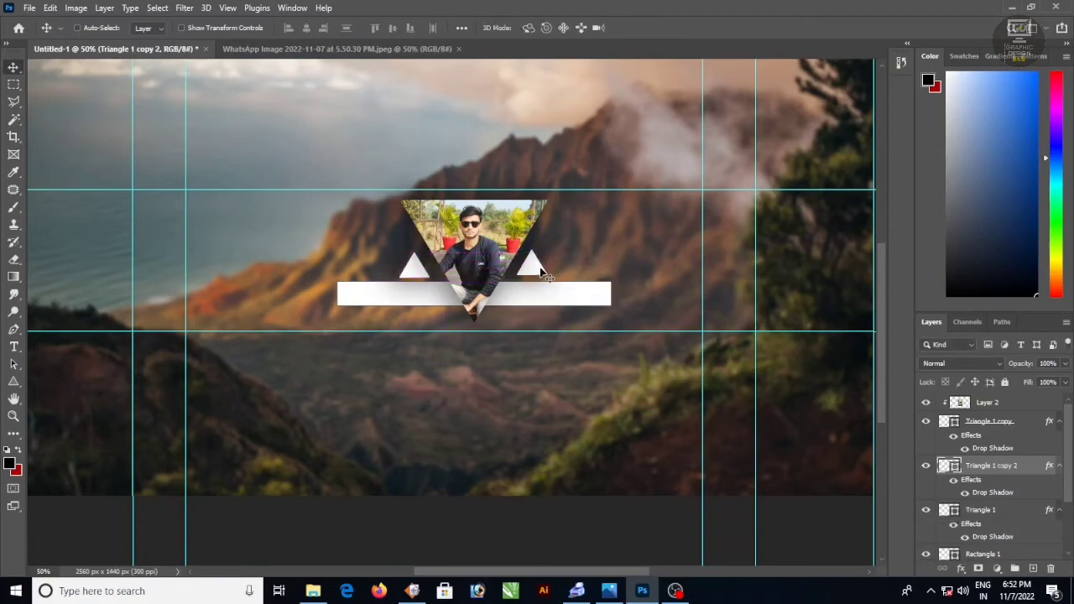
Step: Add a Color Overlay of dark red a20000 to the small triangle on the portrait's right side
{"action": "double_click", "coordinate": [975, 484]}
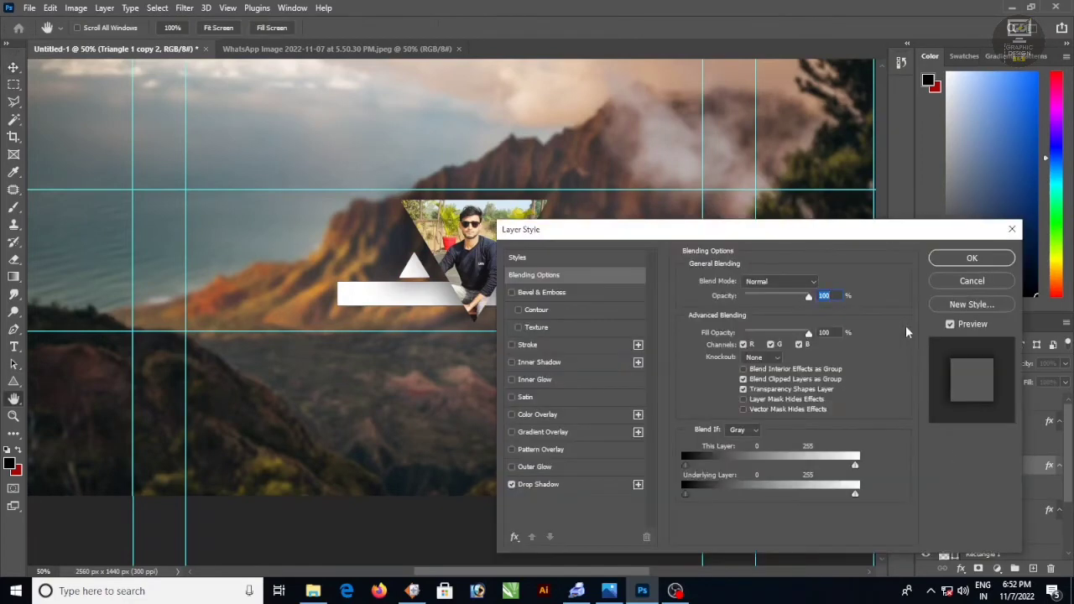
{"action": "left_click", "coordinate": [512, 415]}
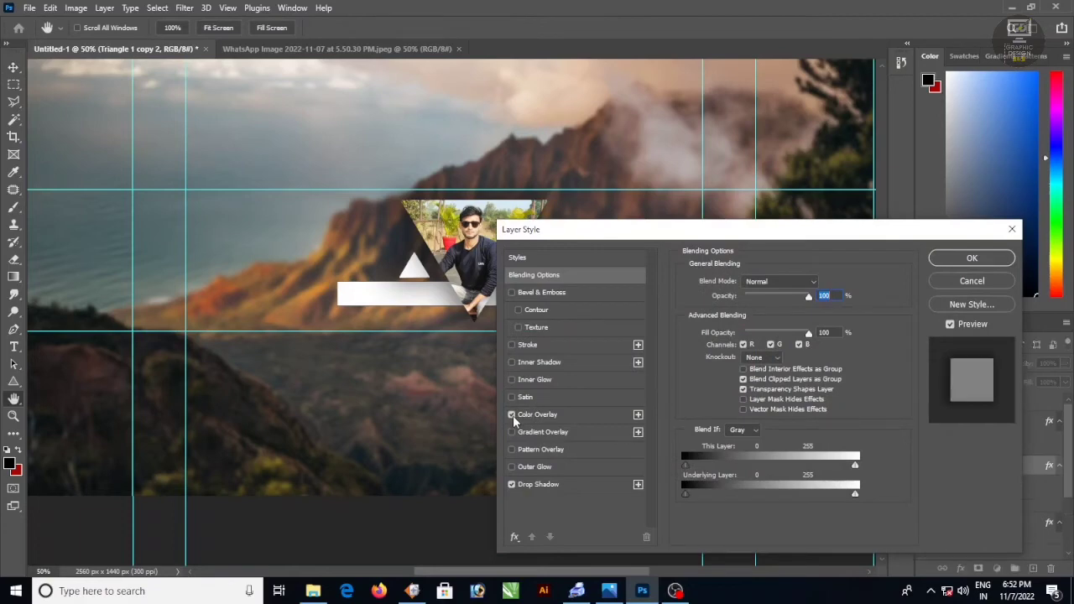
{"action": "left_click", "coordinate": [544, 414]}
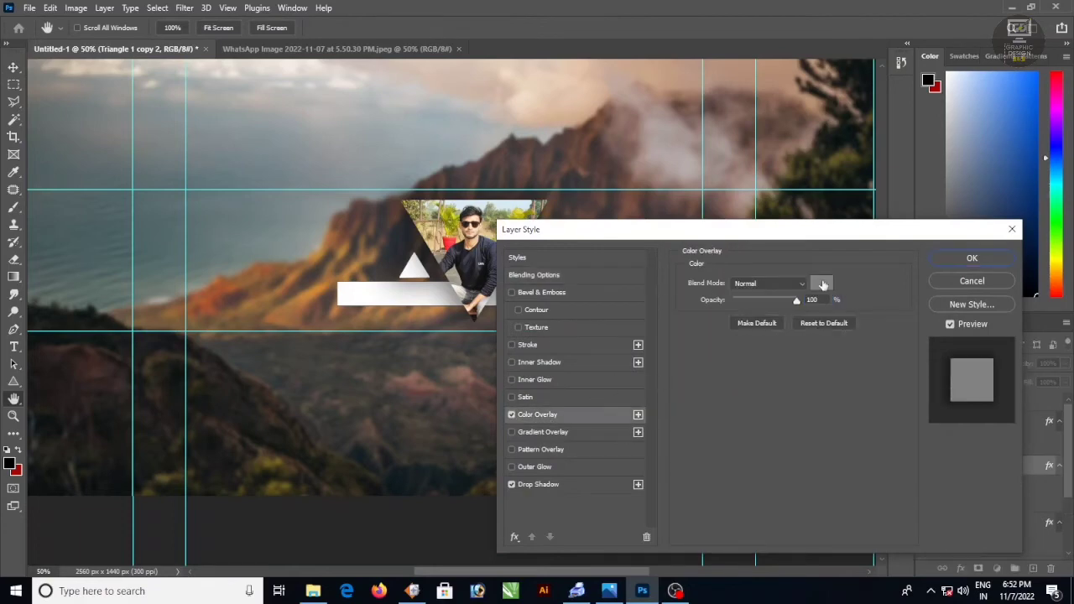
{"action": "left_click", "coordinate": [821, 283]}
{"action": "left_click", "coordinate": [530, 183]}
{"action": "left_click_drag", "start_coordinate": [633, 89], "coordinate": [859, 191]}
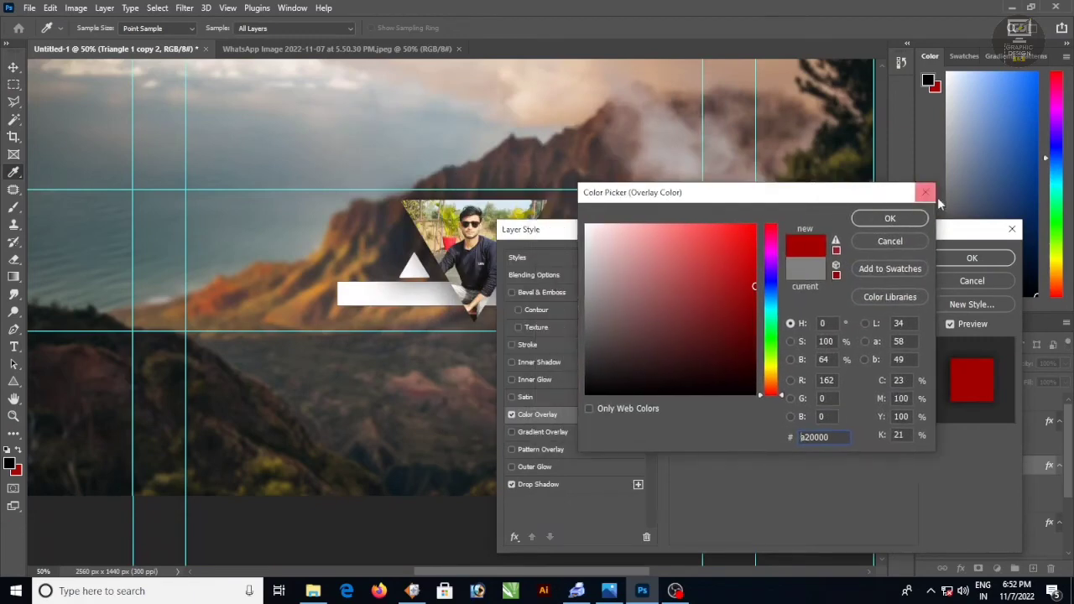
{"action": "left_click", "coordinate": [913, 215]}
{"action": "left_click", "coordinate": [972, 257]}
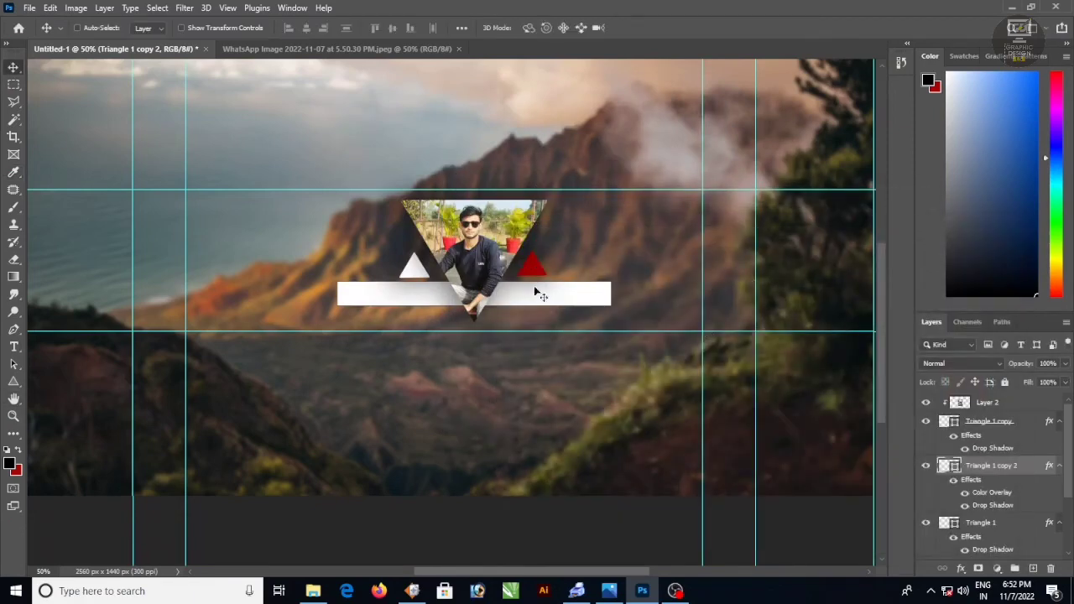
Step: Set the blend mode of the red triangle on the portrait's right side to Color Dodge
{"action": "left_click", "coordinate": [982, 364]}
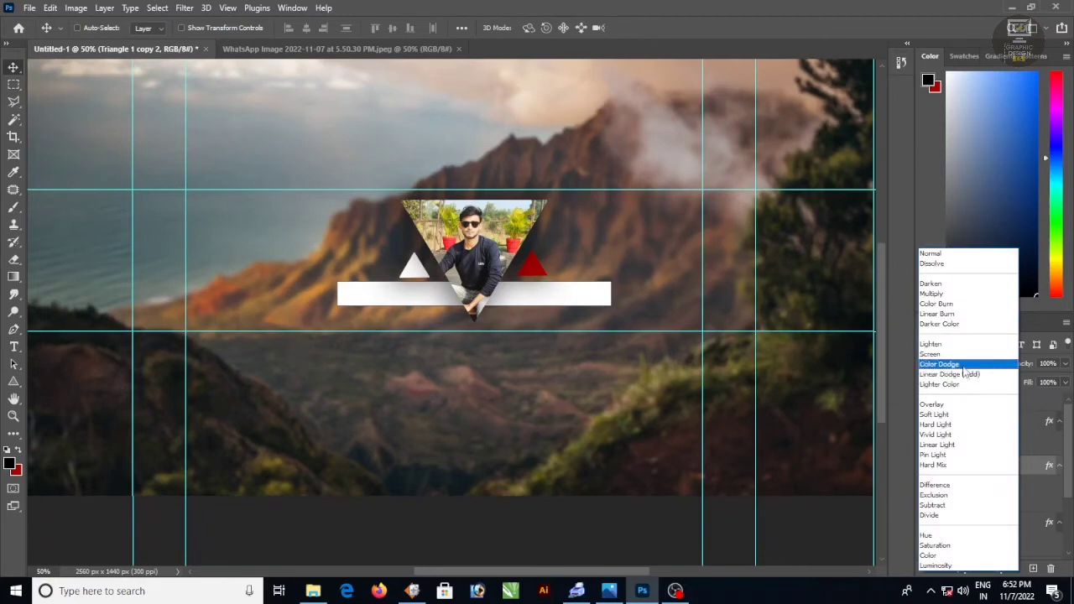
{"action": "left_click", "coordinate": [957, 365]}
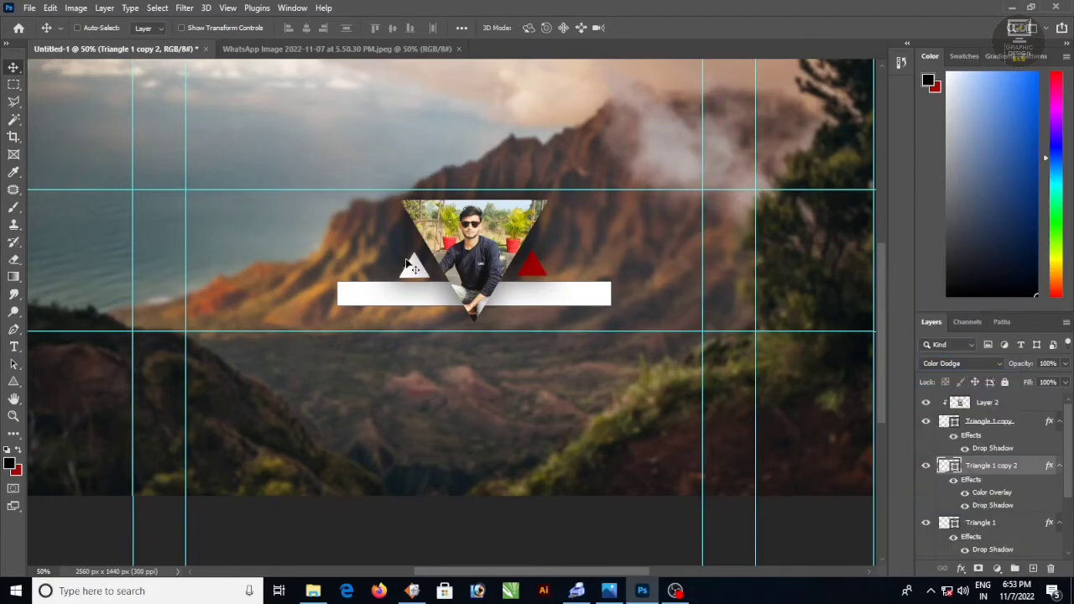
Step: Add a dark red Color Overlay to the small white triangle on the portrait's left side
{"action": "left_click", "coordinate": [991, 524]}
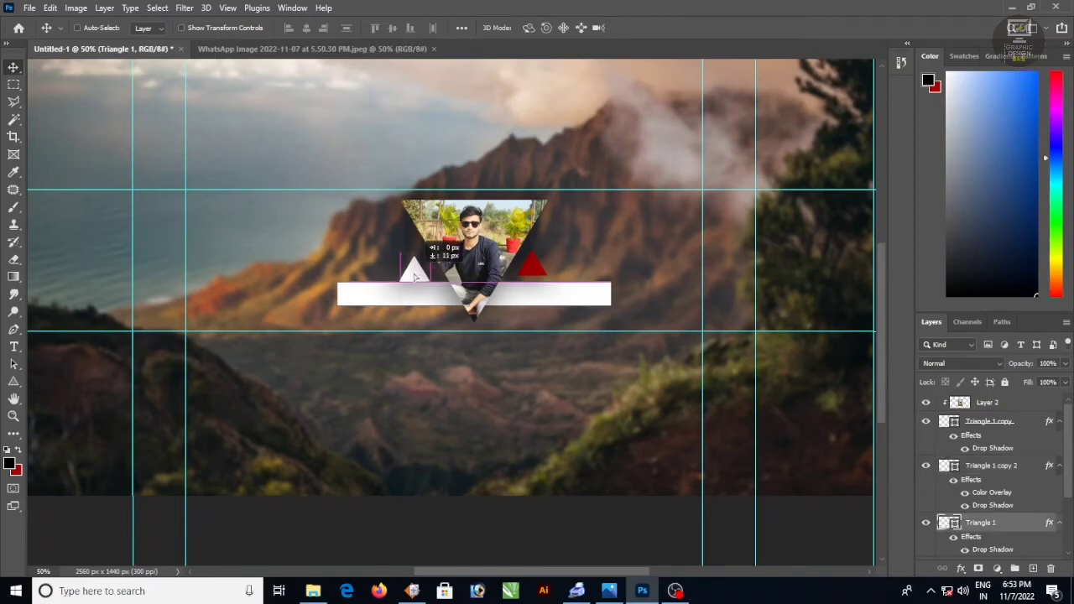
{"action": "left_click_drag", "start_coordinate": [420, 282], "coordinate": [419, 280]}
{"action": "double_click", "coordinate": [984, 523]}
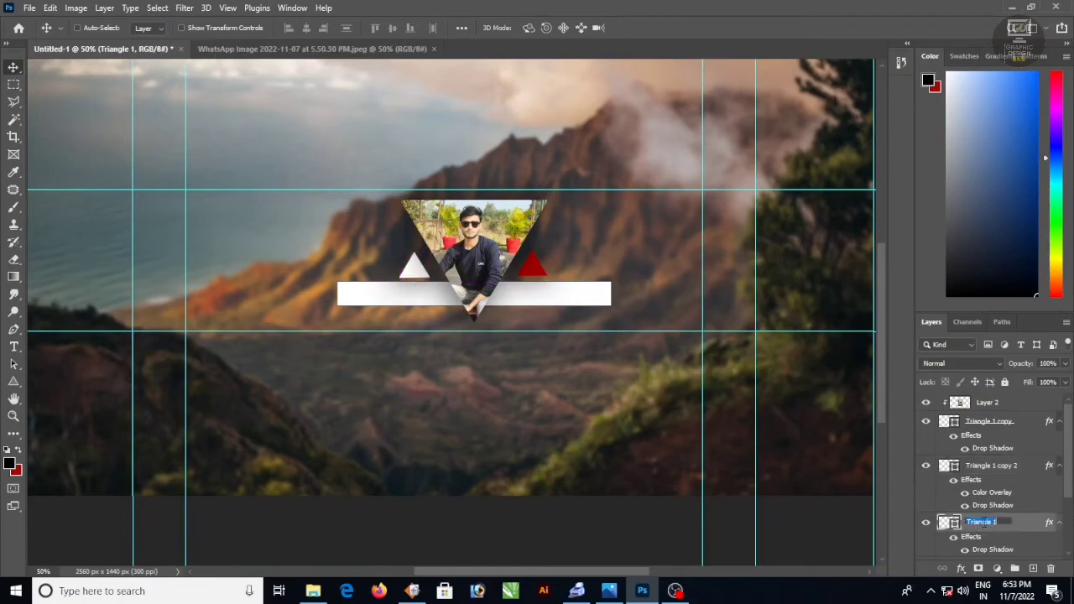
{"action": "double_click", "coordinate": [957, 535]}
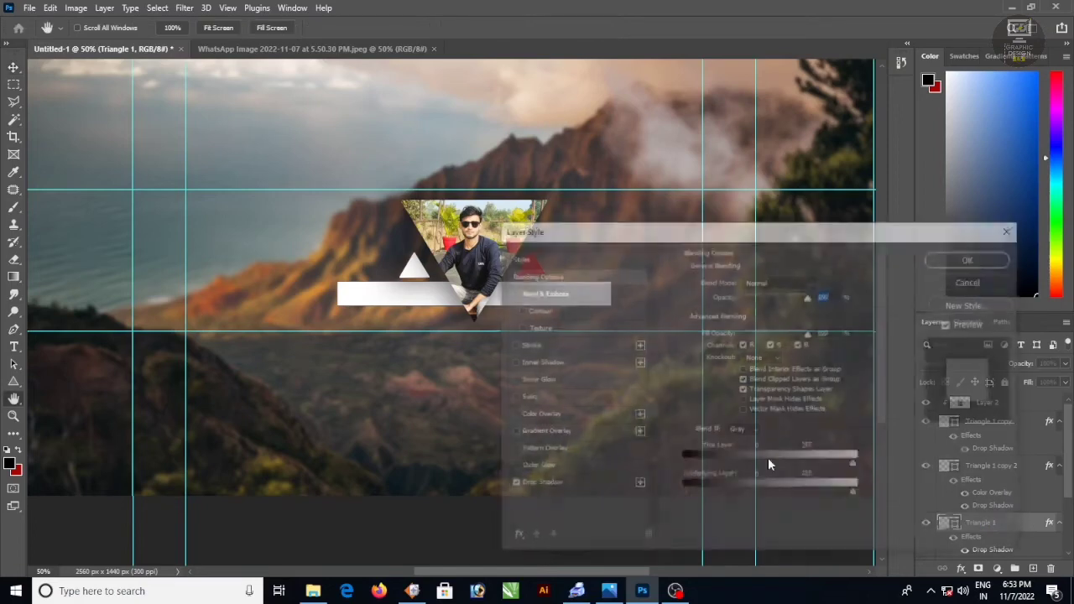
{"action": "left_click", "coordinate": [531, 418]}
{"action": "left_click", "coordinate": [820, 281]}
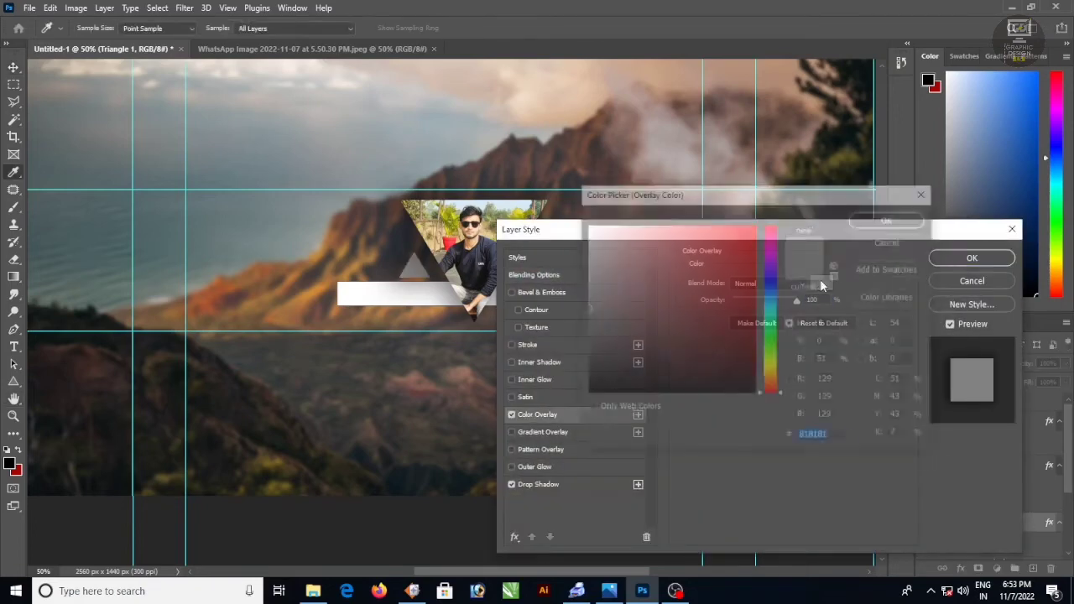
{"action": "left_click_drag", "start_coordinate": [751, 363], "coordinate": [768, 260]}
{"action": "left_click", "coordinate": [890, 218]}
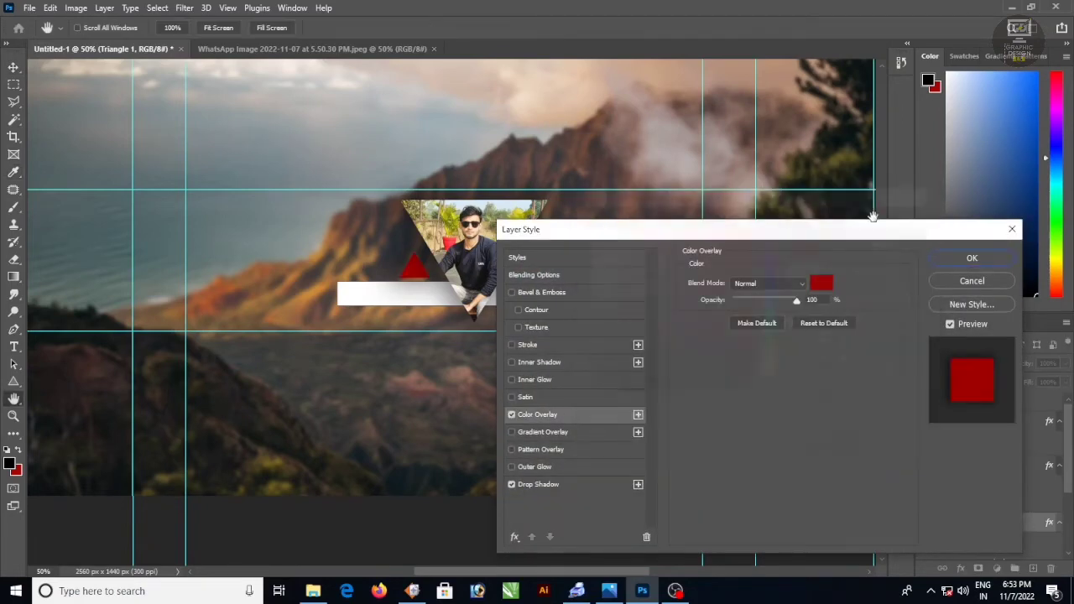
{"action": "left_click", "coordinate": [972, 259]}
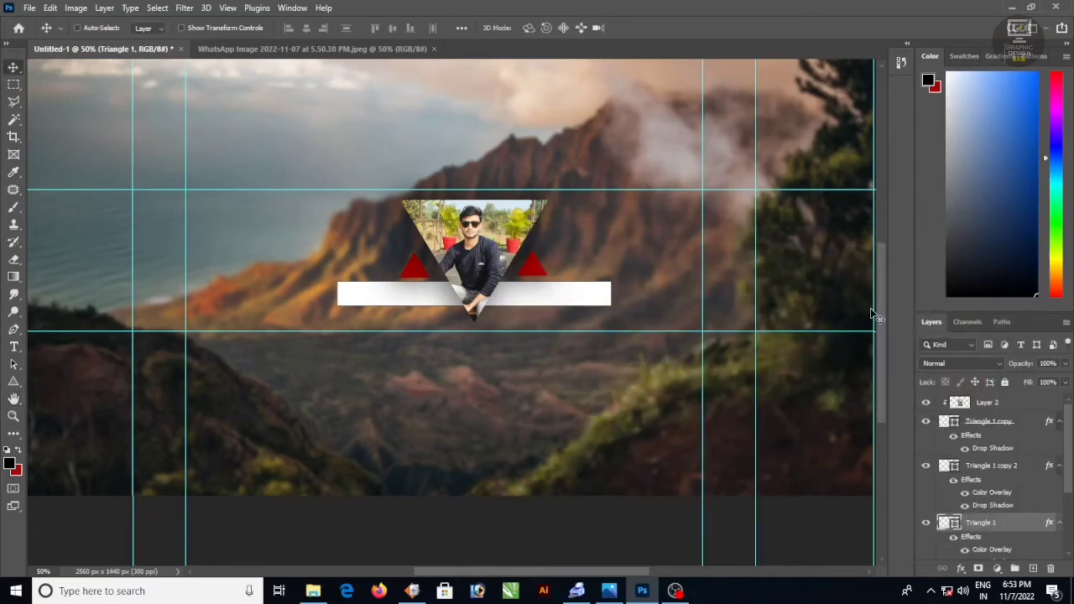
Step: Add a text layer reading "Graphi" above Layer 2, on the left half of the white bar
{"action": "key", "text": "ctrl+plus"}
{"action": "key", "text": "ctrl+plus"}
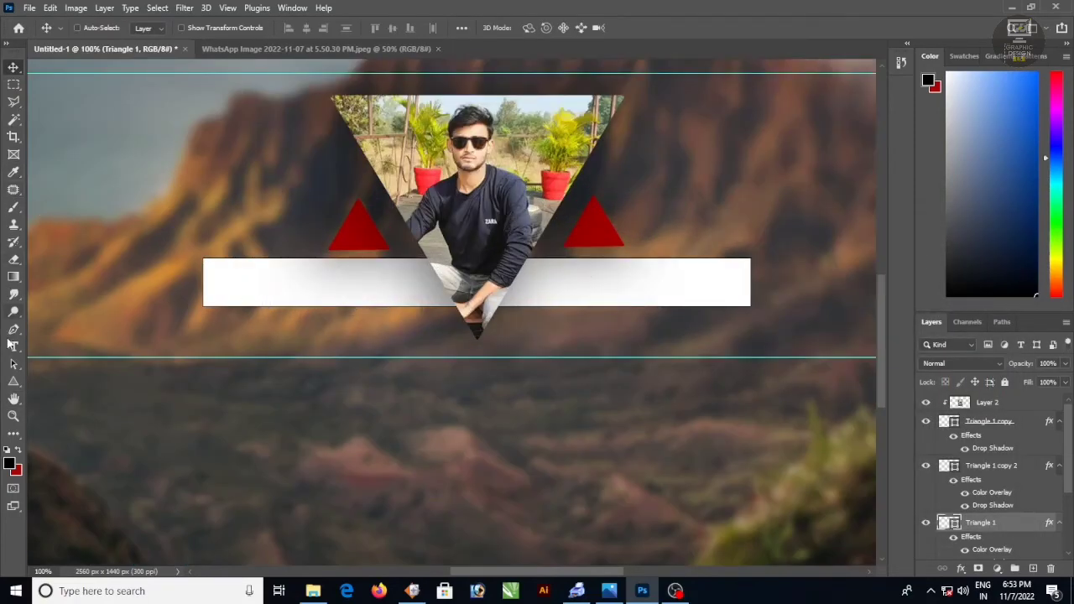
{"action": "left_click", "coordinate": [1001, 407]}
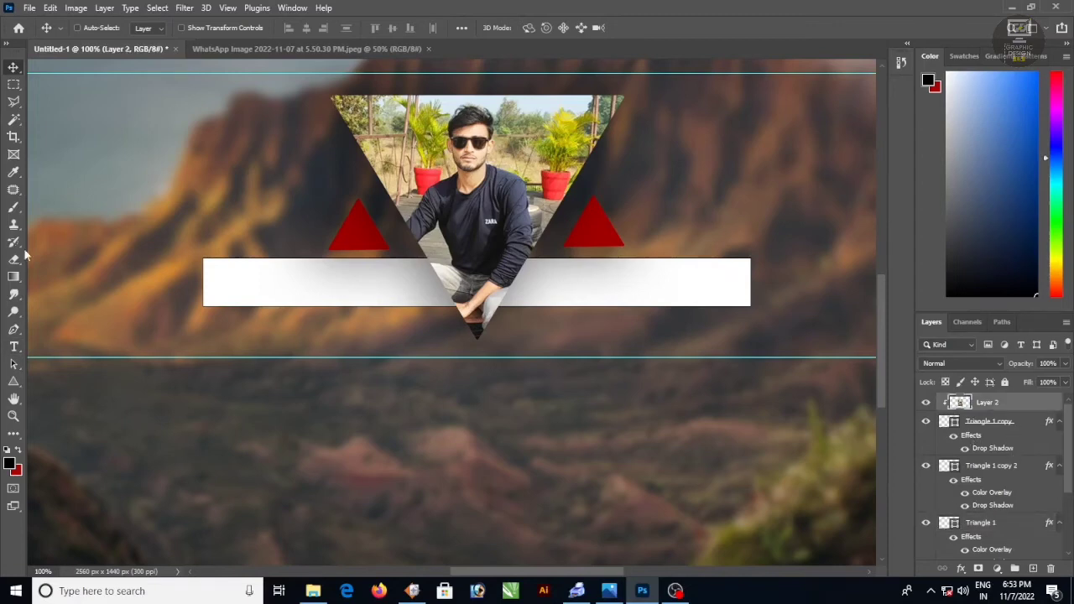
{"action": "left_click", "coordinate": [251, 285]}
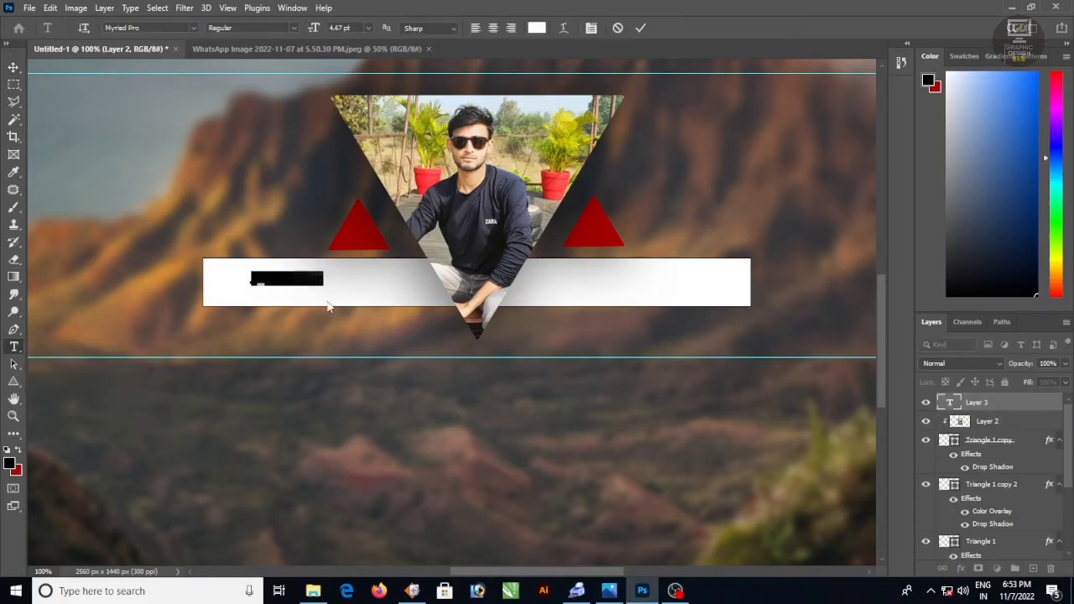
{"action": "key", "text": "BackSpace"}
{"action": "type", "text": "G"}
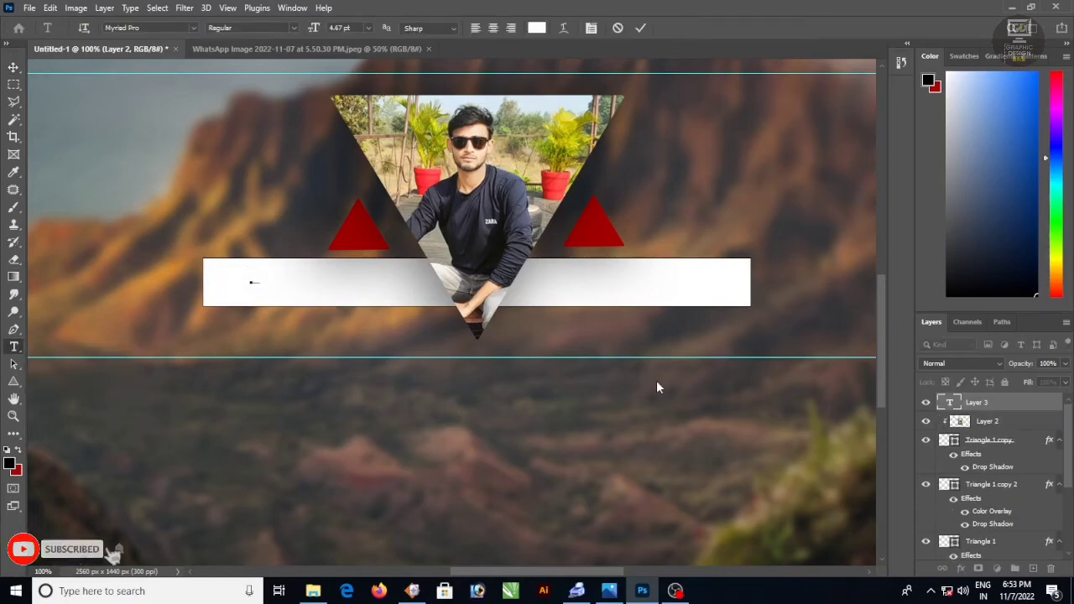
{"action": "type", "text": "raphi"}
{"action": "left_click", "coordinate": [14, 67]}
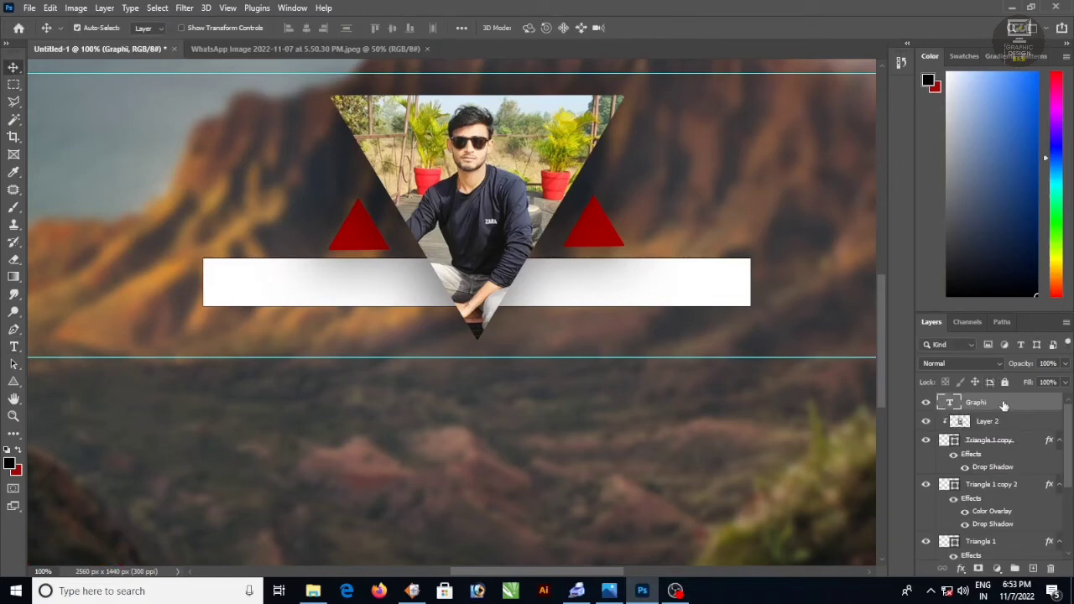
Step: Enlarge the "Graphi" text to about 290% and move it up so it rests on the white bar's upper edge
{"action": "key", "text": "ctrl+t"}
{"action": "left_click_drag", "start_coordinate": [289, 287], "coordinate": [335, 251]}
{"action": "left_click_drag", "start_coordinate": [324, 262], "coordinate": [327, 245]}
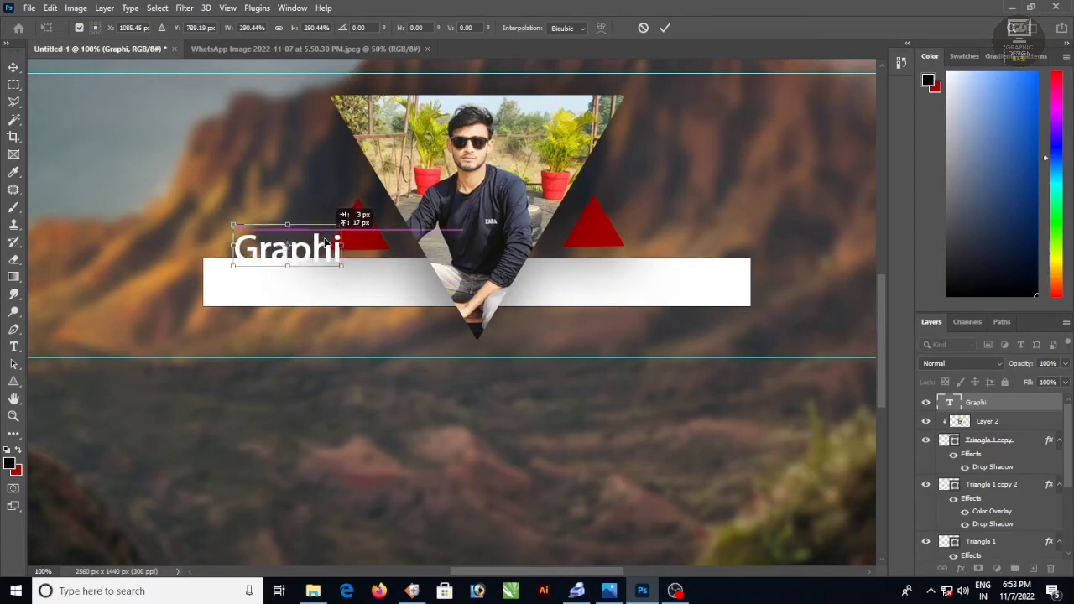
{"action": "key", "text": "Return"}
Step: Change the wording of the text layer to "GRAPHIC DESIGN LS"
{"action": "left_click", "coordinate": [13, 346]}
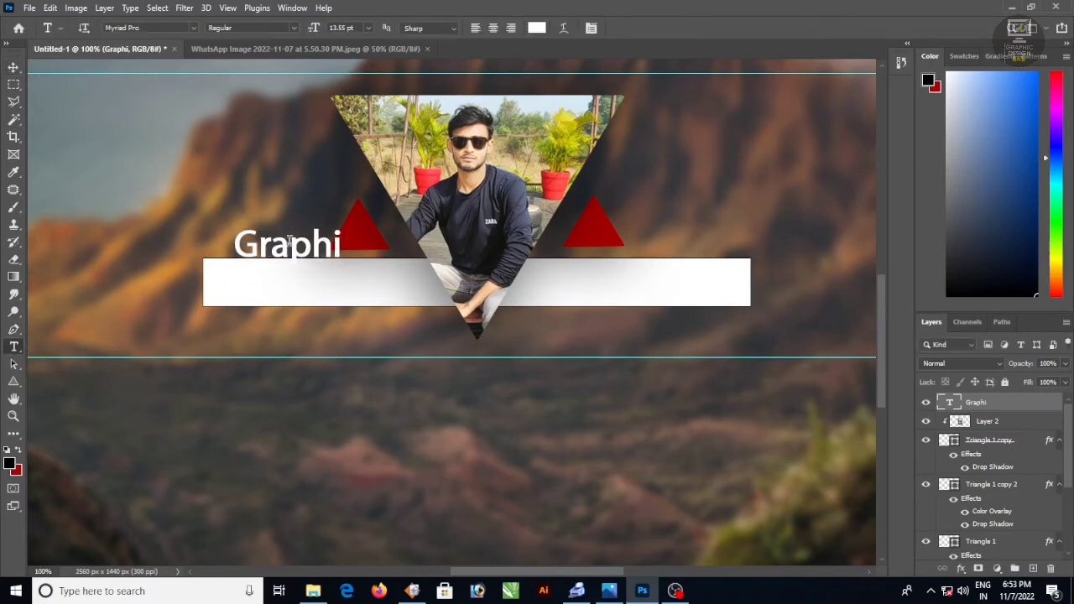
{"action": "double_click", "coordinate": [287, 243]}
{"action": "type", "text": "GRAPHI"}
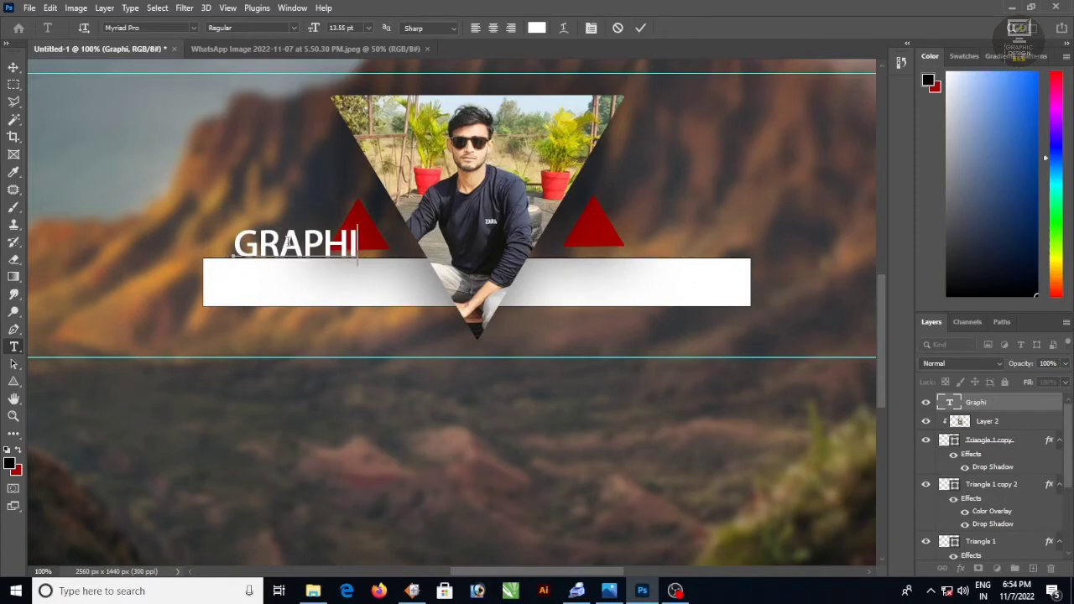
{"action": "type", "text": "C DESI"}
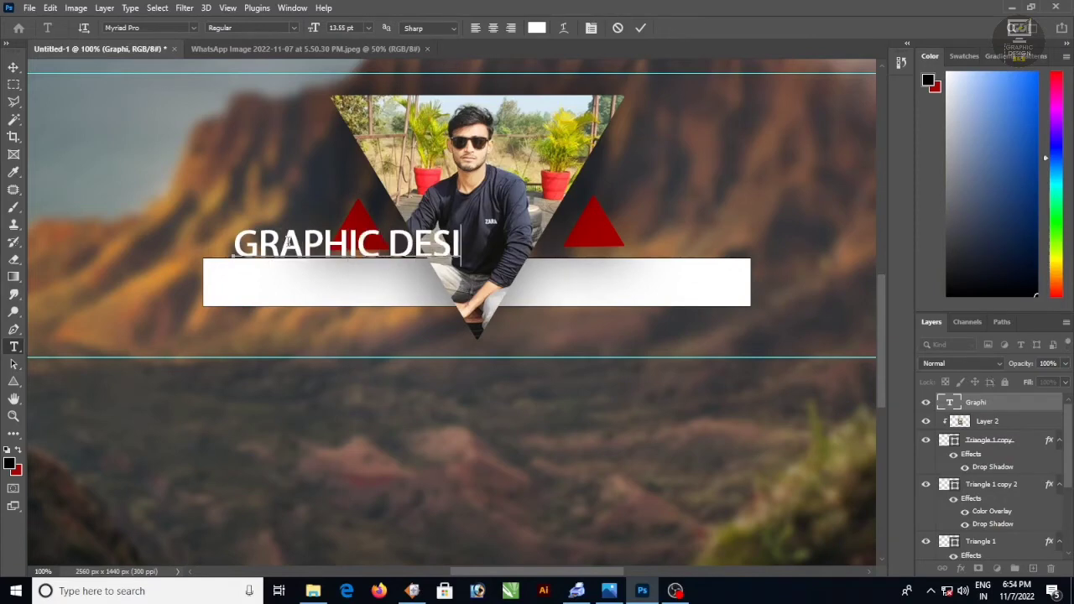
{"action": "type", "text": "GN LS"}
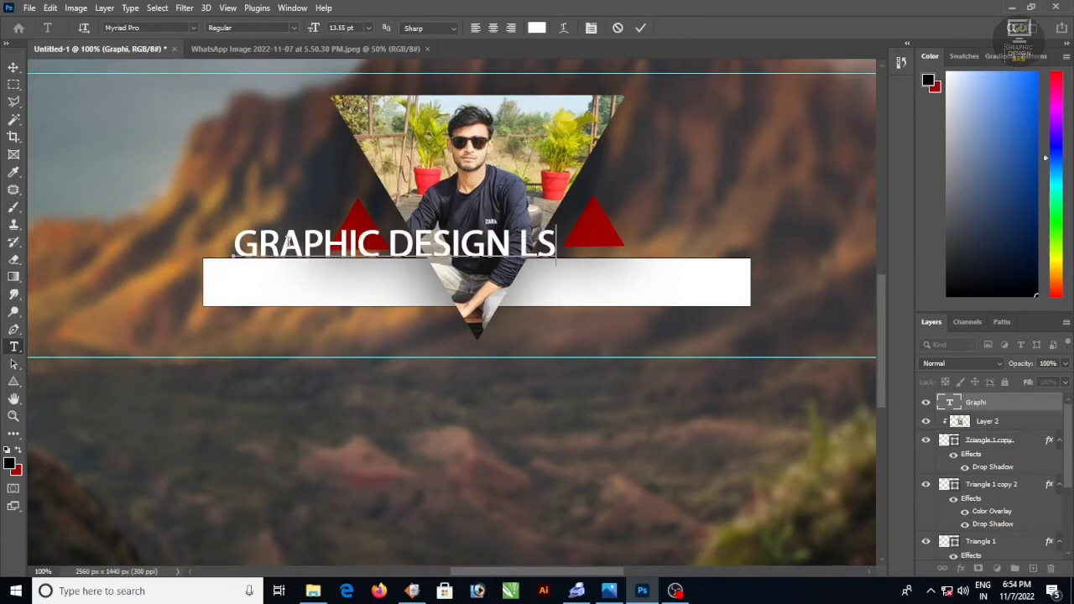
{"action": "left_click", "coordinate": [14, 68]}
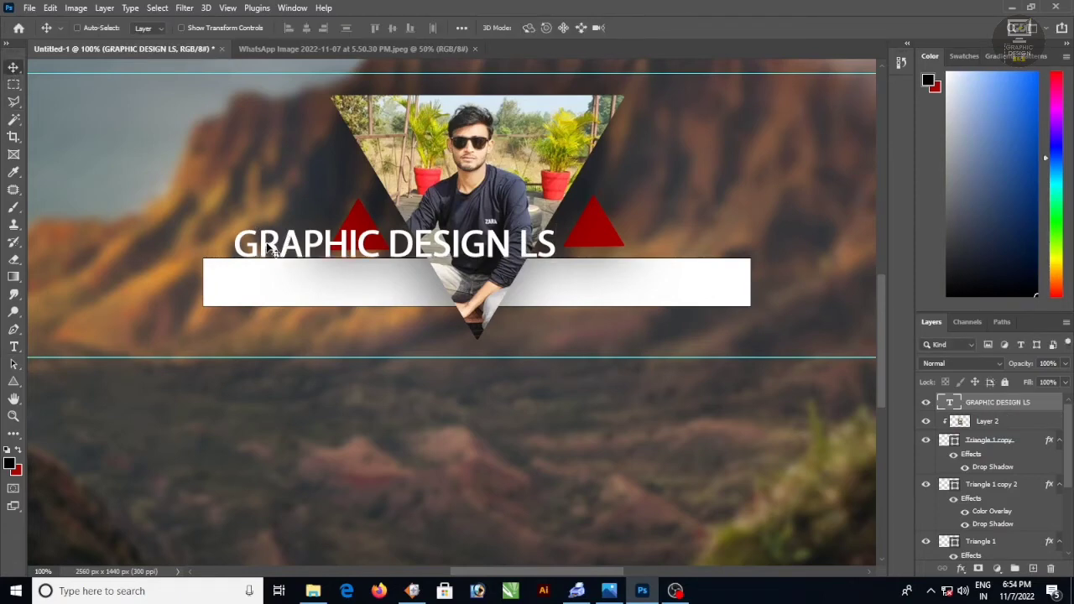
Step: Move the GRAPHIC DESIGN LS text onto the bar right of the portrait and set its color to black
{"action": "left_click_drag", "start_coordinate": [269, 240], "coordinate": [591, 250]}
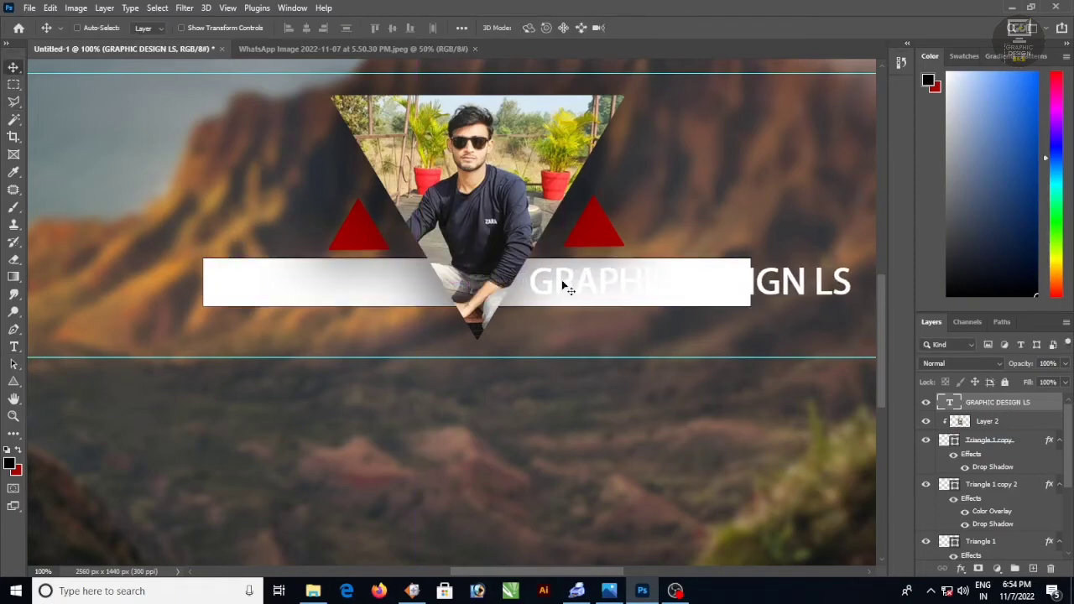
{"action": "left_click", "coordinate": [14, 346]}
{"action": "left_click", "coordinate": [534, 27]}
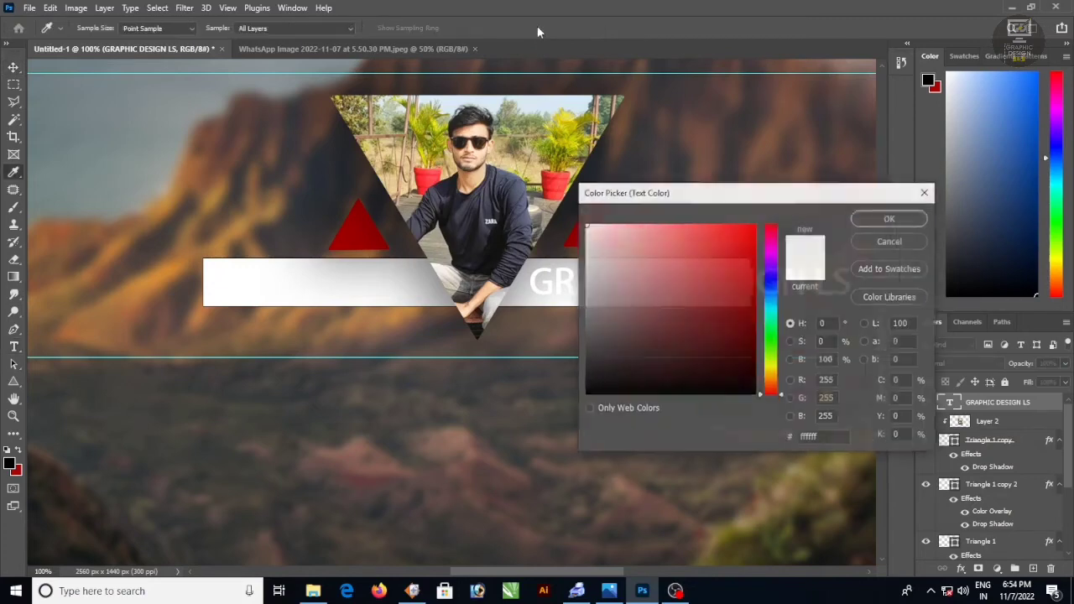
{"action": "left_click", "coordinate": [770, 344]}
{"action": "left_click_drag", "start_coordinate": [771, 351], "coordinate": [770, 360]}
{"action": "left_click", "coordinate": [752, 390]}
{"action": "left_click", "coordinate": [879, 219]}
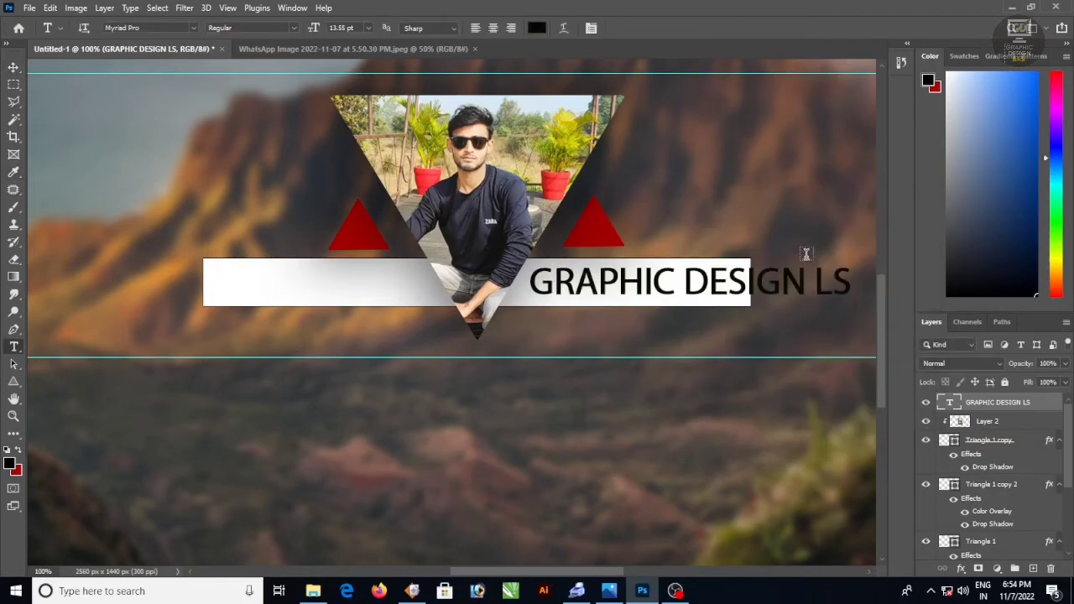
Step: Scale down the GRAPHIC DESIGN LS text so it fits inside the white bar right of the portrait
{"action": "key", "text": "v"}
{"action": "left_click_drag", "start_coordinate": [710, 290], "coordinate": [707, 296]}
{"action": "key", "text": "ctrl+t"}
{"action": "left_click_drag", "start_coordinate": [849, 262], "coordinate": [703, 286]}
{"action": "key", "text": "Return"}
Step: Open the Facebook and Instagram icons image, the Adobe_Photoshop_Express_logo.svg file and the website globe icon from the banner folder
{"action": "scroll", "coordinate": [703, 286], "scroll_direction": "down", "scroll_amount": 1}
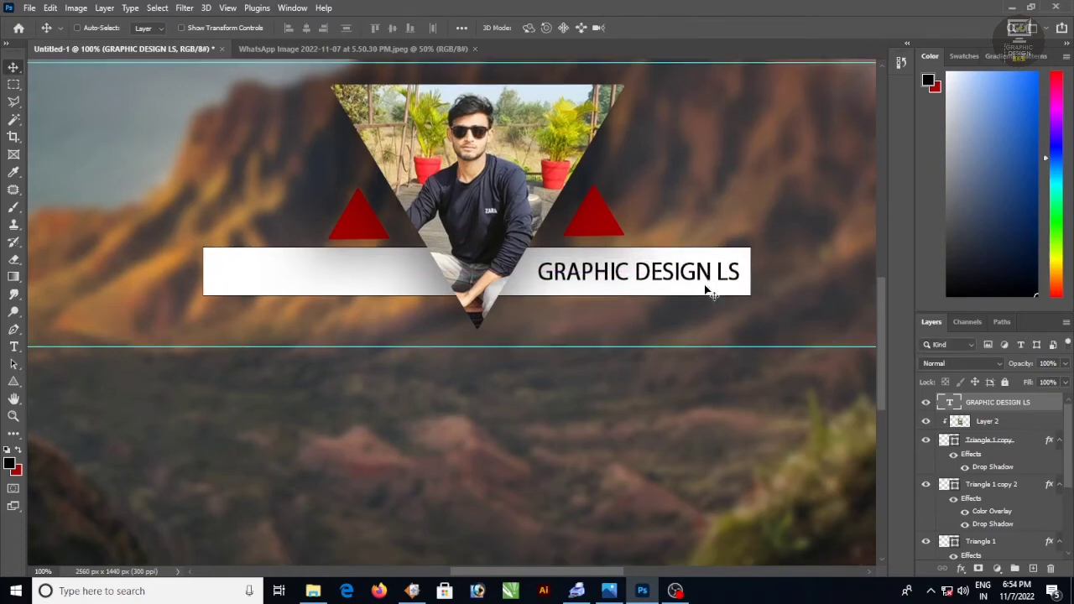
{"action": "scroll", "coordinate": [647, 316], "scroll_direction": "down", "scroll_amount": 1}
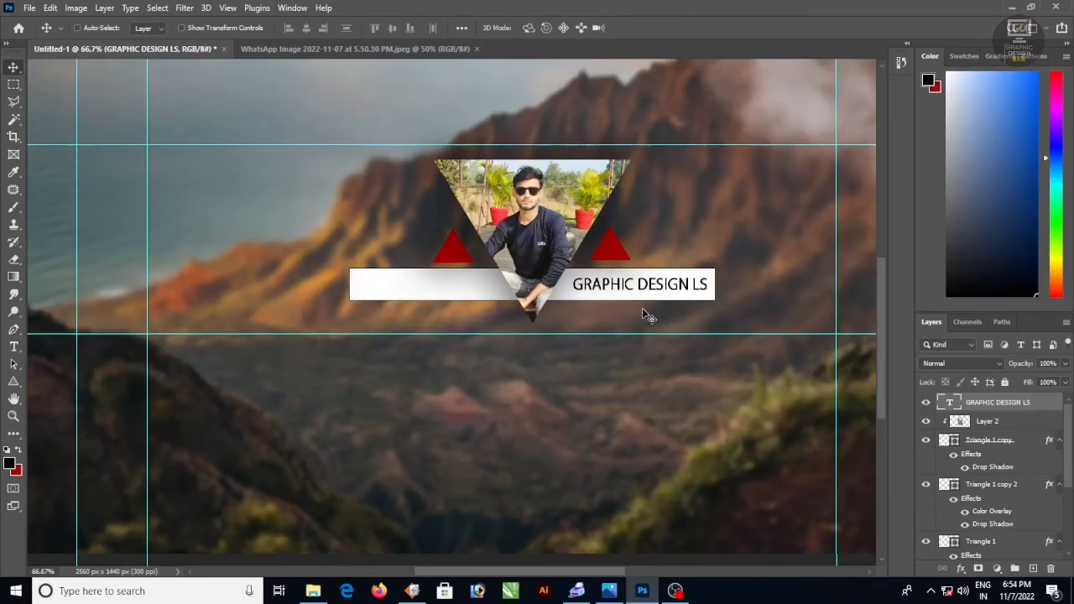
{"action": "scroll", "coordinate": [646, 316], "scroll_direction": "up", "scroll_amount": 1}
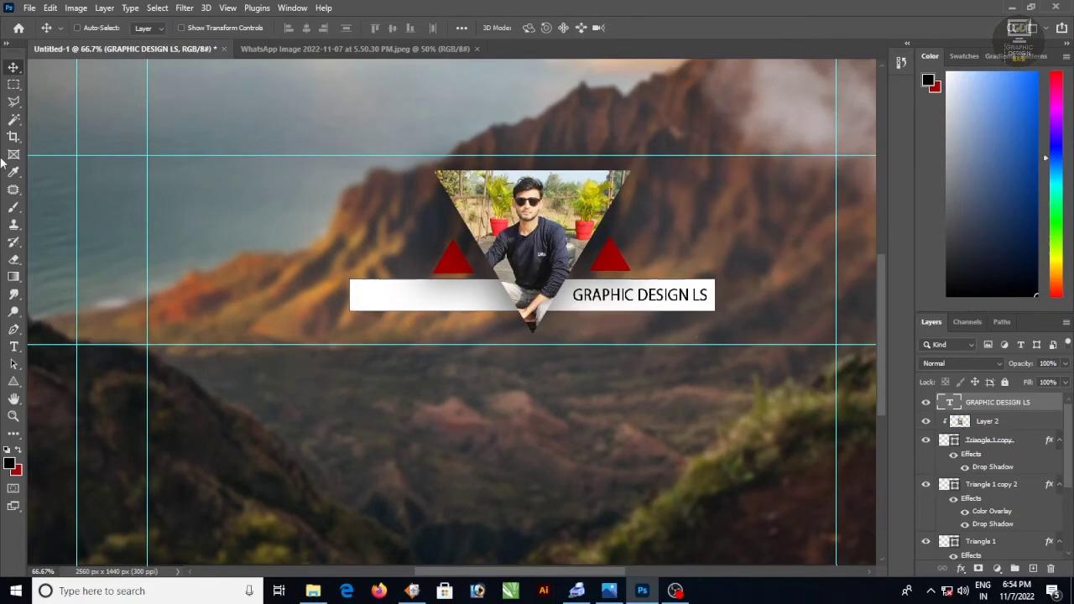
{"action": "left_click", "coordinate": [29, 8]}
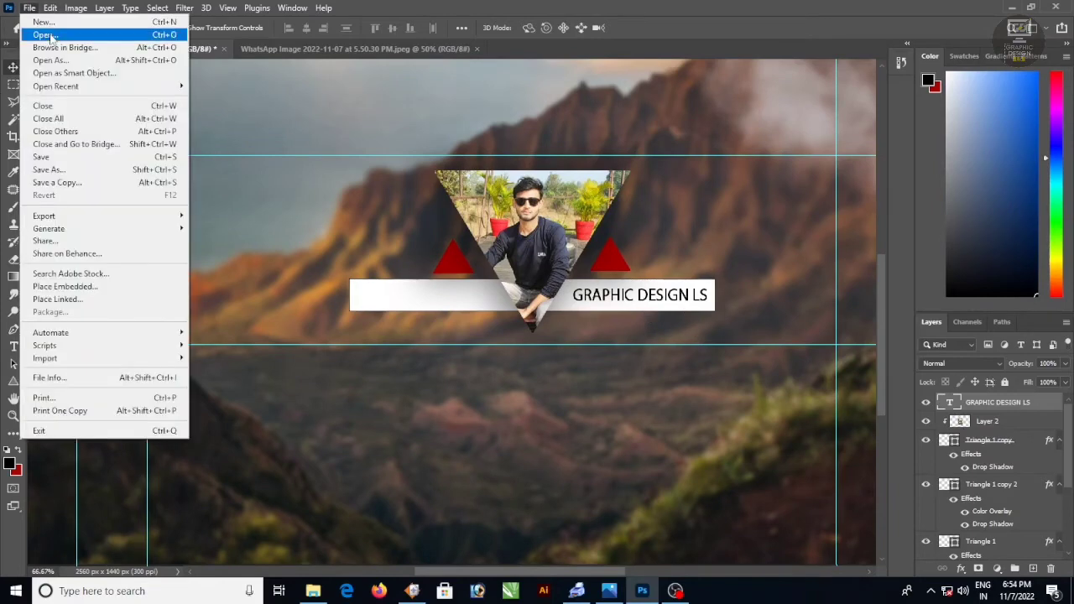
{"action": "left_click", "coordinate": [42, 35]}
{"action": "left_click", "coordinate": [157, 118]}
{"action": "left_click", "coordinate": [315, 117], "text": "ctrl"}
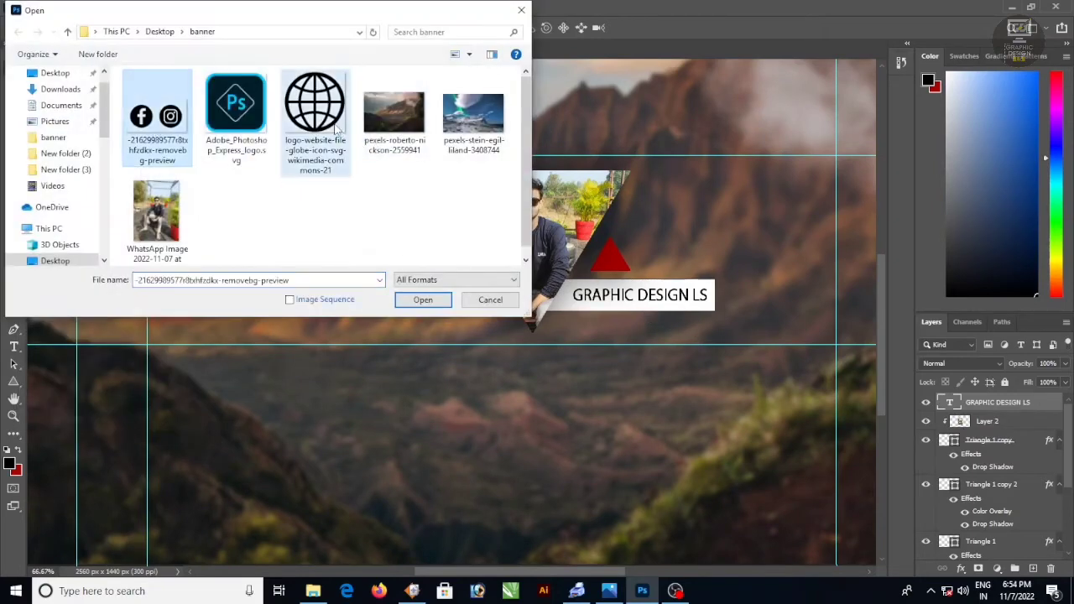
{"action": "left_click", "coordinate": [265, 124], "text": "ctrl"}
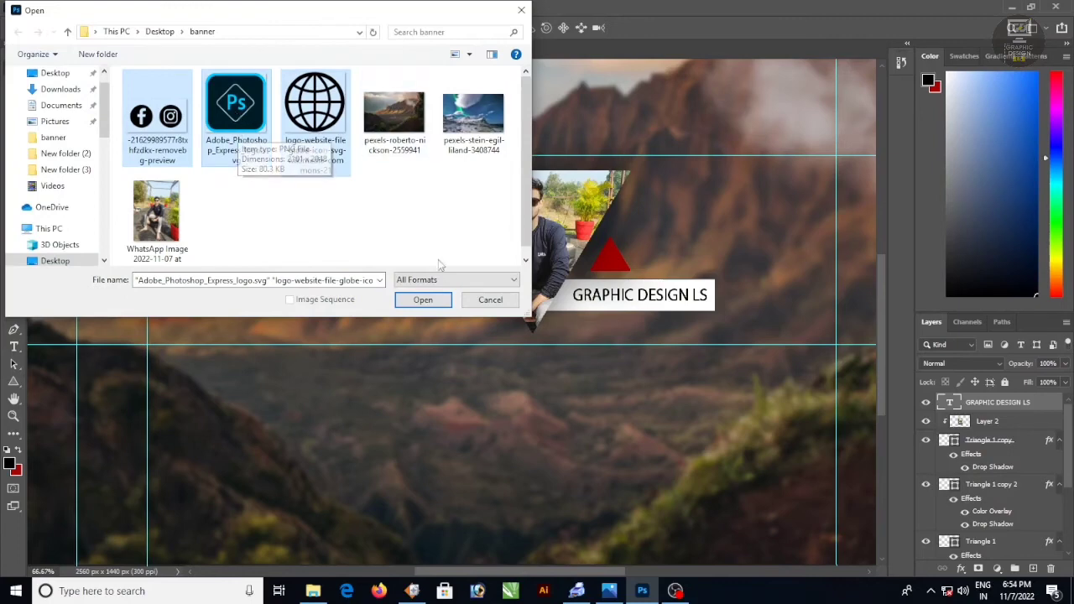
{"action": "left_click", "coordinate": [323, 126]}
{"action": "left_click", "coordinate": [250, 126]}
{"action": "left_click", "coordinate": [173, 124]}
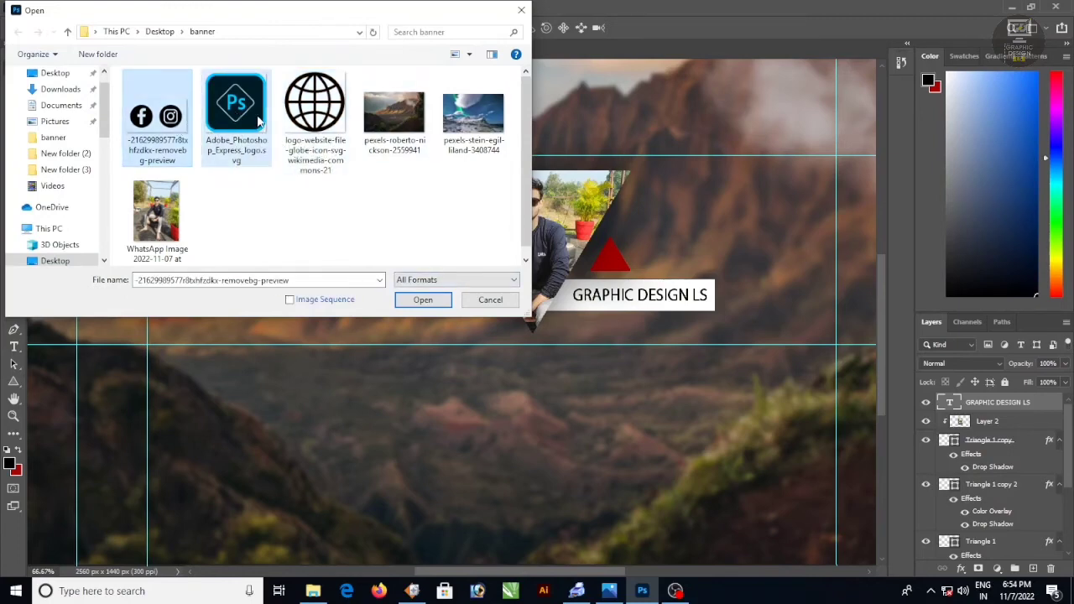
{"action": "left_click", "coordinate": [258, 121], "text": "ctrl"}
{"action": "left_click", "coordinate": [318, 123], "text": "ctrl"}
{"action": "left_click", "coordinate": [423, 300]}
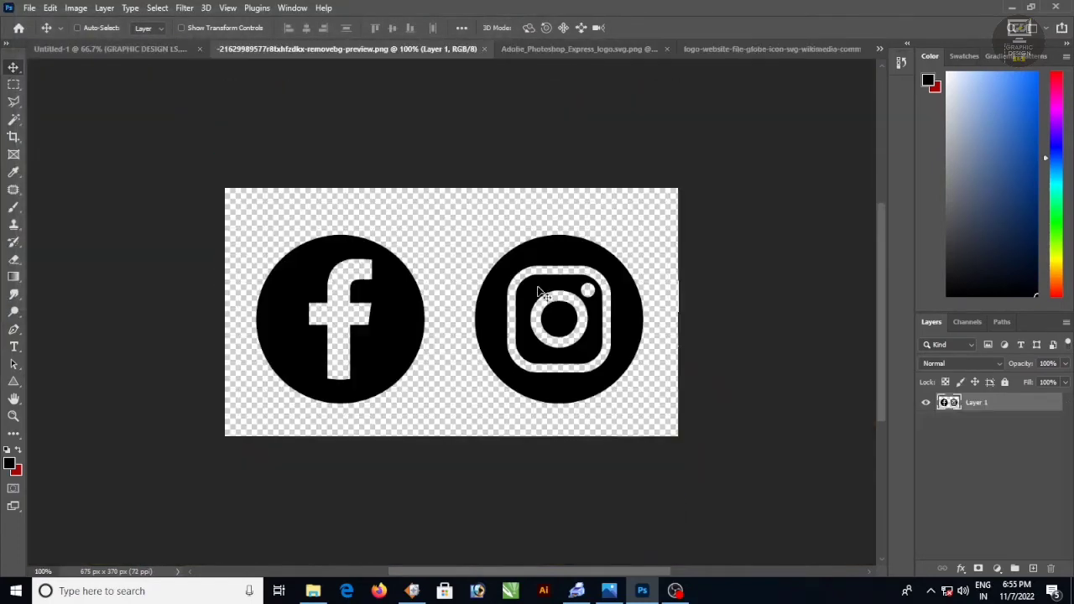
Step: Bring the Facebook and Instagram icons into the banner and shrink them into the lower-left corner of the guide area
{"action": "left_click_drag", "start_coordinate": [539, 290], "coordinate": [365, 232]}
{"action": "key", "text": "ctrl+t"}
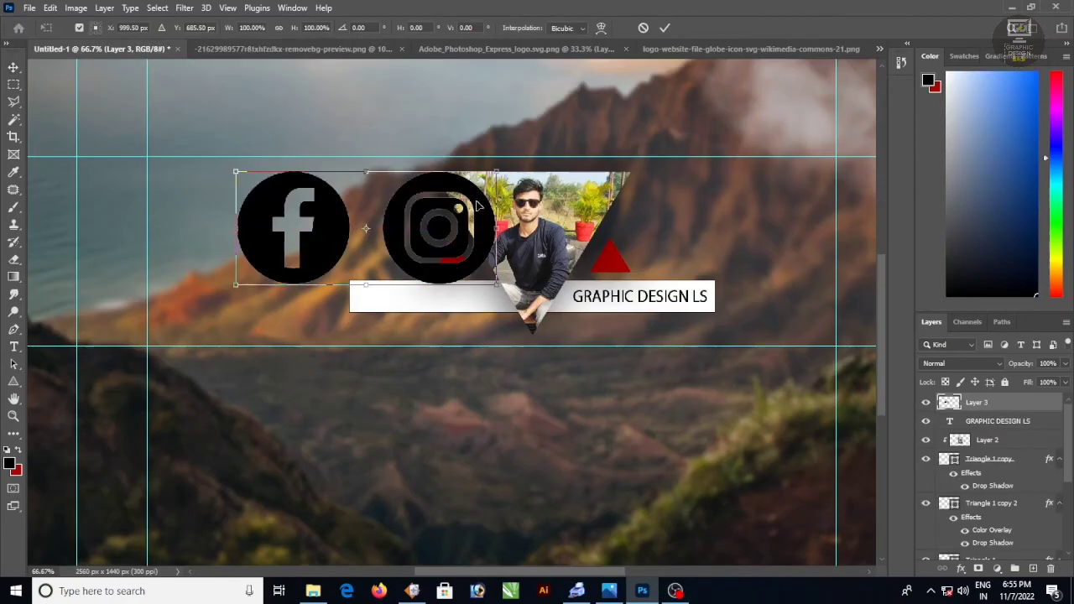
{"action": "left_click_drag", "start_coordinate": [499, 171], "coordinate": [210, 331]}
{"action": "key", "text": "Return"}
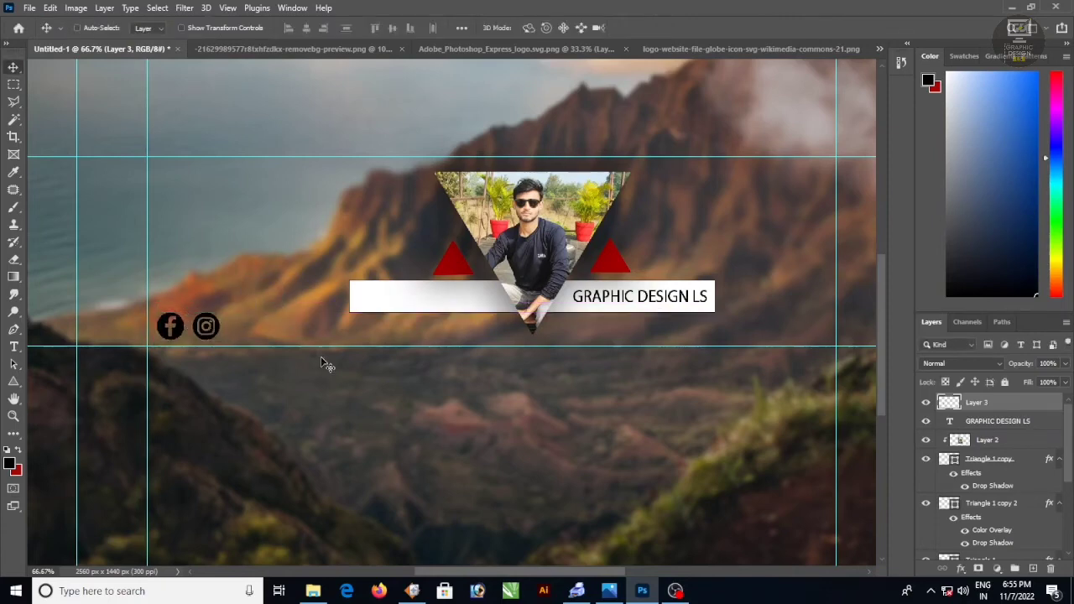
Step: Apply a white (ffffff) Color Overlay to the Facebook and Instagram icons layer
{"action": "double_click", "coordinate": [1010, 407]}
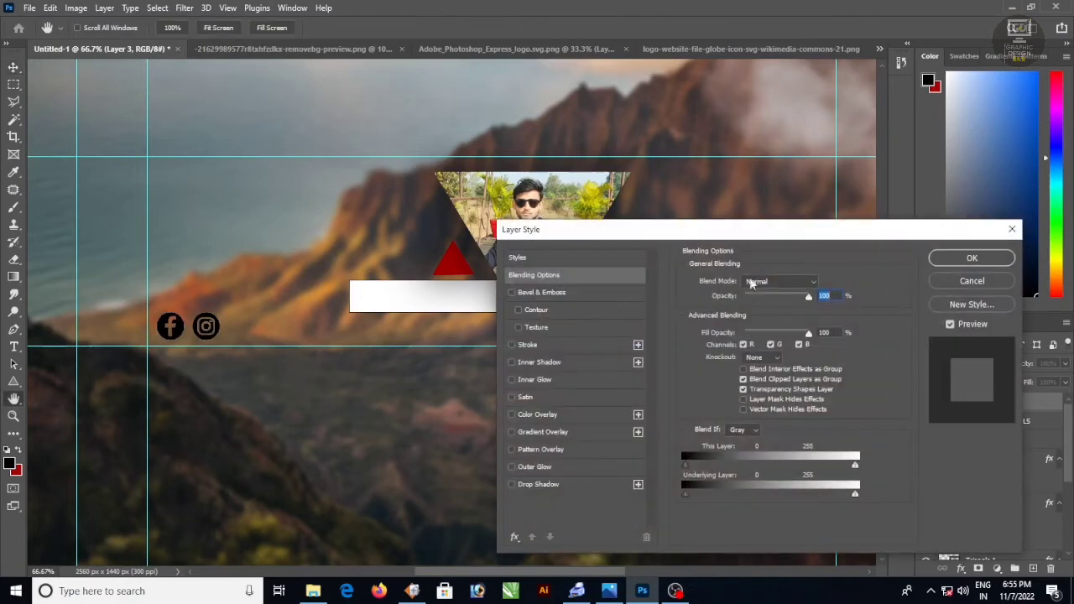
{"action": "left_click", "coordinate": [512, 414]}
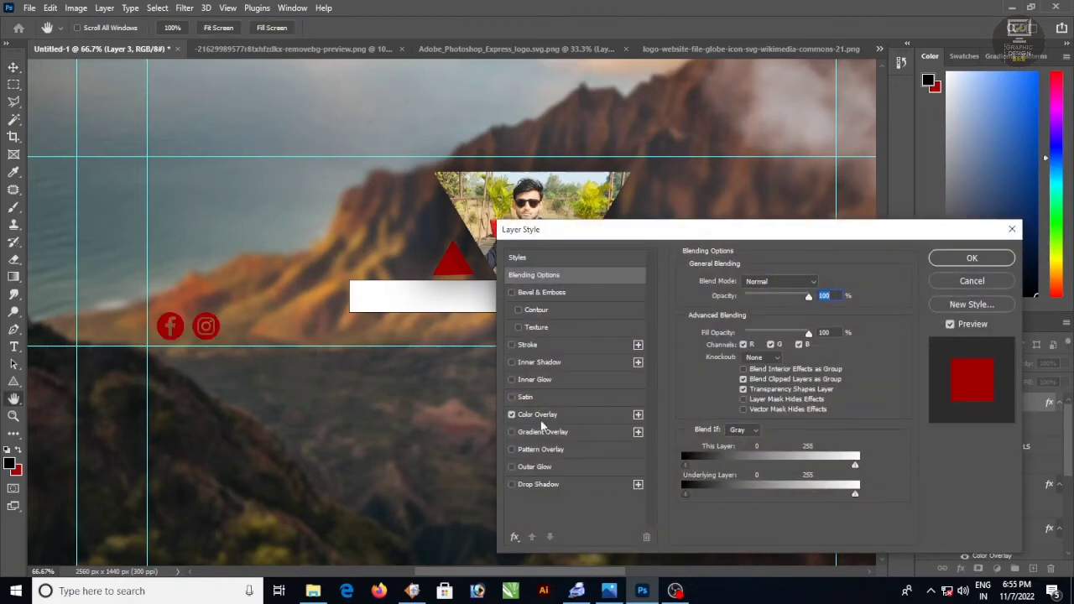
{"action": "left_click", "coordinate": [537, 415]}
{"action": "left_click", "coordinate": [822, 280]}
{"action": "type", "text": "ffffff"}
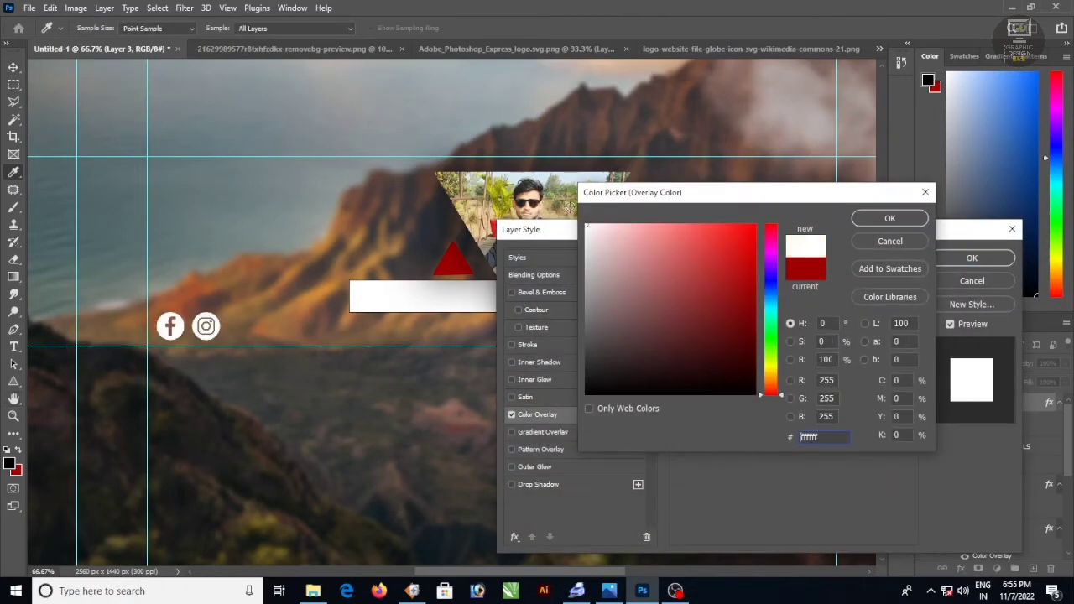
{"action": "left_click", "coordinate": [890, 218]}
{"action": "left_click", "coordinate": [972, 258]}
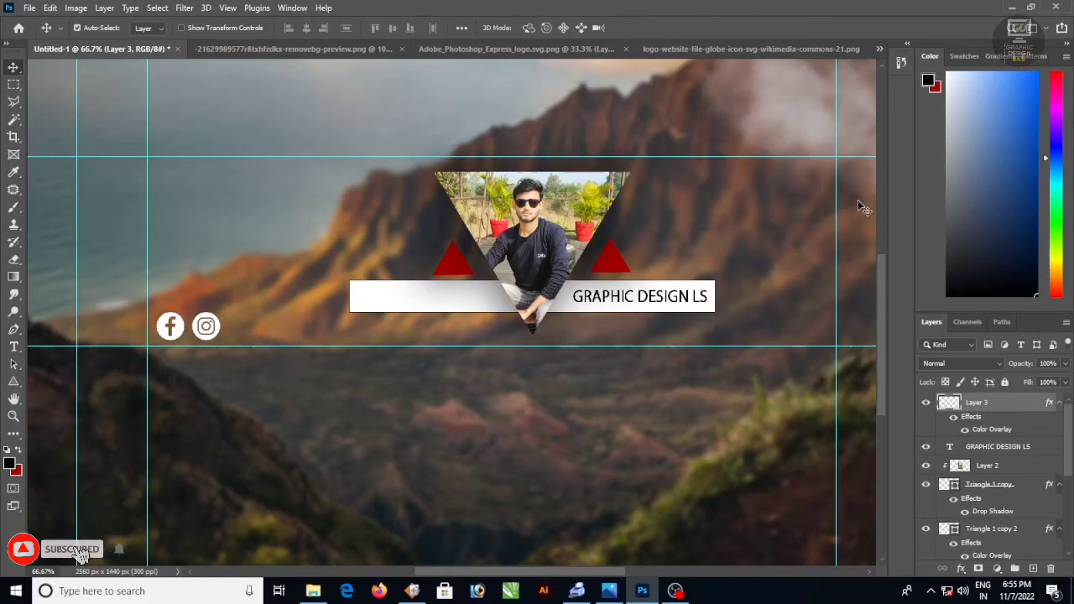
Step: Scale the Facebook and Instagram icons down slightly to about 126 × 56 px
{"action": "key", "text": "ctrl+t"}
{"action": "left_click_drag", "start_coordinate": [220, 312], "coordinate": [216, 316]}
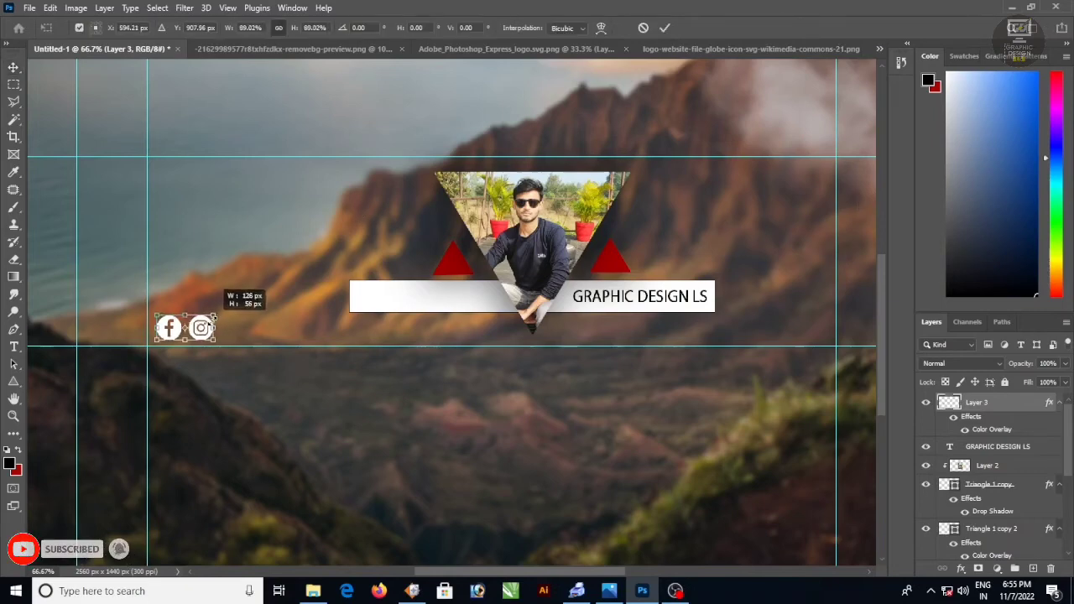
{"action": "key", "text": "Return"}
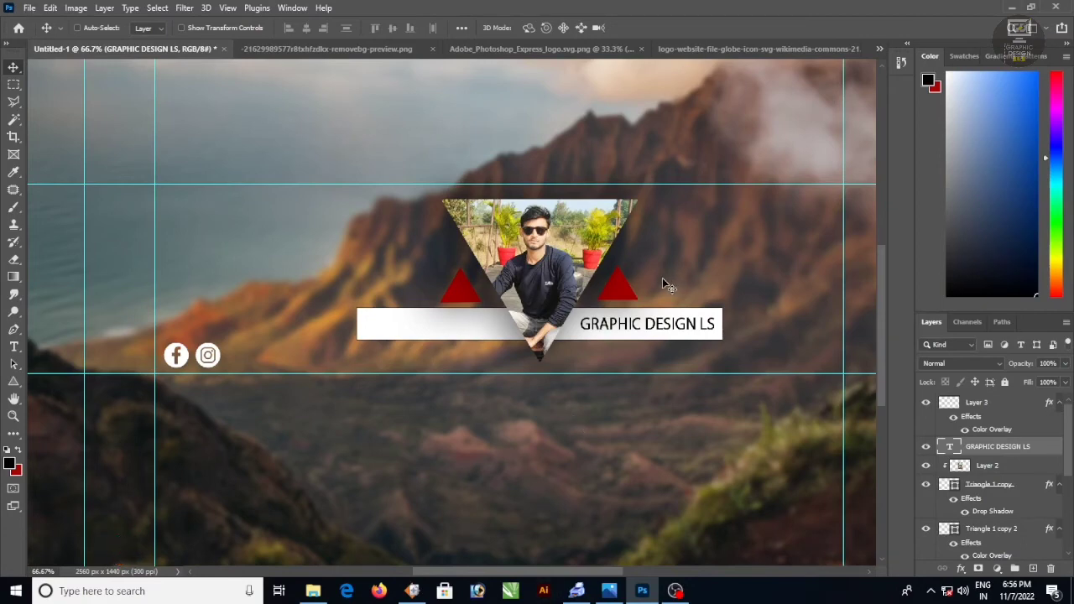
Step: Bring the website globe icon into the banner and shrink it to a tiny icon just below the white bar's left end
{"action": "left_click", "coordinate": [545, 48]}
{"action": "left_click", "coordinate": [722, 48]}
{"action": "left_click_drag", "start_coordinate": [504, 144], "coordinate": [570, 262]}
{"action": "key", "text": "ctrl+t"}
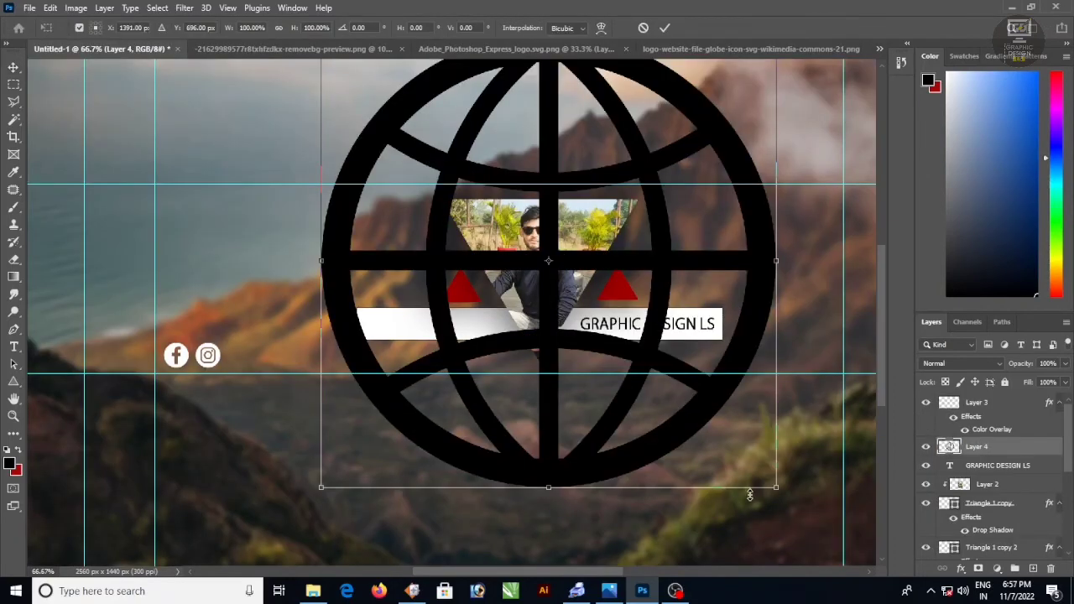
{"action": "left_click_drag", "start_coordinate": [773, 491], "coordinate": [375, 329]}
{"action": "left_click_drag", "start_coordinate": [393, 367], "coordinate": [372, 350]}
{"action": "key", "text": "Return"}
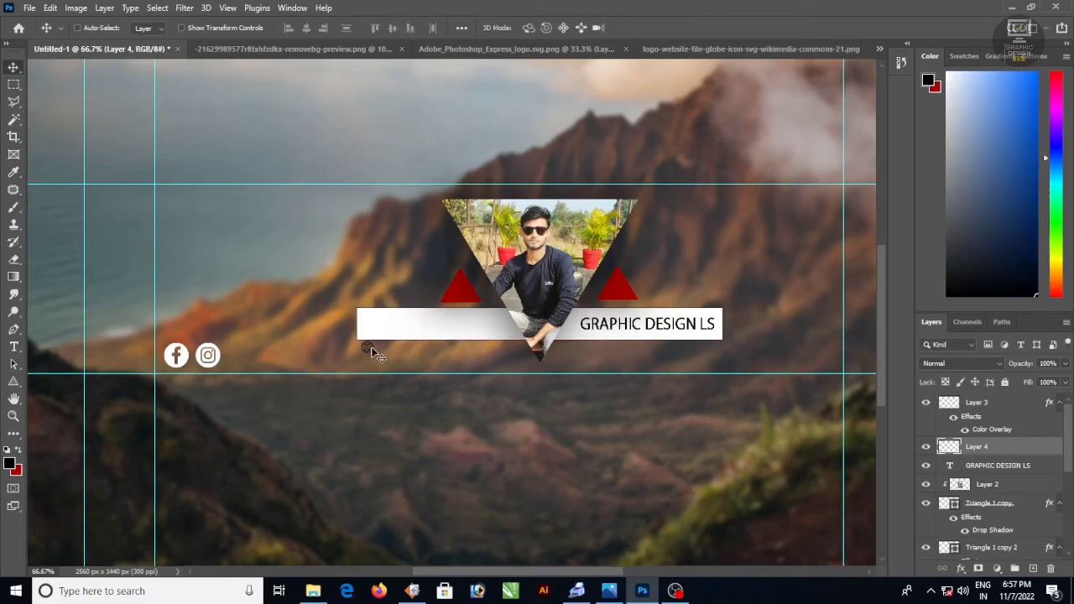
Step: Apply a white Color Overlay to the globe icon layer
{"action": "double_click", "coordinate": [1015, 446]}
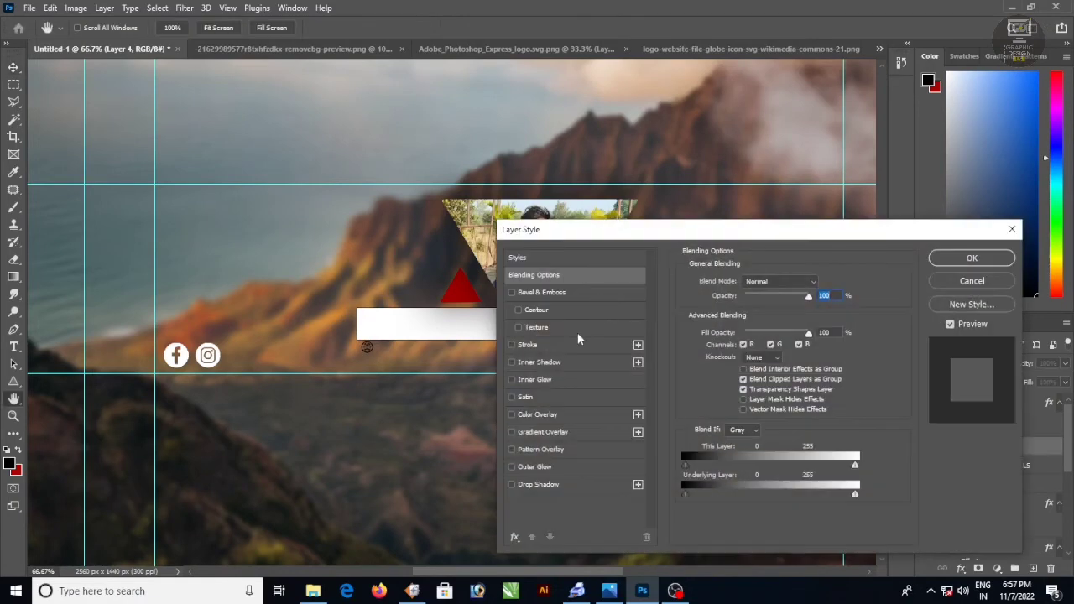
{"action": "left_click", "coordinate": [512, 415]}
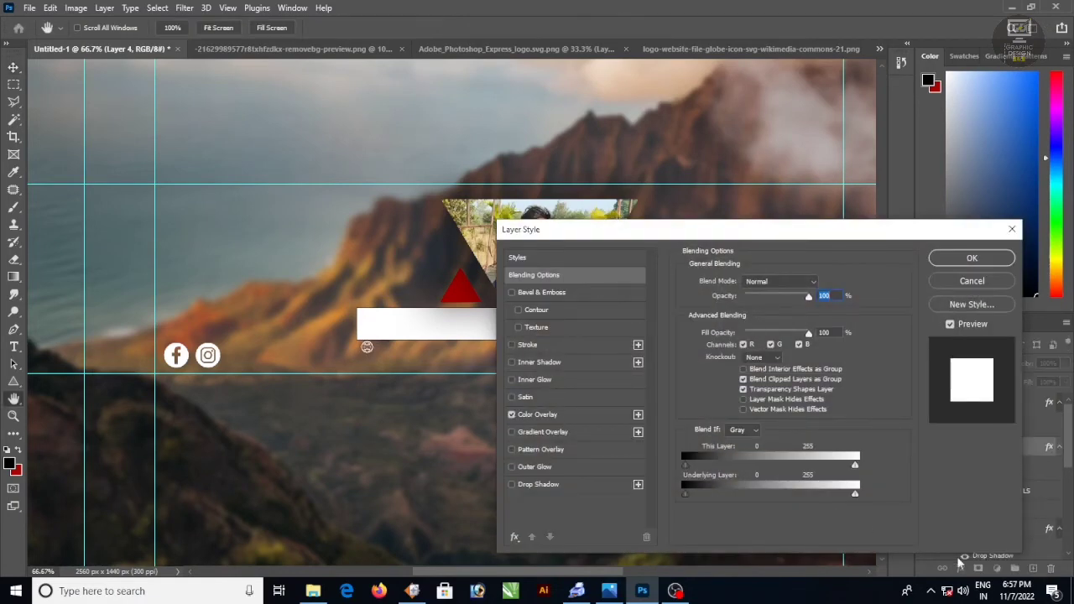
{"action": "left_click", "coordinate": [972, 259]}
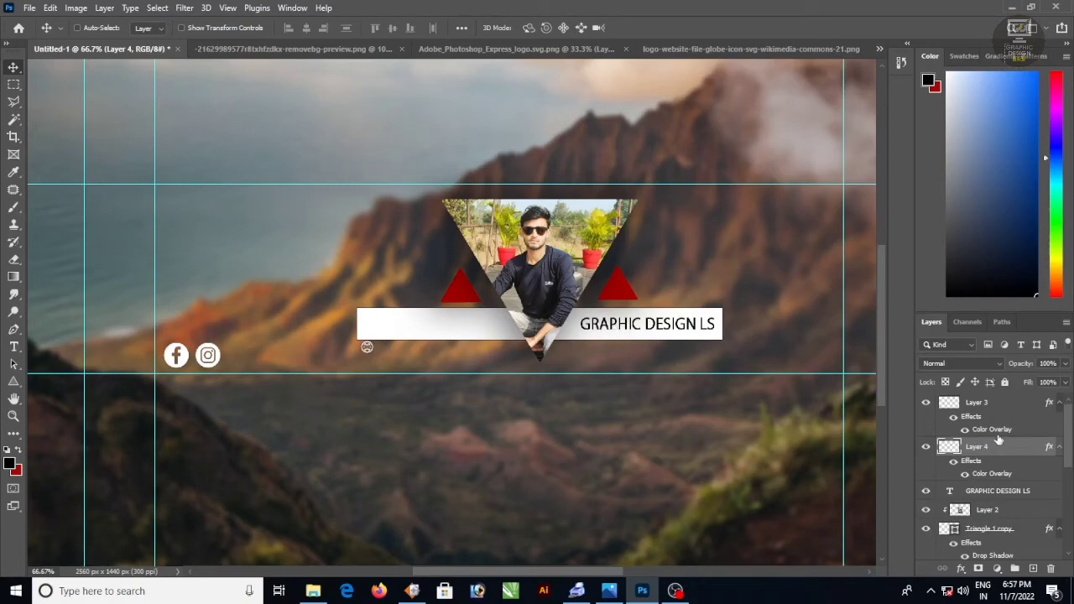
Step: Duplicate the GRAPHIC DESIGN LS text next to the globe icon and change the copy to Graphicdesignls.blogspot.com
{"action": "left_click", "coordinate": [994, 495]}
{"action": "left_click_drag", "start_coordinate": [661, 328], "coordinate": [456, 354]}
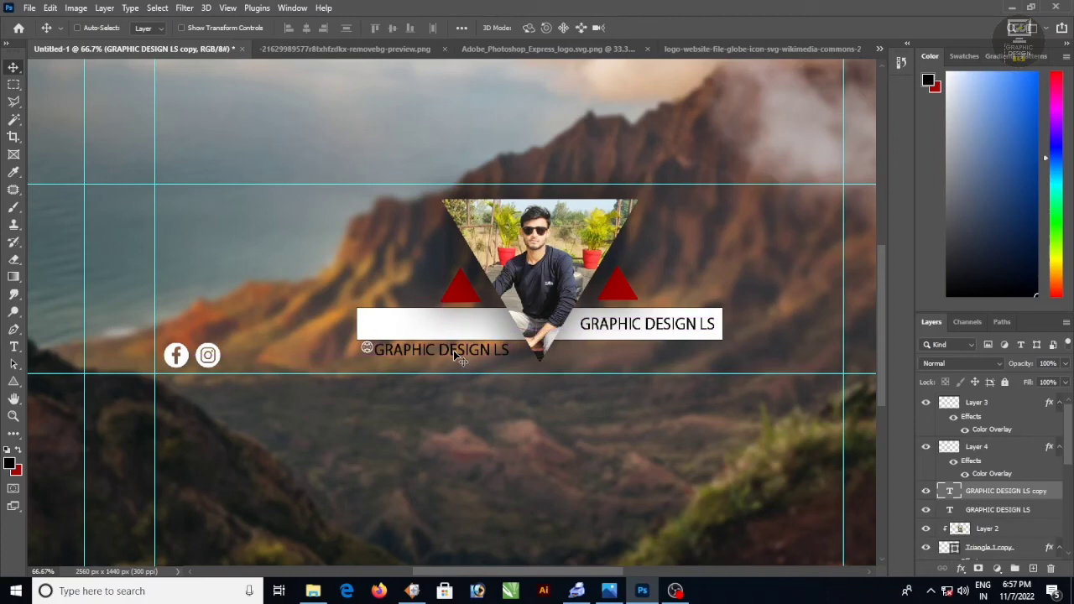
{"action": "left_click", "coordinate": [14, 347]}
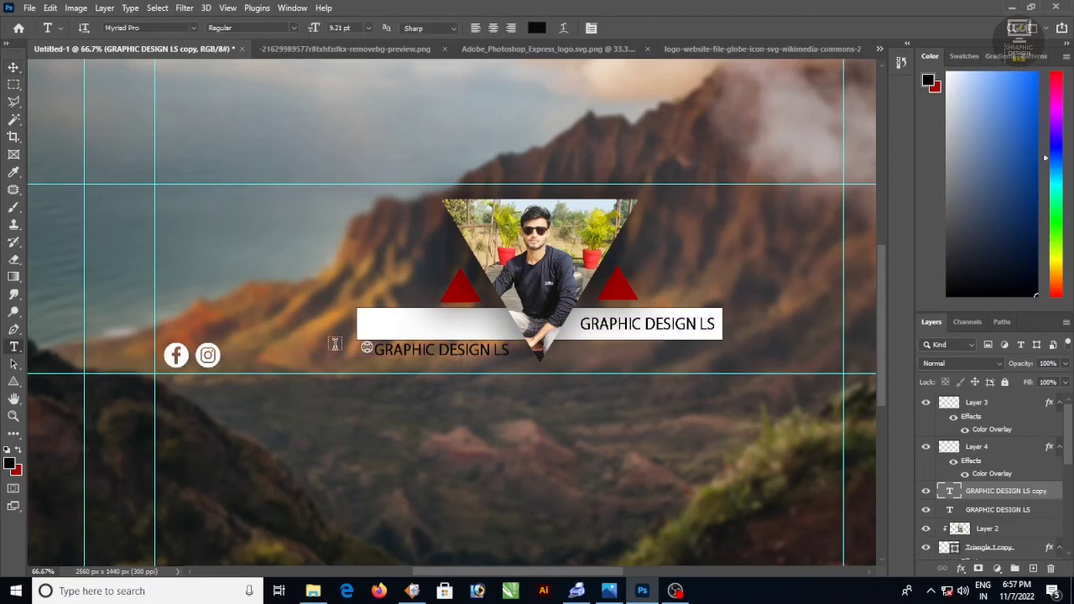
{"action": "triple_click", "coordinate": [384, 354]}
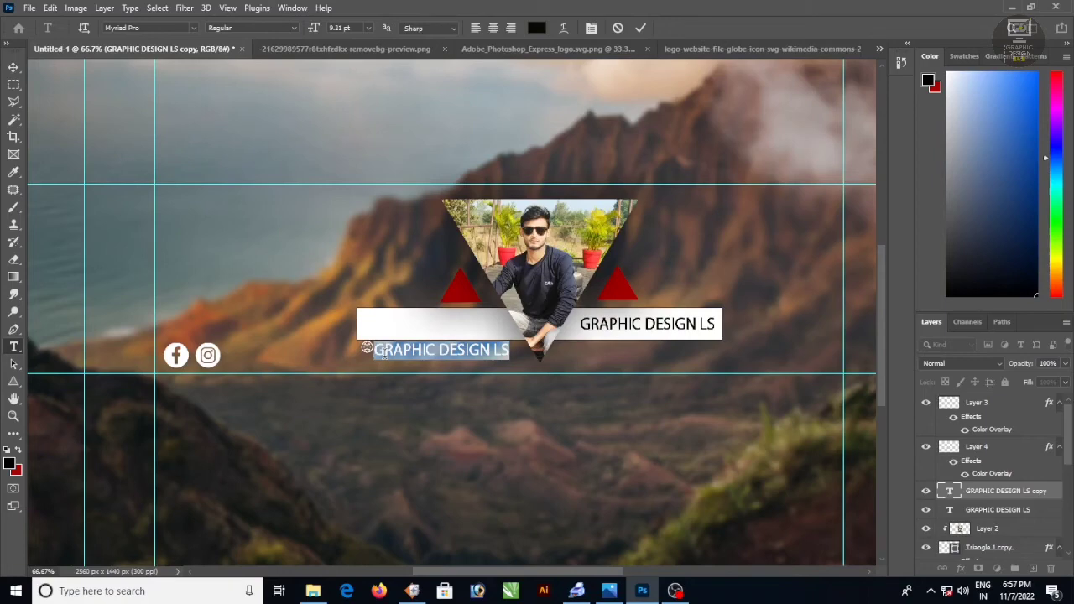
{"action": "type", "text": "Graphicdesignls.blogspot.com"}
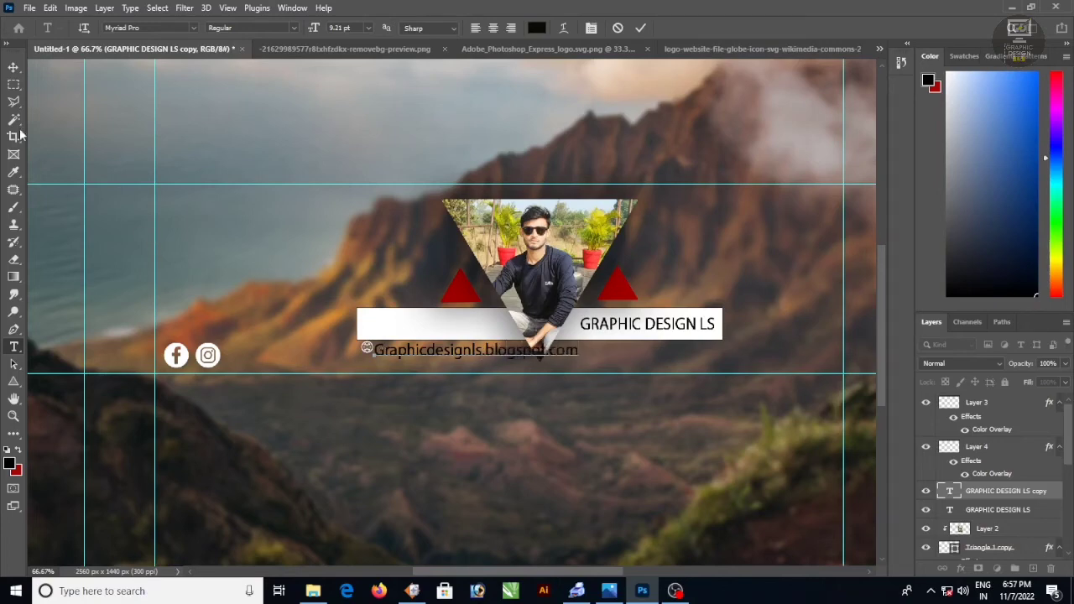
{"action": "left_click", "coordinate": [13, 67]}
Step: Set the color of the Graphicdesignls.blogspot.com text to white (ffffff)
{"action": "left_click", "coordinate": [14, 346]}
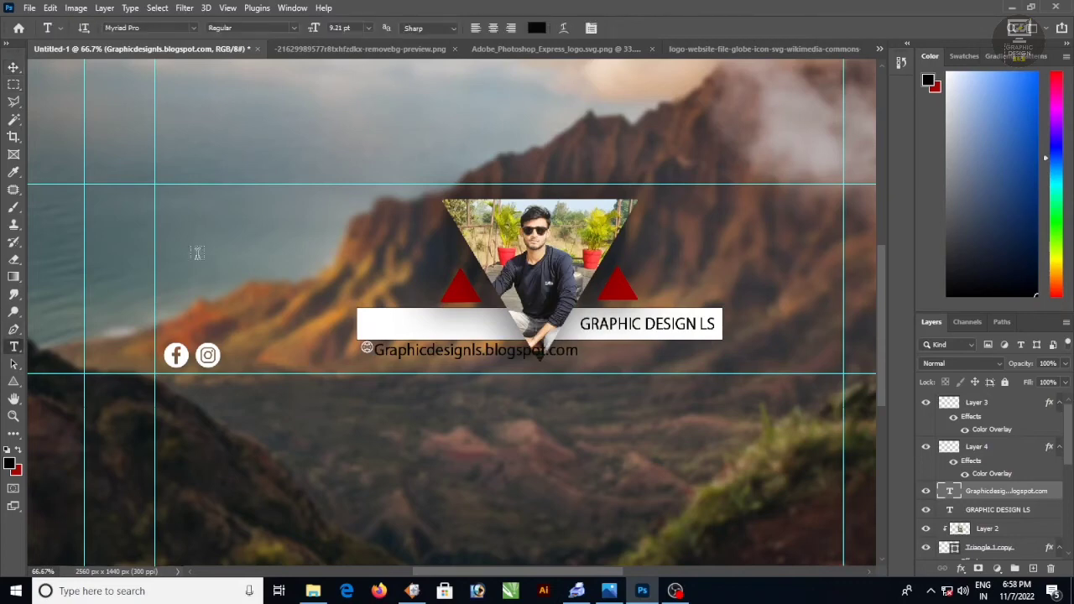
{"action": "left_click", "coordinate": [536, 28]}
{"action": "type", "text": "ffffff"}
{"action": "left_click", "coordinate": [890, 218]}
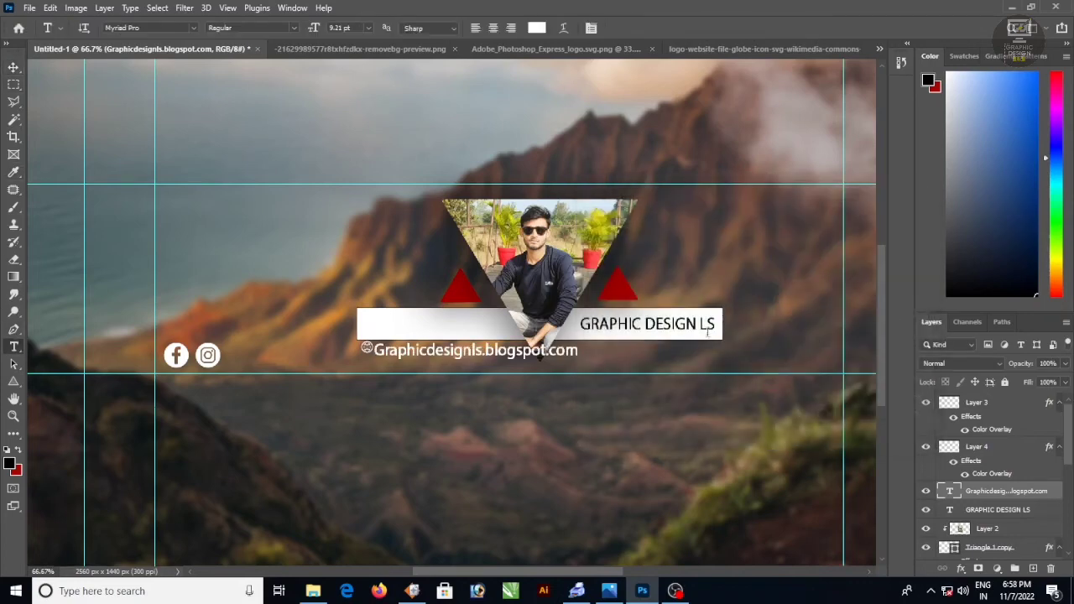
Step: Scale the website address text down to about 57% and align it beside the globe icon under the white bar
{"action": "key", "text": "v"}
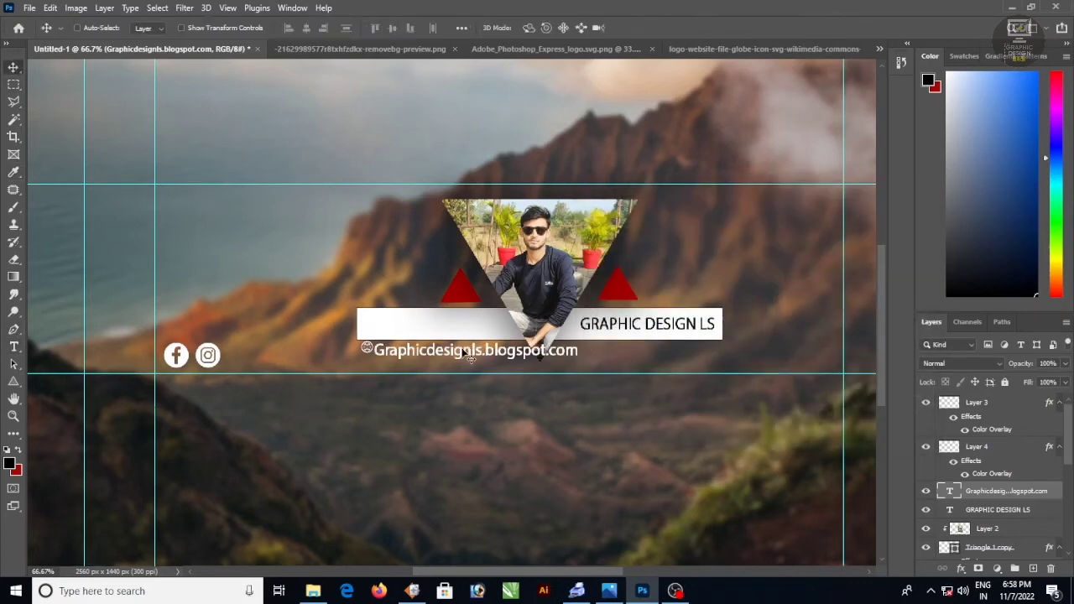
{"action": "key", "text": "ctrl+t"}
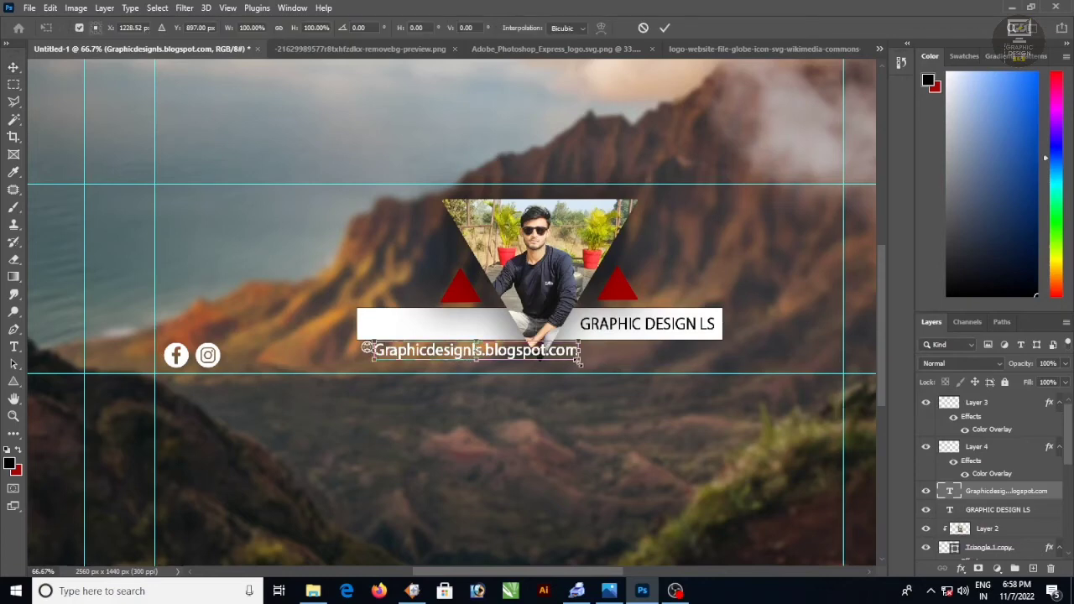
{"action": "left_click_drag", "start_coordinate": [579, 362], "coordinate": [391, 351]}
{"action": "scroll", "coordinate": [401, 347], "scroll_direction": "up", "scroll_amount": 2}
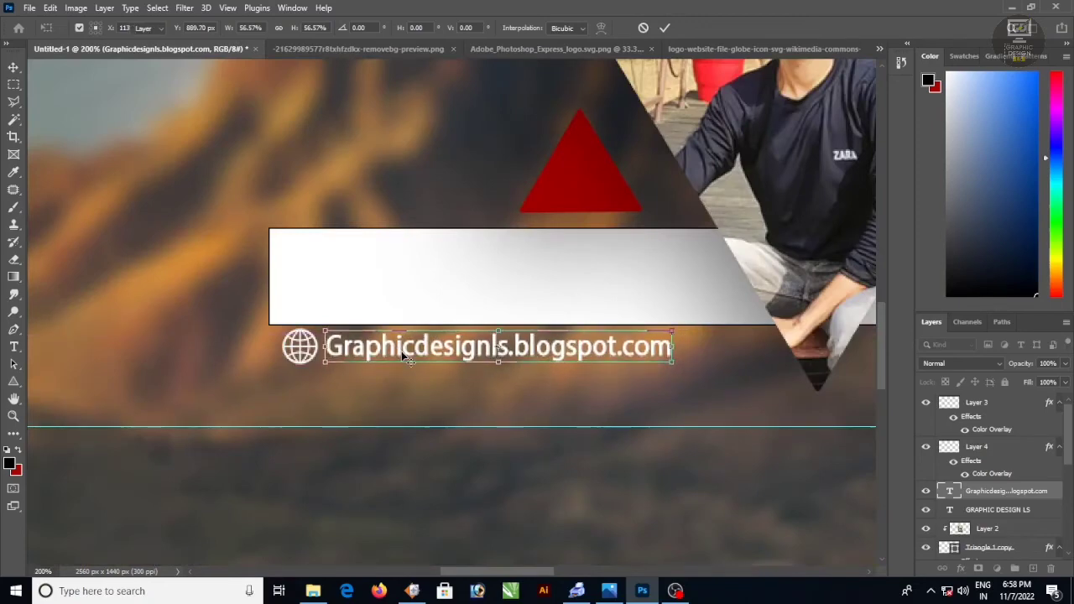
{"action": "key", "text": "Return"}
Step: Duplicate the GRAPHIC DESIGN LS text below the white bar's right end and change the copy to SUBSCRIBE
{"action": "scroll", "coordinate": [489, 398], "scroll_direction": "down", "scroll_amount": 3}
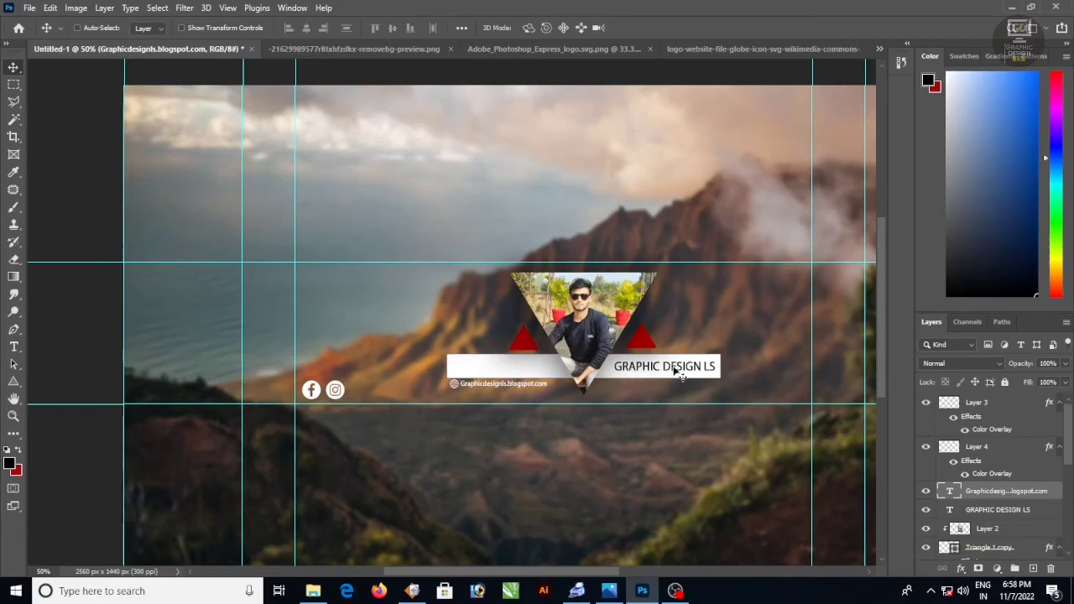
{"action": "left_click", "coordinate": [994, 515]}
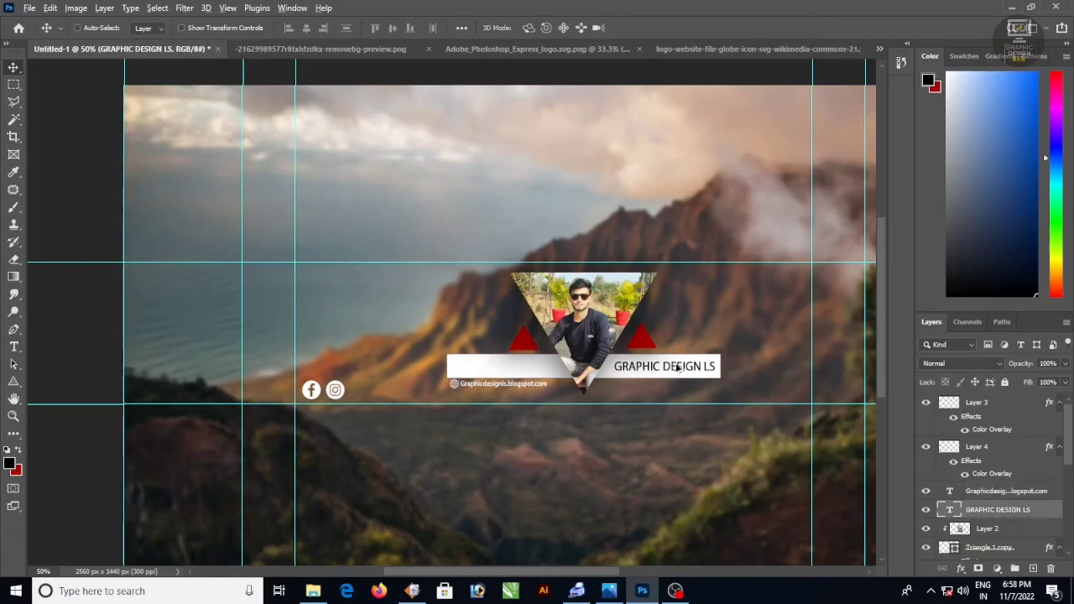
{"action": "left_click_drag", "start_coordinate": [674, 371], "coordinate": [752, 386]}
{"action": "double_click", "coordinate": [752, 386]}
{"action": "type", "text": "SUBSCRIBE"}
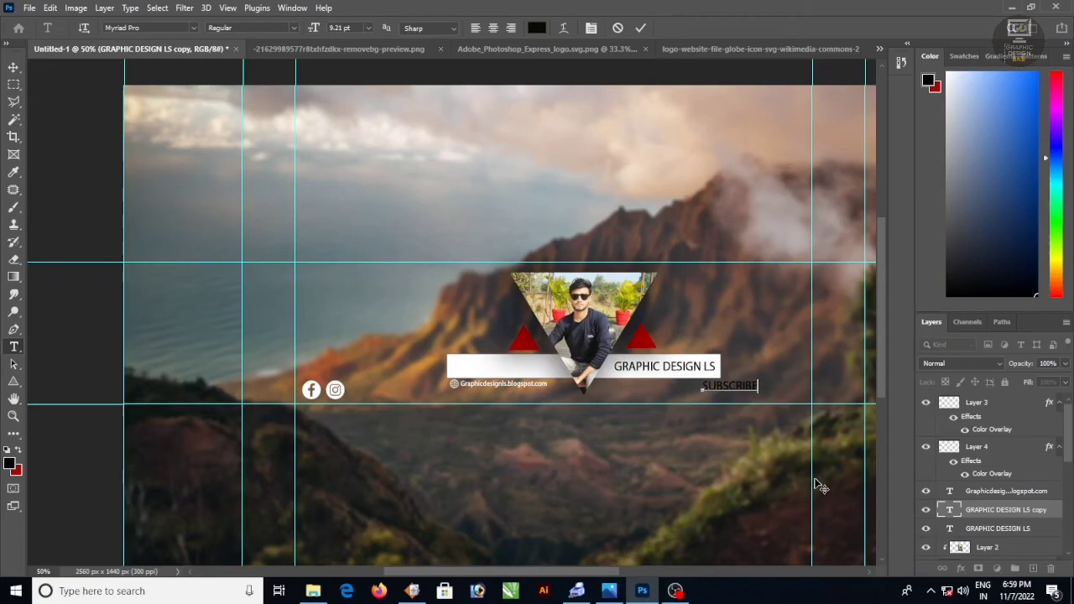
{"action": "left_click", "coordinate": [13, 68]}
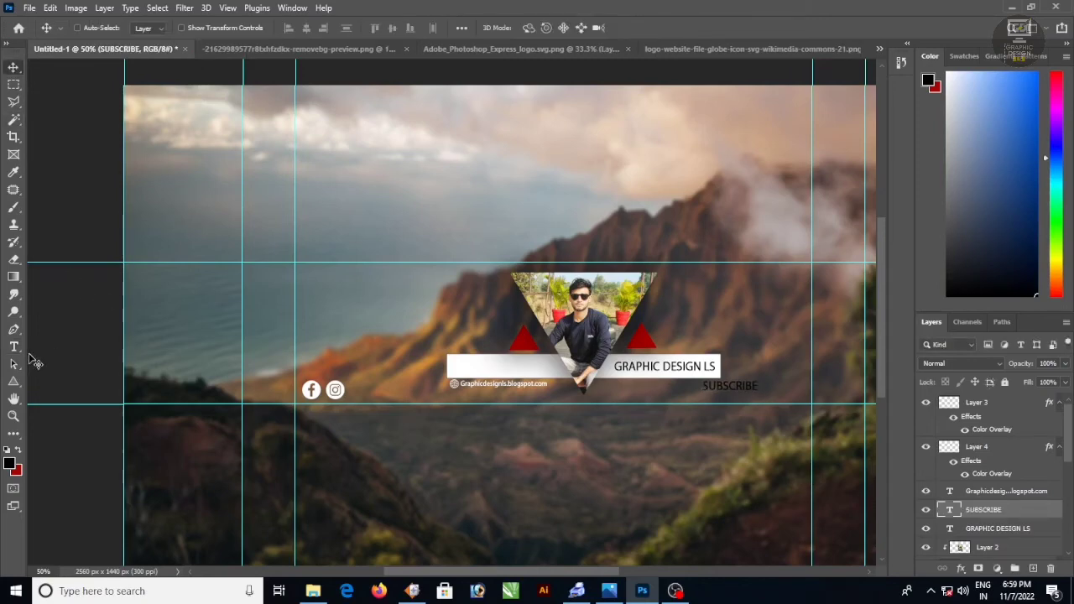
Step: Set the color of the SUBSCRIBE text to white
{"action": "left_click", "coordinate": [14, 347]}
{"action": "left_click", "coordinate": [536, 28]}
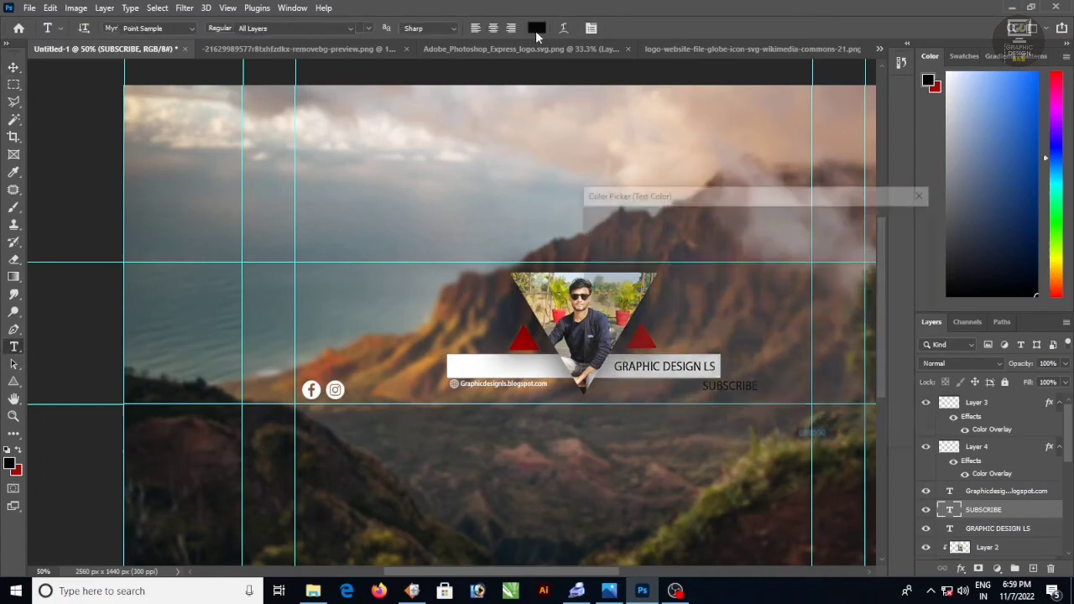
{"action": "left_click", "coordinate": [595, 205]}
{"action": "left_click", "coordinate": [890, 216]}
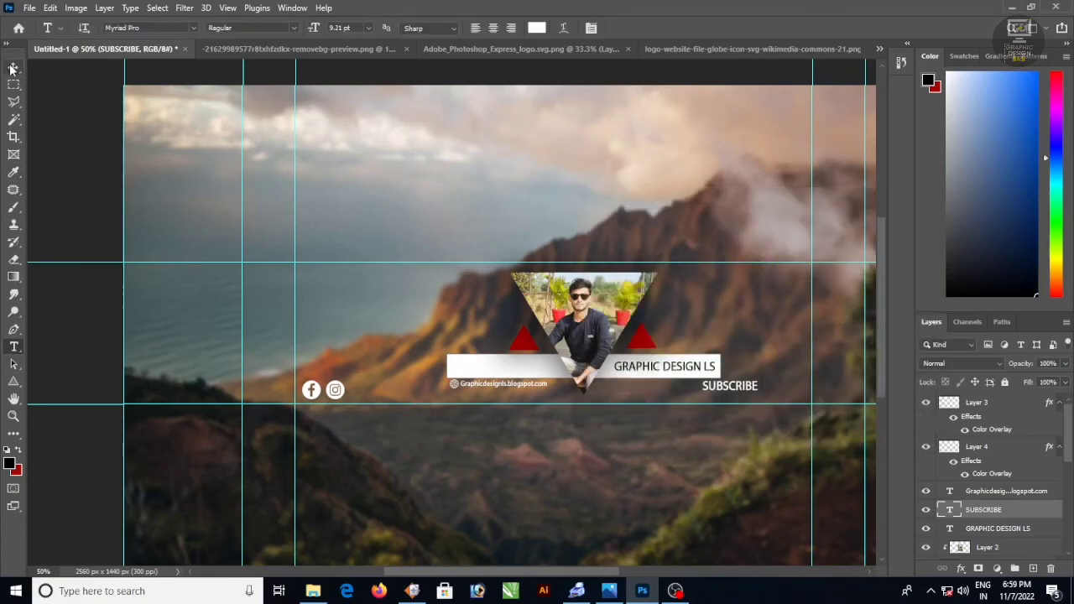
Step: Move SUBSCRIBE toward the guide area's lower-right corner, then duplicate it directly underneath and change the copy to MY CHANNEL
{"action": "left_click", "coordinate": [14, 67]}
{"action": "left_click_drag", "start_coordinate": [734, 388], "coordinate": [780, 395]}
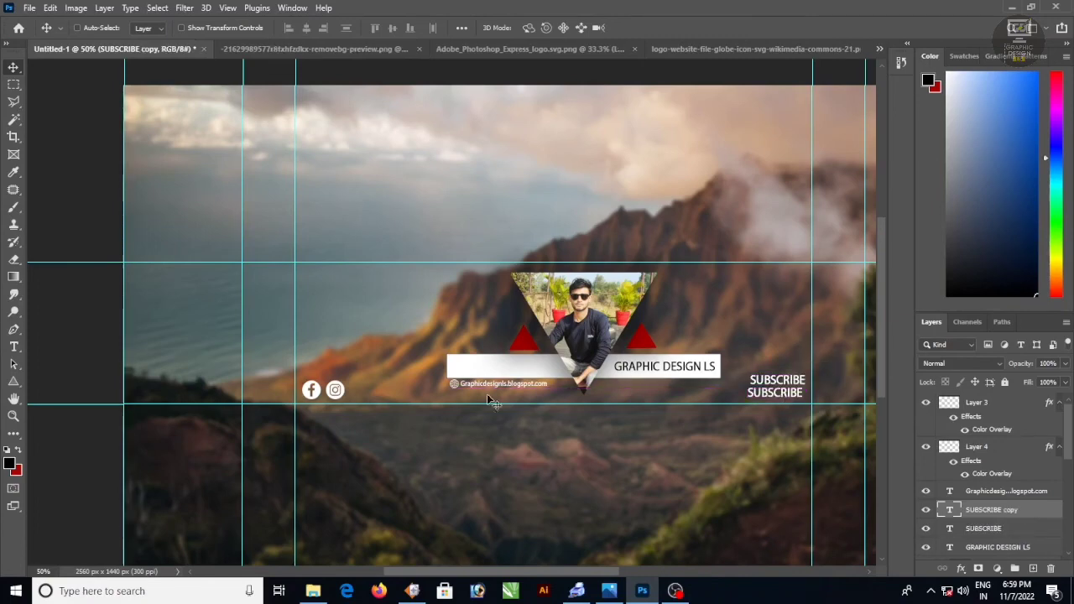
{"action": "left_click", "coordinate": [14, 347]}
{"action": "double_click", "coordinate": [748, 394]}
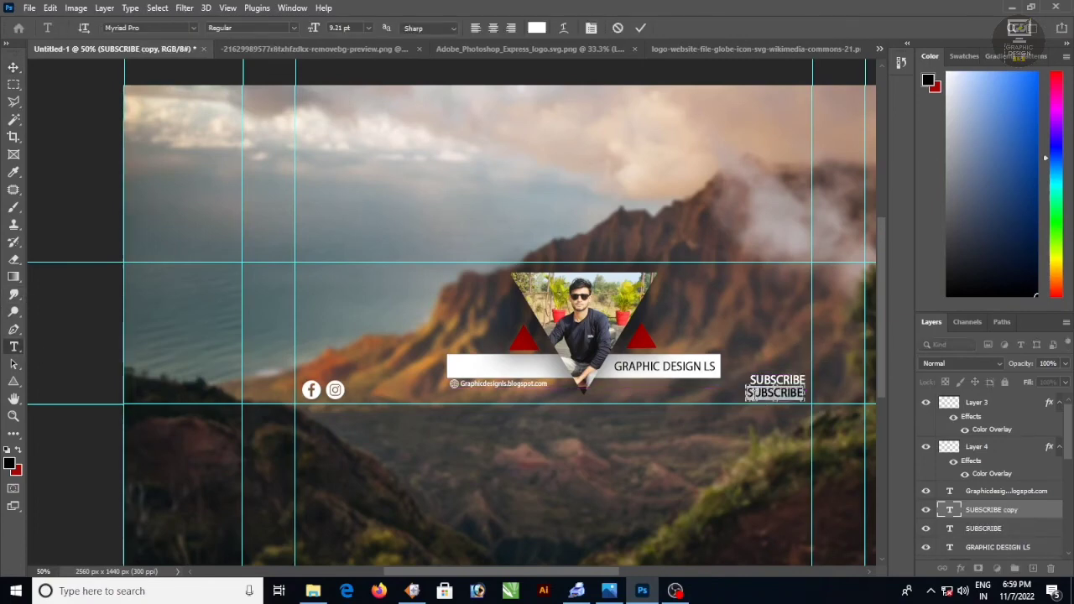
{"action": "type", "text": "MY CH"}
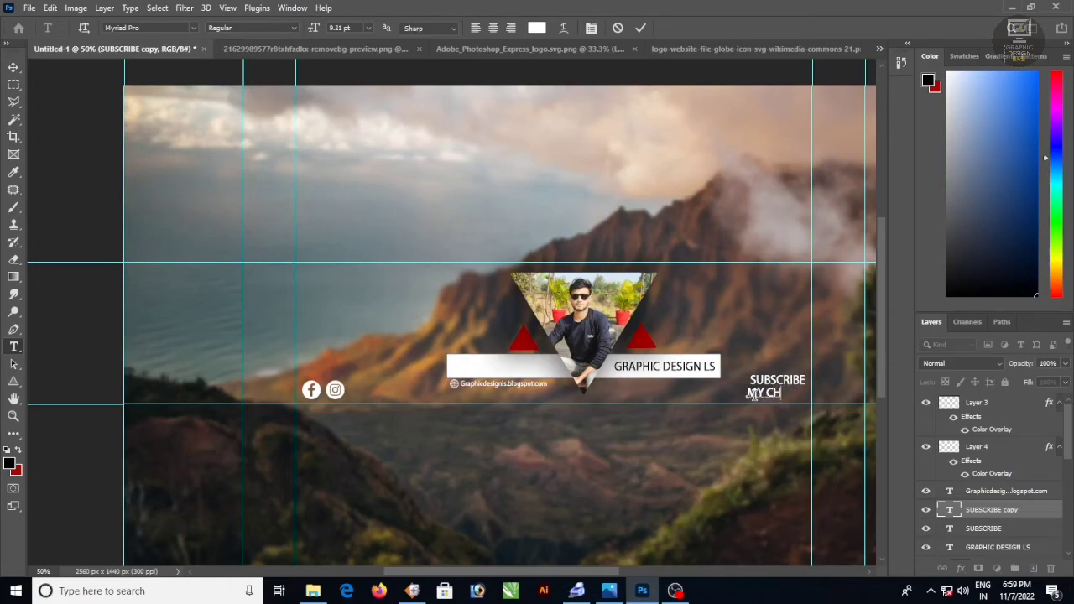
{"action": "type", "text": "ANNEL"}
{"action": "left_click", "coordinate": [13, 68]}
Step: Scale the MY CHANNEL text to about 83% width and 87% height so it lines up under SUBSCRIBE
{"action": "key", "text": "ctrl+t"}
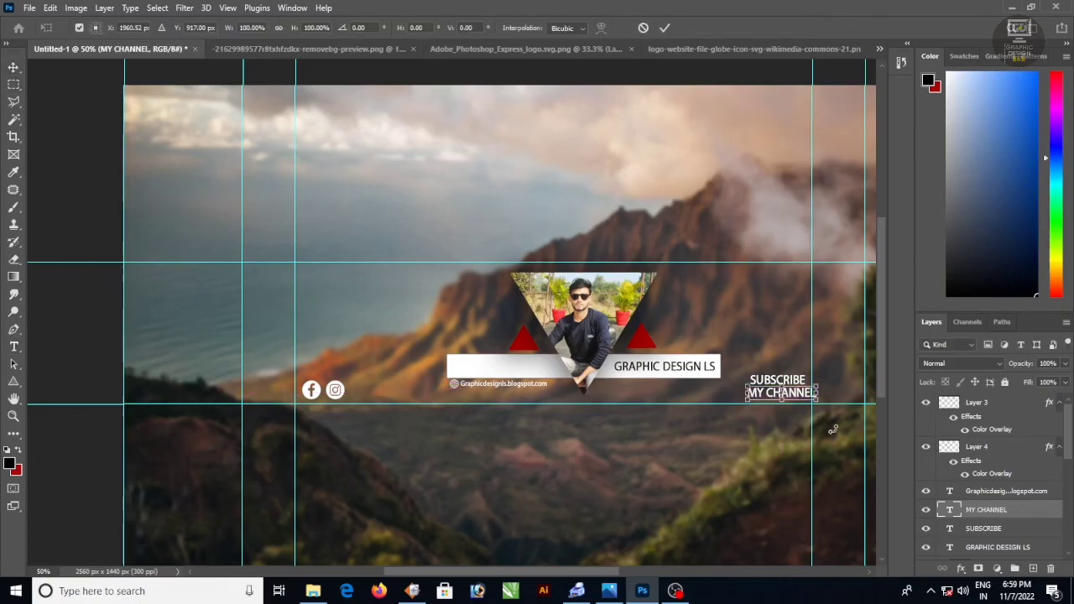
{"action": "scroll", "coordinate": [825, 426], "scroll_direction": "up", "scroll_amount": 1}
{"action": "left_click_drag", "start_coordinate": [817, 395], "coordinate": [804, 392]}
{"action": "left_click_drag", "start_coordinate": [727, 376], "coordinate": [726, 374]}
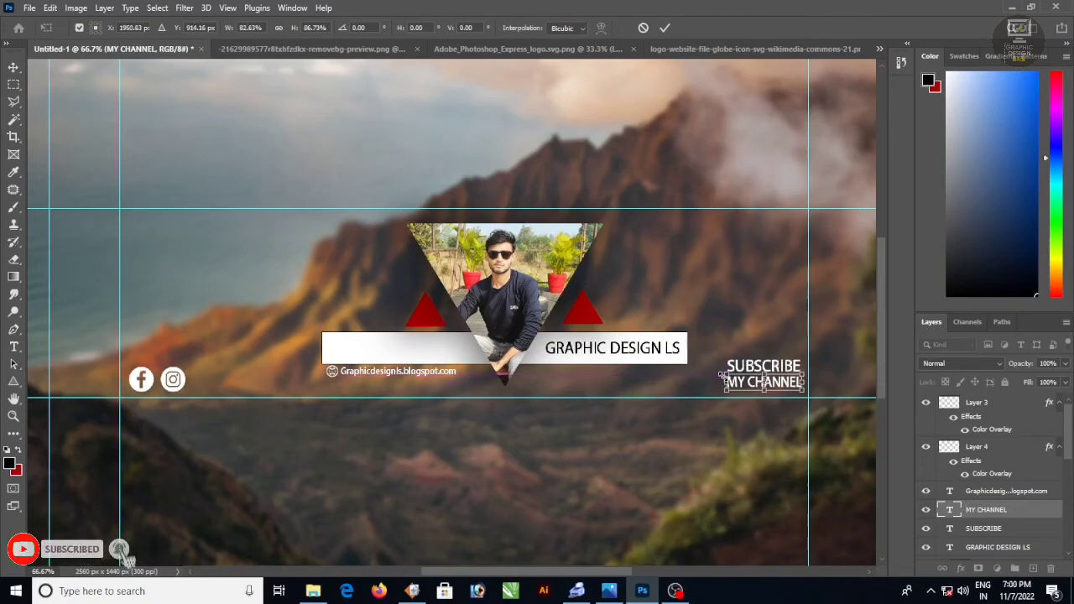
{"action": "key", "text": "Return"}
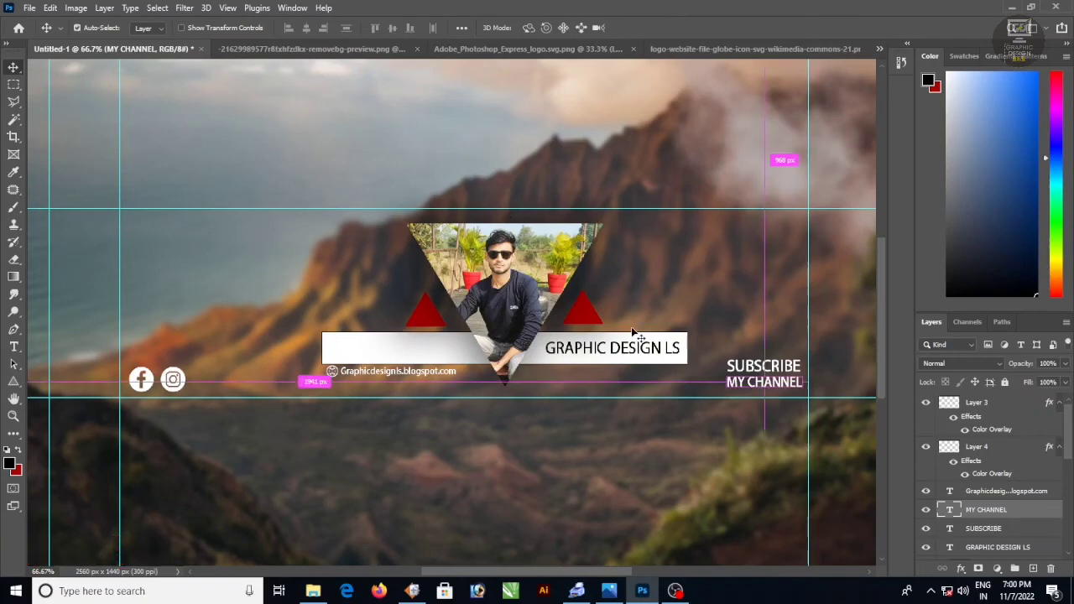
{"action": "key", "text": "ctrl+t"}
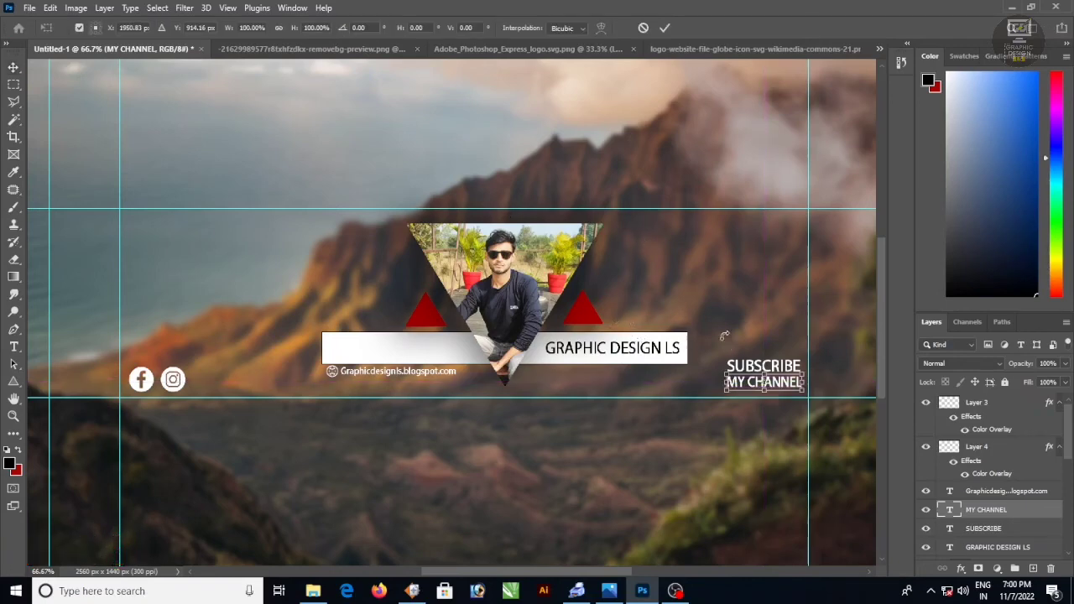
{"action": "left_click", "coordinate": [665, 28]}
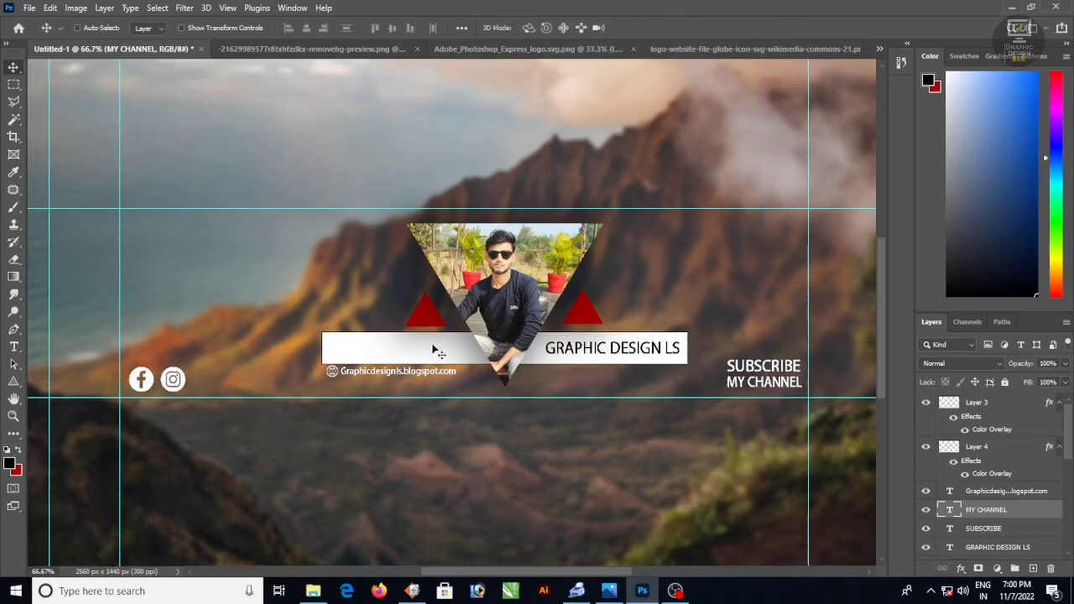
Step: Style the MY CHANNEL text with faux italic, small caps and superscript
{"action": "left_click", "coordinate": [14, 347]}
{"action": "left_click", "coordinate": [591, 27]}
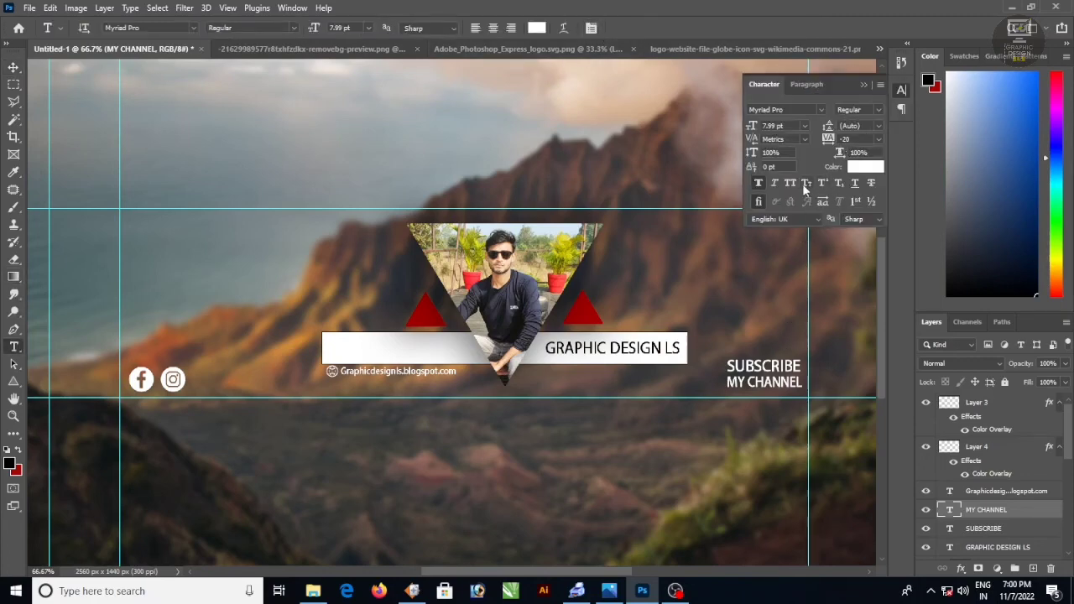
{"action": "left_click", "coordinate": [775, 184]}
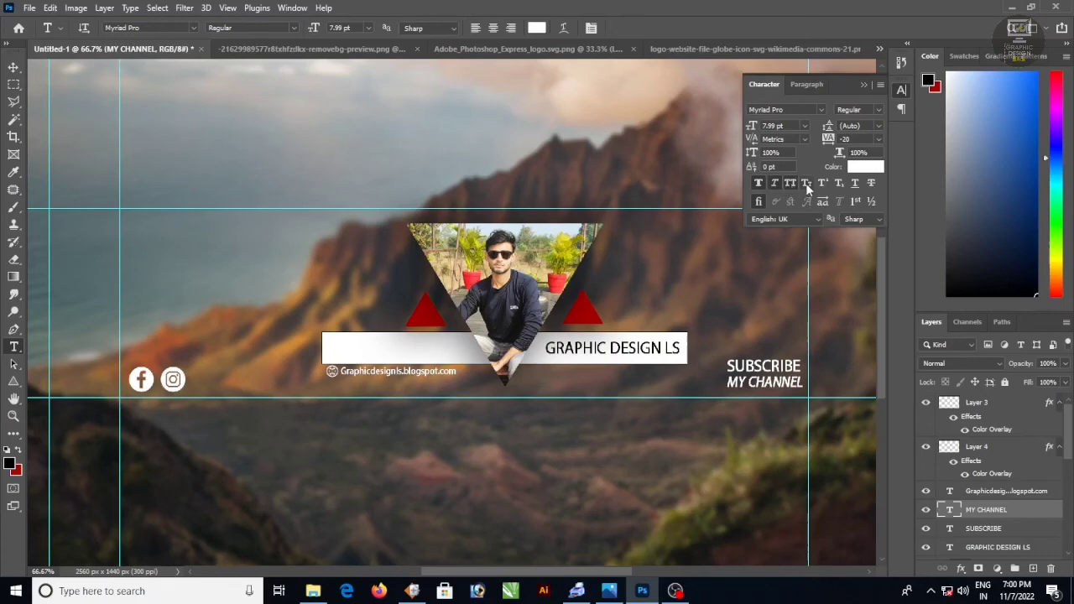
{"action": "left_click", "coordinate": [806, 184]}
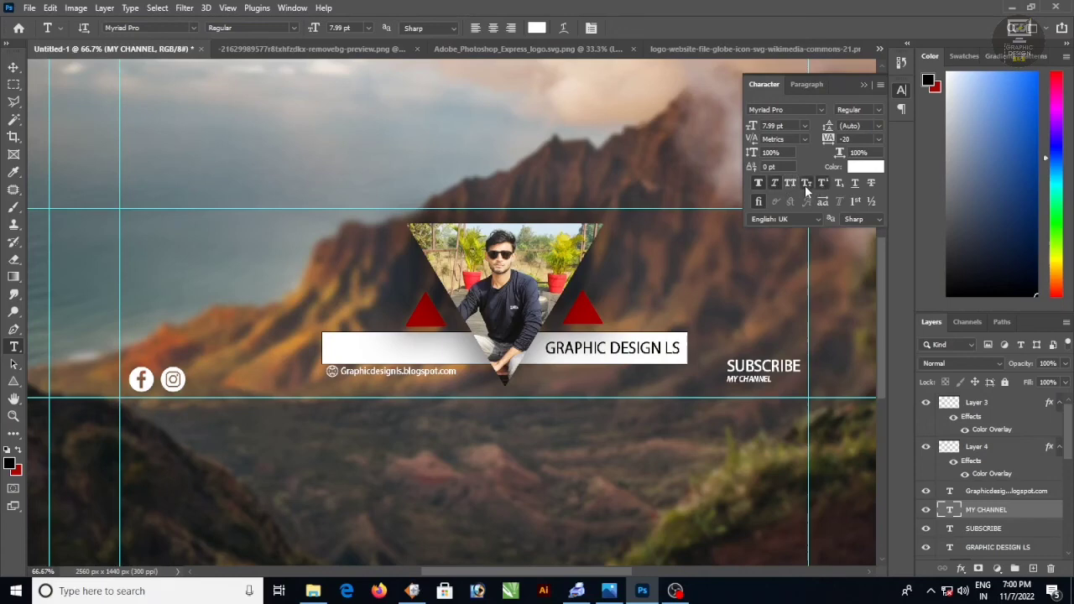
{"action": "left_click", "coordinate": [883, 67]}
{"action": "left_click", "coordinate": [882, 52]}
{"action": "left_click", "coordinate": [826, 134]}
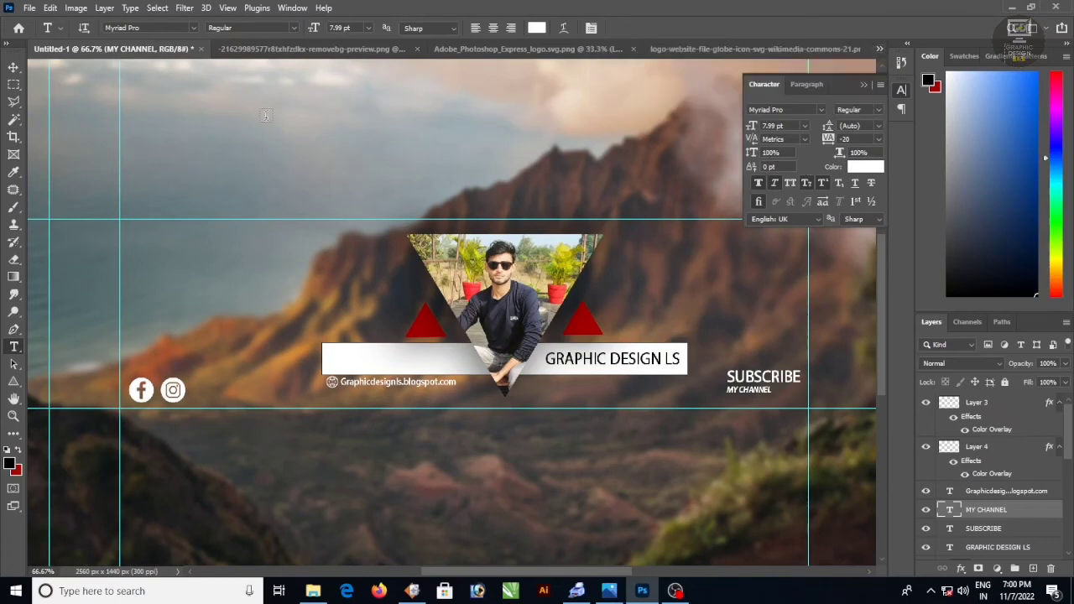
Step: Shift the MY CHANNEL text slightly right so it is centered beneath SUBSCRIBE
{"action": "left_click", "coordinate": [13, 67]}
{"action": "left_click", "coordinate": [13, 85]}
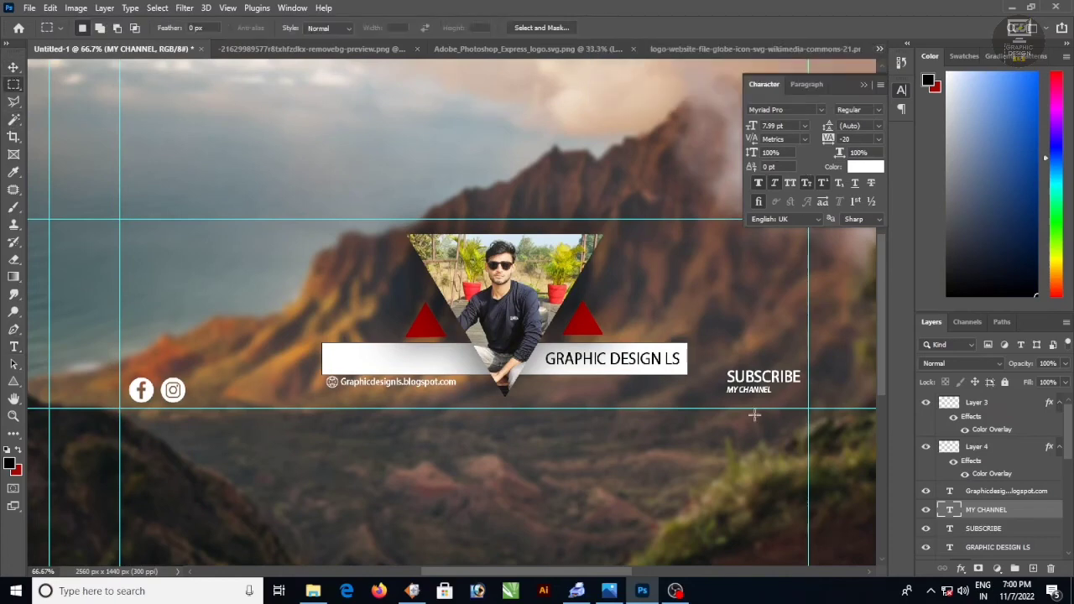
{"action": "left_click", "coordinate": [13, 67]}
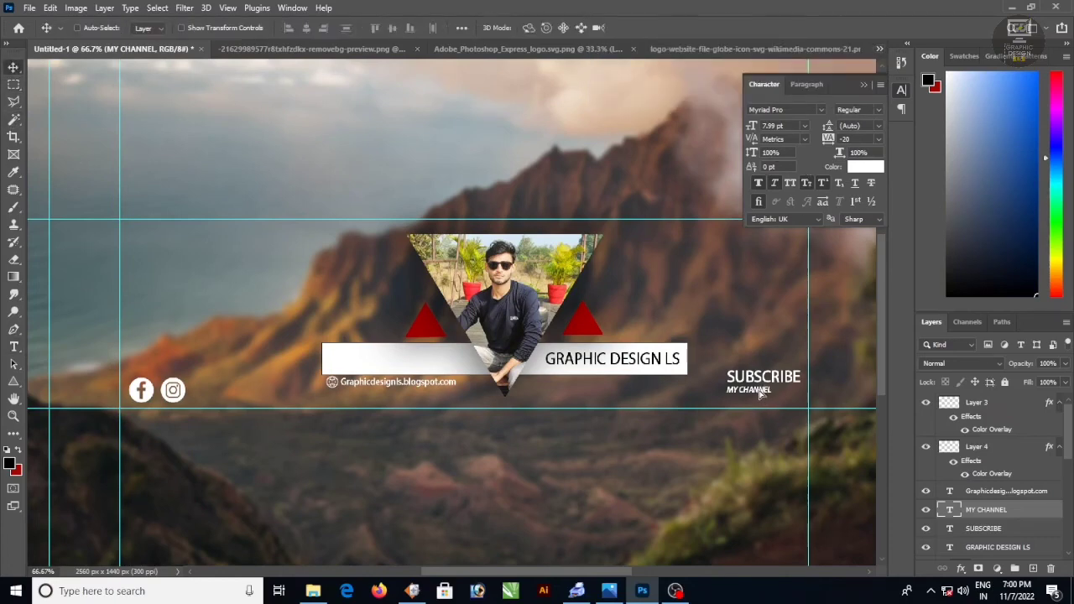
{"action": "left_click_drag", "start_coordinate": [758, 394], "coordinate": [770, 394]}
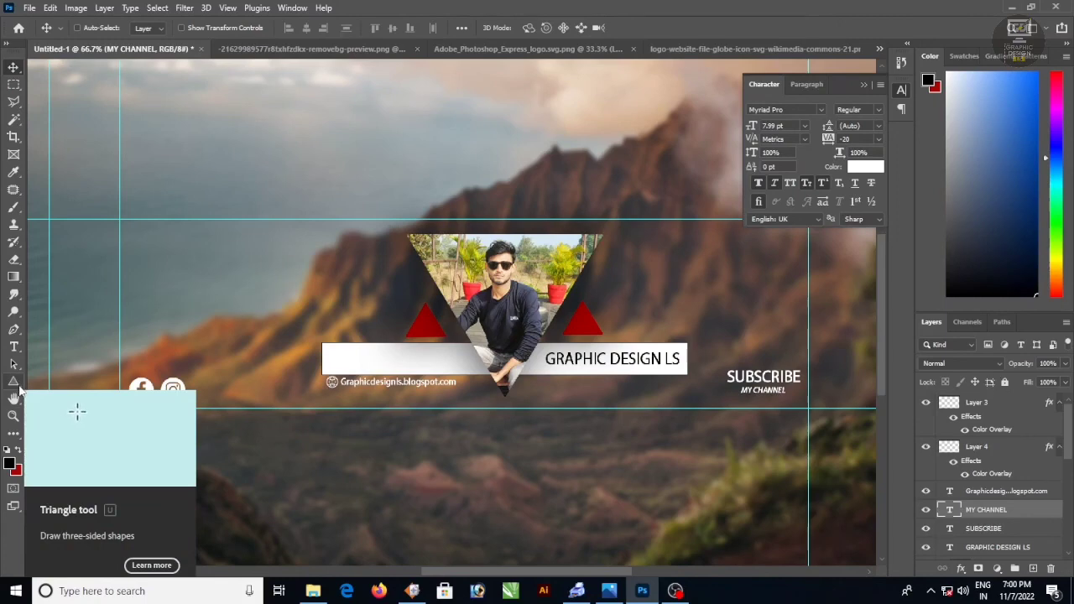
Step: Browse the custom shape presets, including the Boats and Flowers groups, and check the shape library's options
{"action": "left_click", "coordinate": [17, 384]}
{"action": "left_click", "coordinate": [60, 446]}
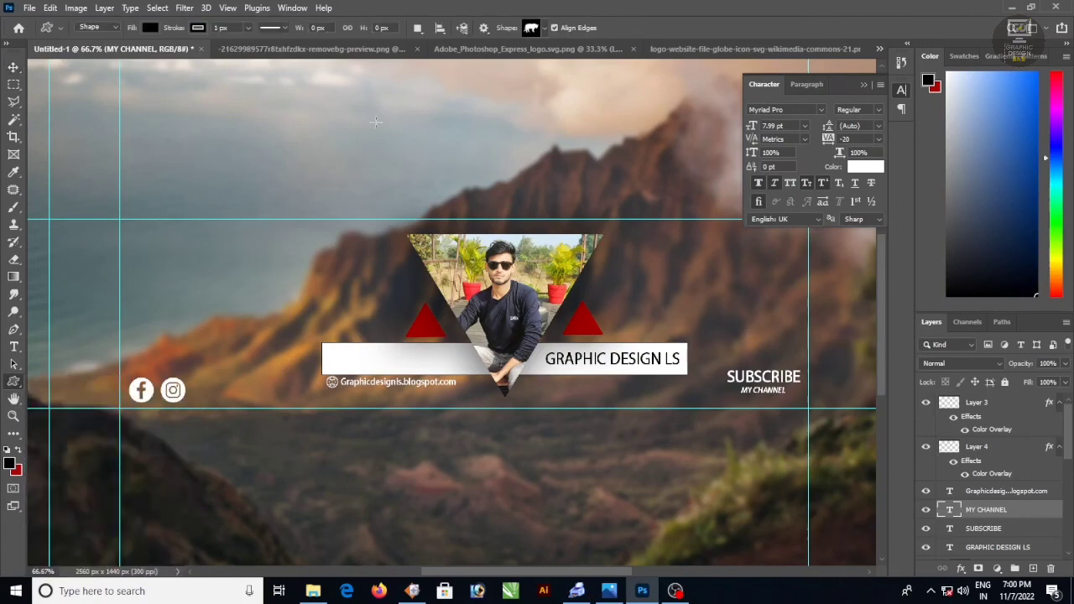
{"action": "left_click", "coordinate": [542, 27]}
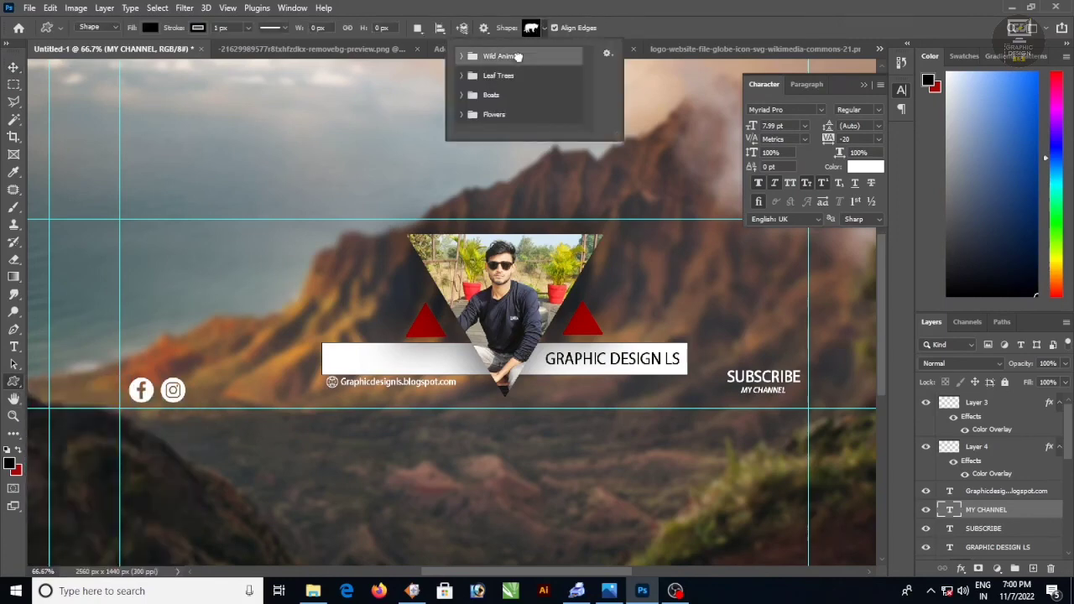
{"action": "left_click", "coordinate": [461, 57]}
{"action": "left_click", "coordinate": [463, 56]}
{"action": "left_click", "coordinate": [467, 73]}
{"action": "left_click", "coordinate": [467, 65]}
{"action": "left_click", "coordinate": [465, 95]}
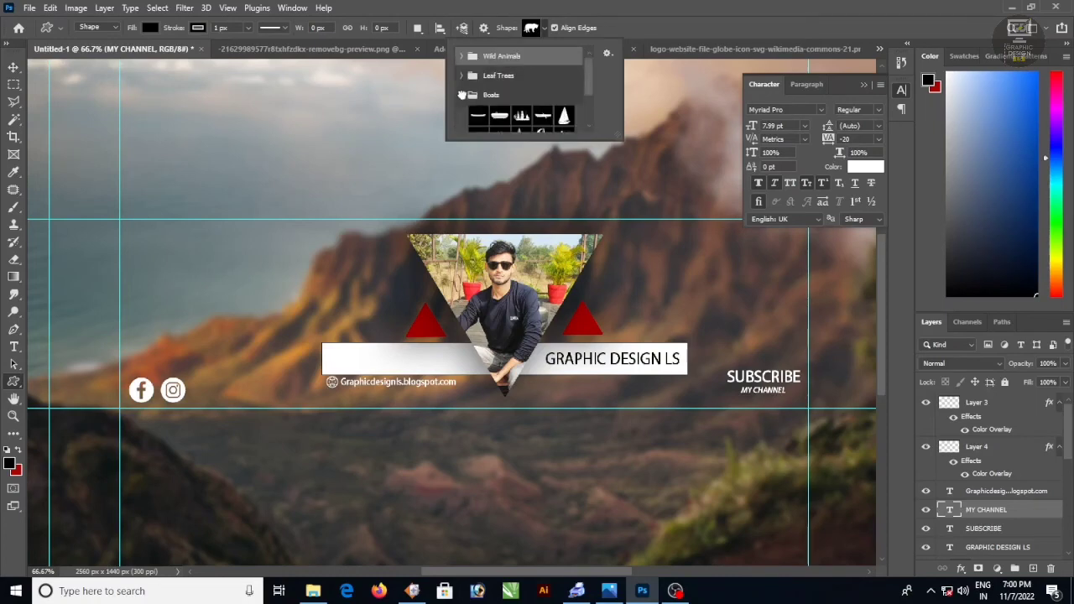
{"action": "scroll", "coordinate": [502, 107], "scroll_direction": "down", "scroll_amount": 3}
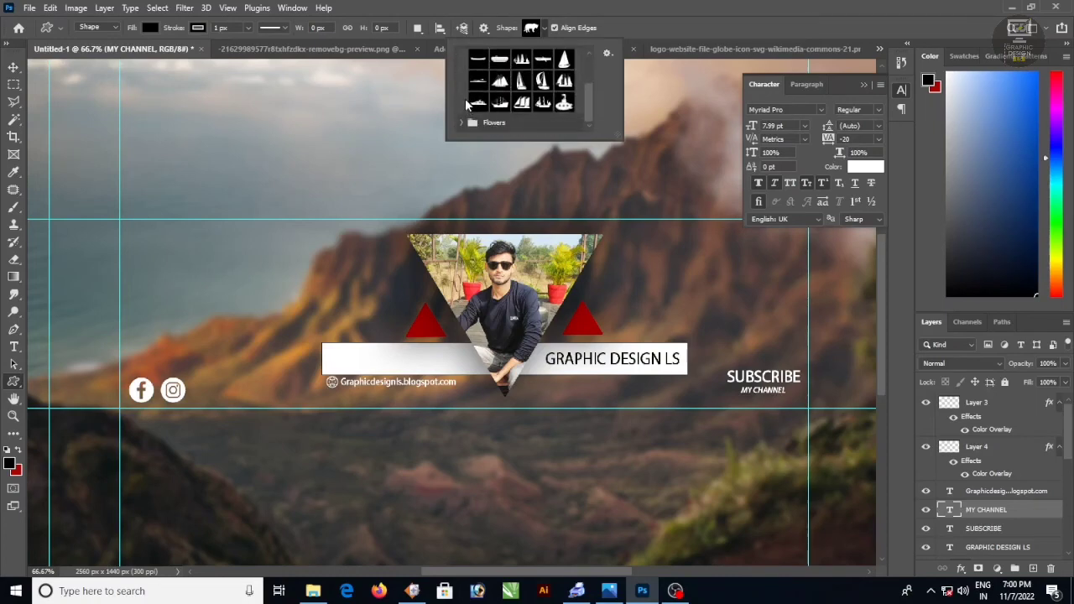
{"action": "left_click", "coordinate": [464, 123]}
{"action": "scroll", "coordinate": [512, 100], "scroll_direction": "down", "scroll_amount": 2}
{"action": "scroll", "coordinate": [512, 101], "scroll_direction": "up", "scroll_amount": 1}
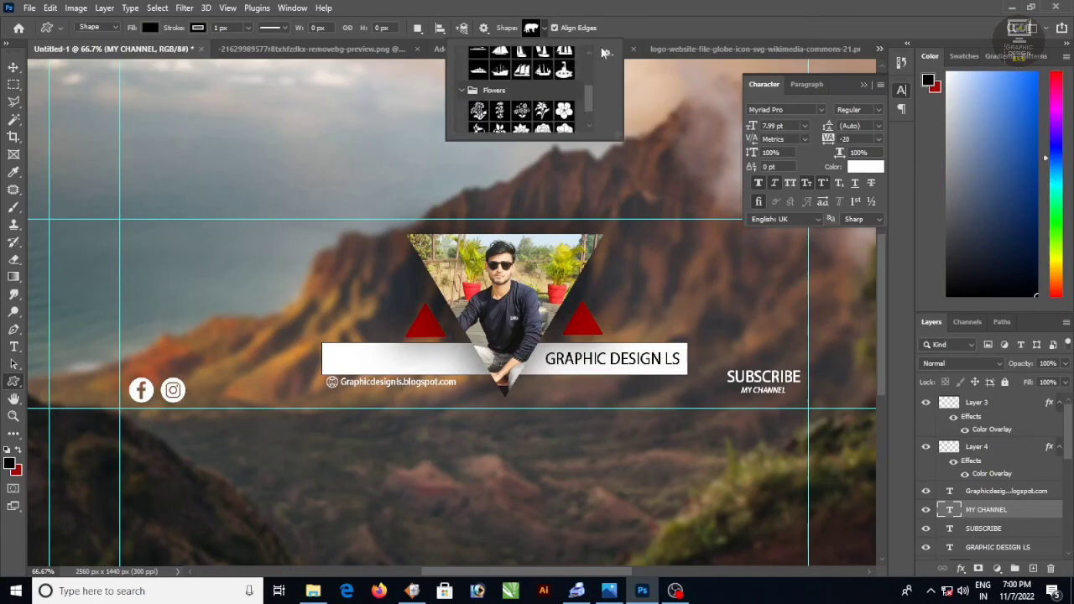
{"action": "left_click", "coordinate": [606, 53]}
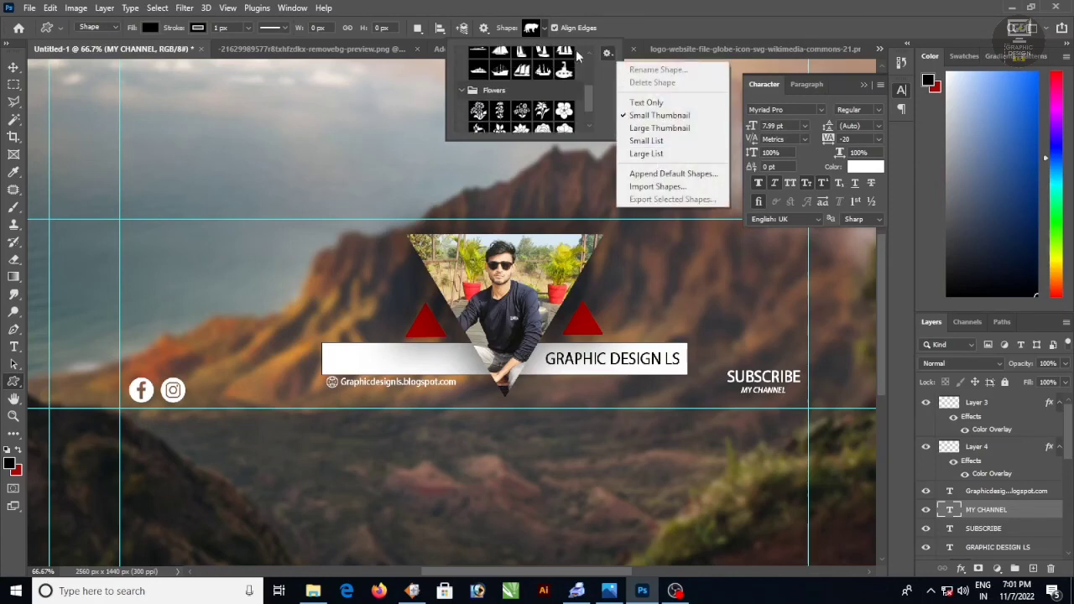
{"action": "left_click", "coordinate": [593, 56]}
{"action": "scroll", "coordinate": [590, 59], "scroll_direction": "up", "scroll_amount": 1}
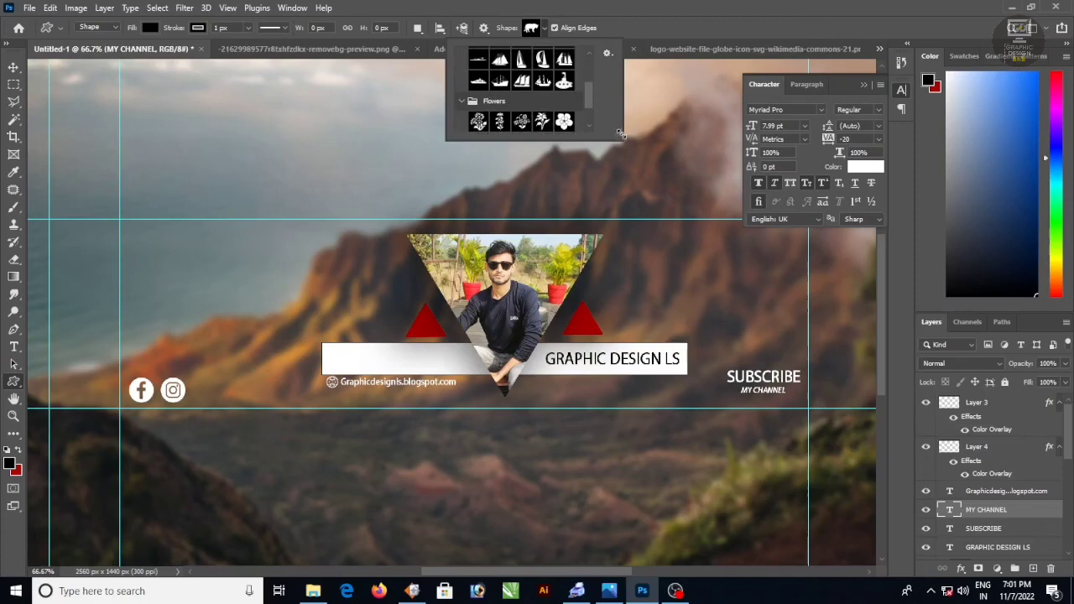
{"action": "left_click", "coordinate": [484, 36]}
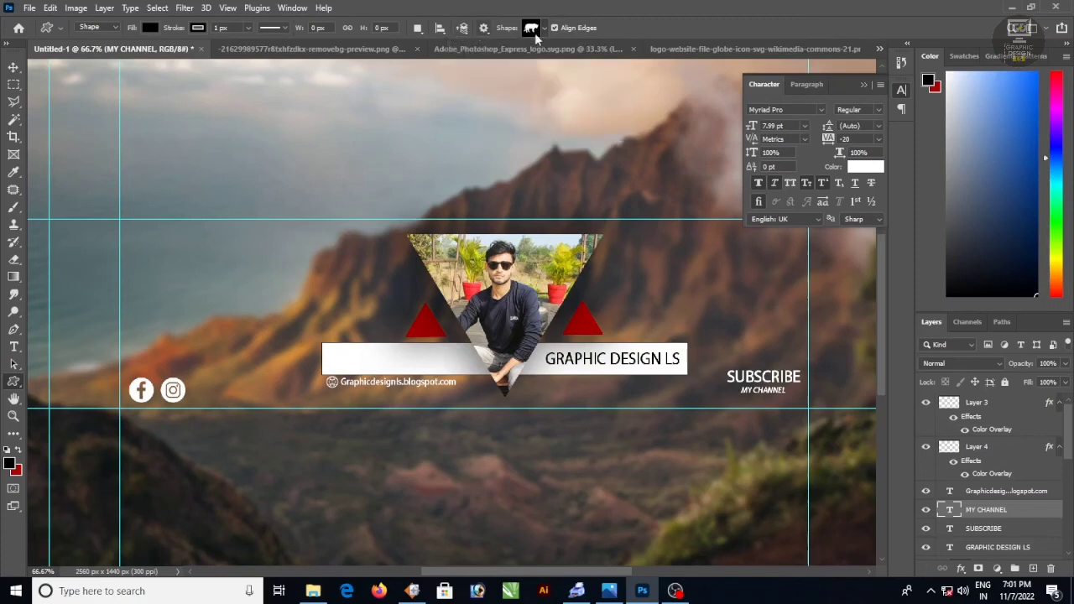
{"action": "key", "text": "v"}
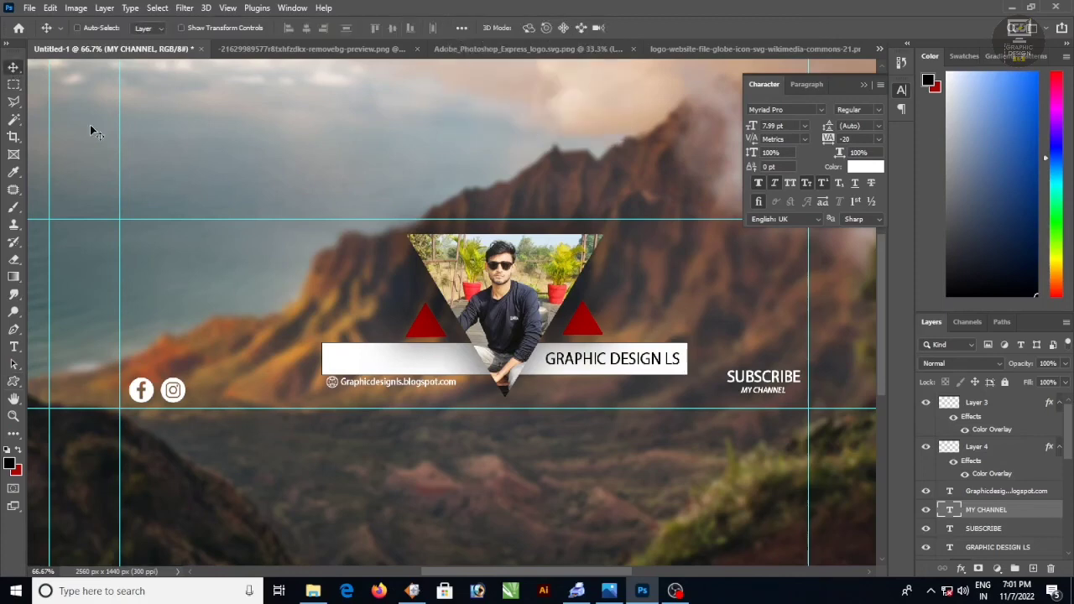
Step: Copy the Photoshop Express logo into the banner, shrink it to a small icon and center it just above SUBSCRIBE
{"action": "scroll", "coordinate": [684, 436], "scroll_direction": "down", "scroll_amount": 1}
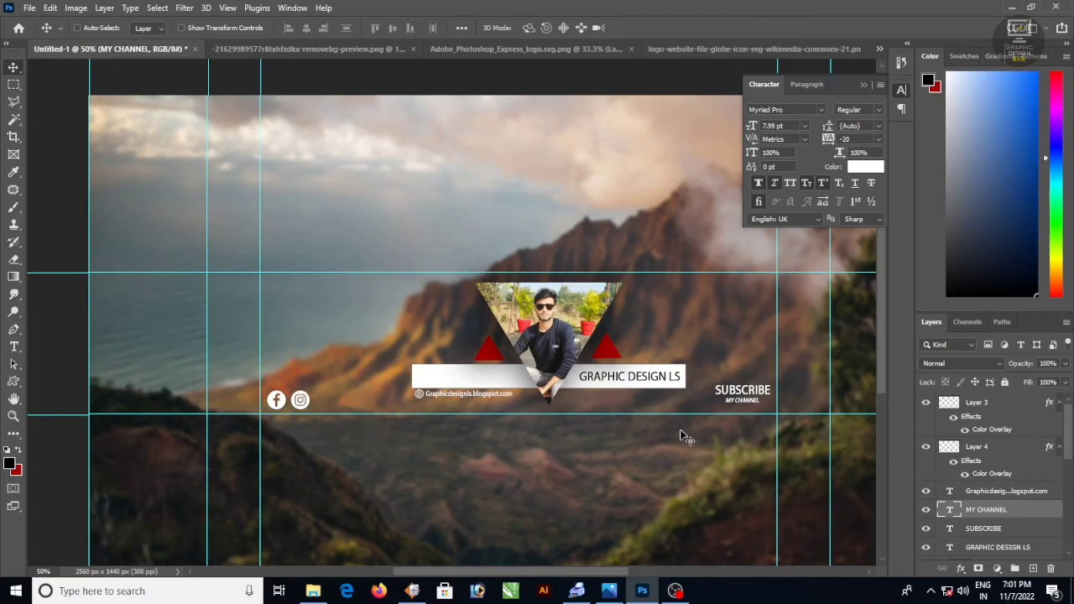
{"action": "left_click", "coordinate": [503, 50]}
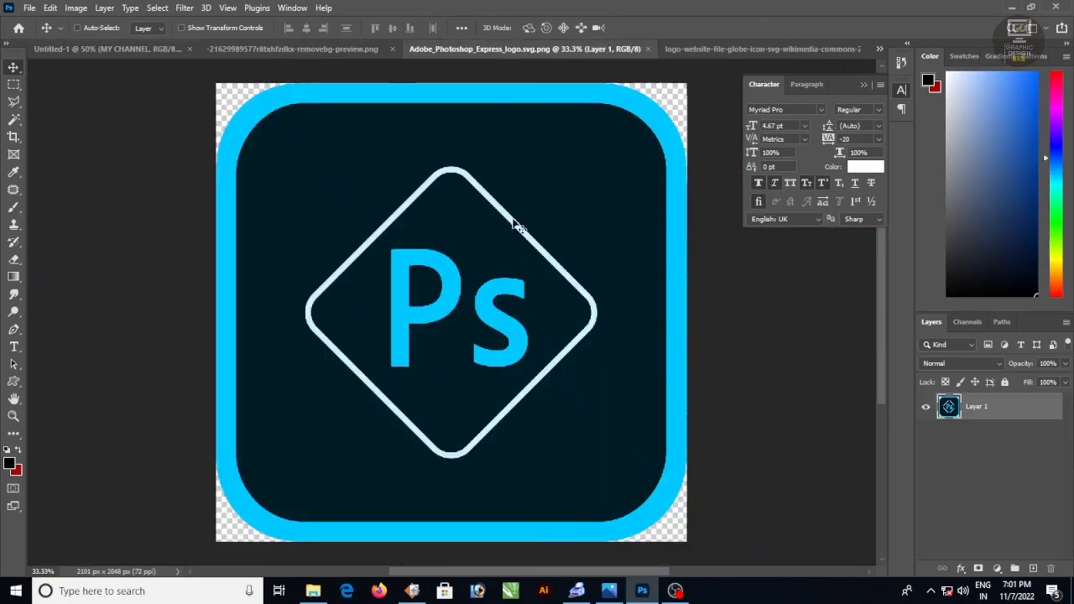
{"action": "left_click_drag", "start_coordinate": [513, 221], "coordinate": [412, 210]}
{"action": "key", "text": "ctrl+t"}
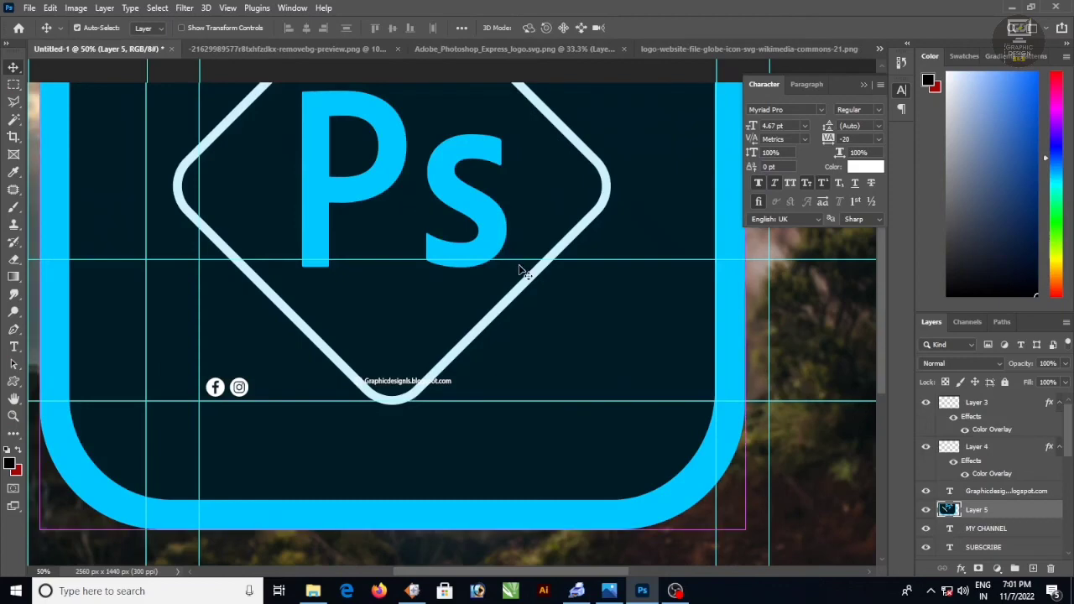
{"action": "left_click_drag", "start_coordinate": [730, 528], "coordinate": [484, 268]}
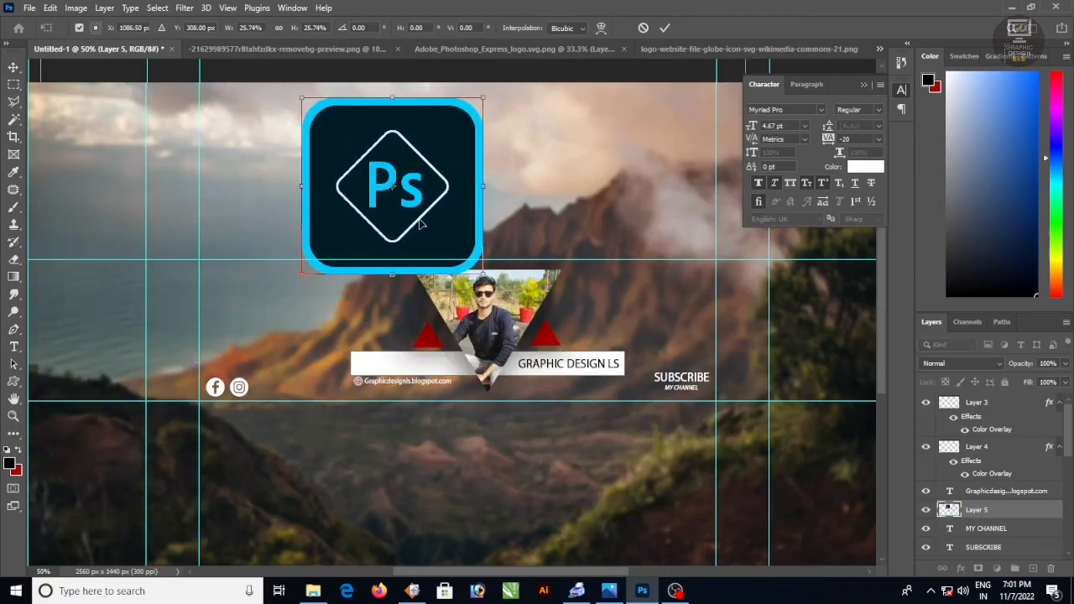
{"action": "left_click_drag", "start_coordinate": [459, 156], "coordinate": [457, 196]}
{"action": "left_click_drag", "start_coordinate": [480, 135], "coordinate": [697, 310]}
{"action": "left_click_drag", "start_coordinate": [703, 271], "coordinate": [680, 370]}
{"action": "key", "text": "Return"}
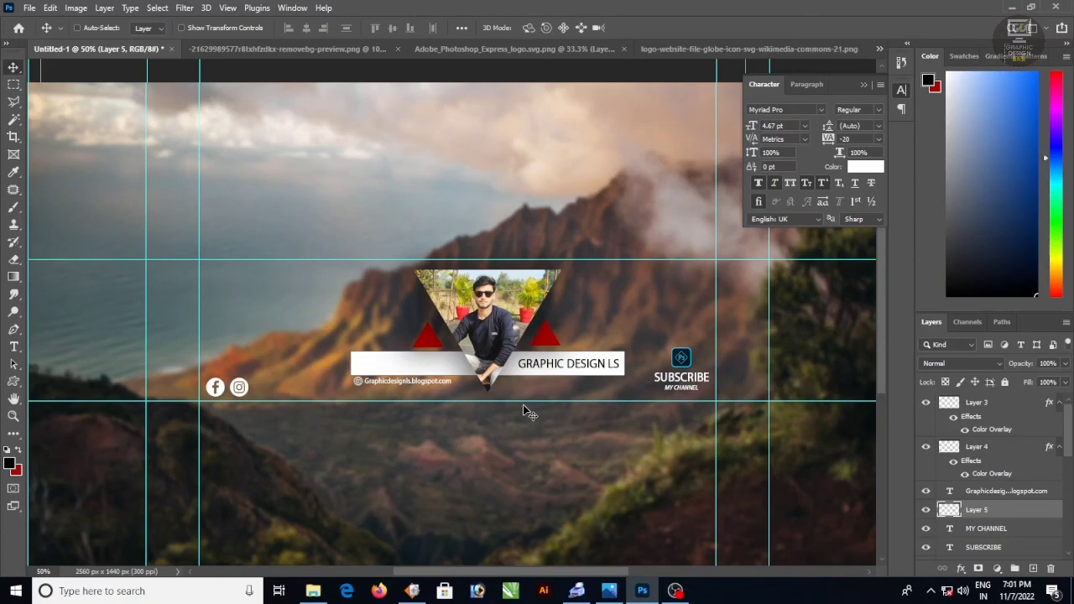
Step: Duplicate the SUBSCRIBE text onto the white bar, to the left of the portrait
{"action": "scroll", "coordinate": [990, 547], "scroll_direction": "down", "scroll_amount": 2}
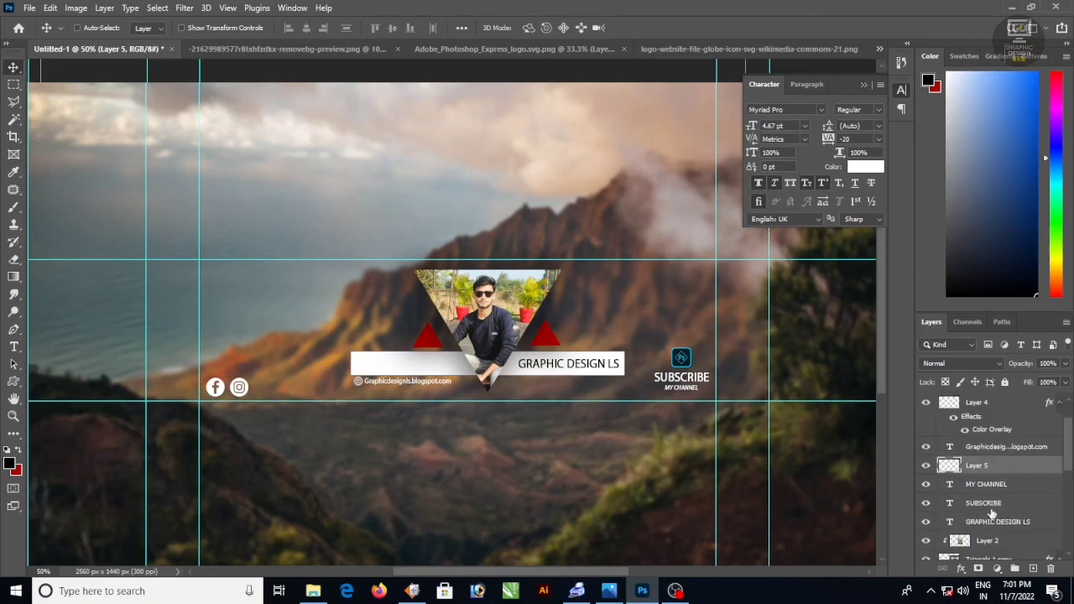
{"action": "left_click", "coordinate": [995, 508]}
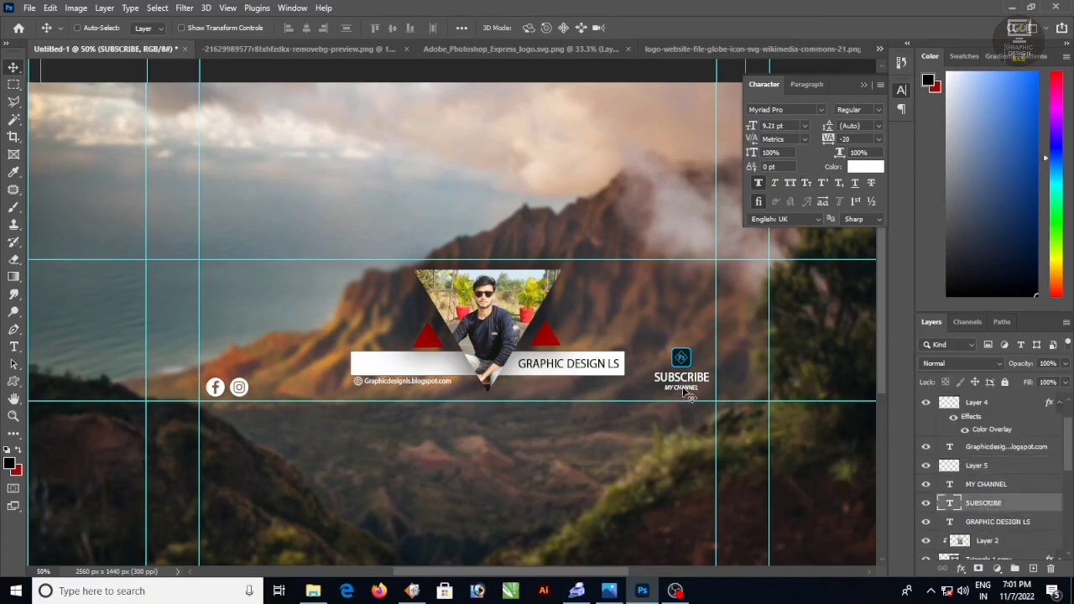
{"action": "left_click_drag", "start_coordinate": [688, 380], "coordinate": [392, 369]}
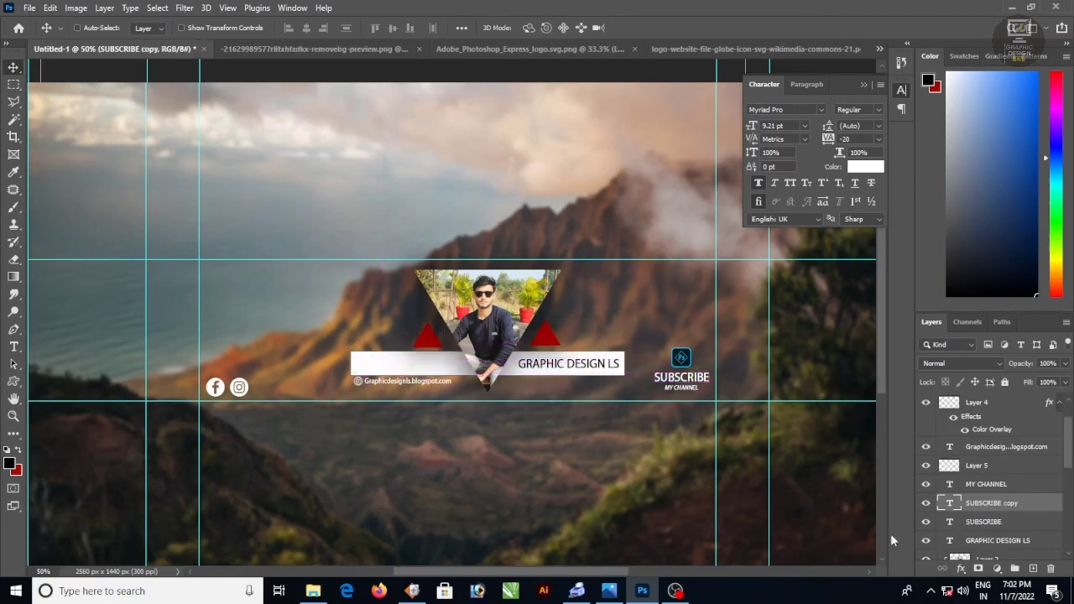
{"action": "left_click", "coordinate": [13, 347]}
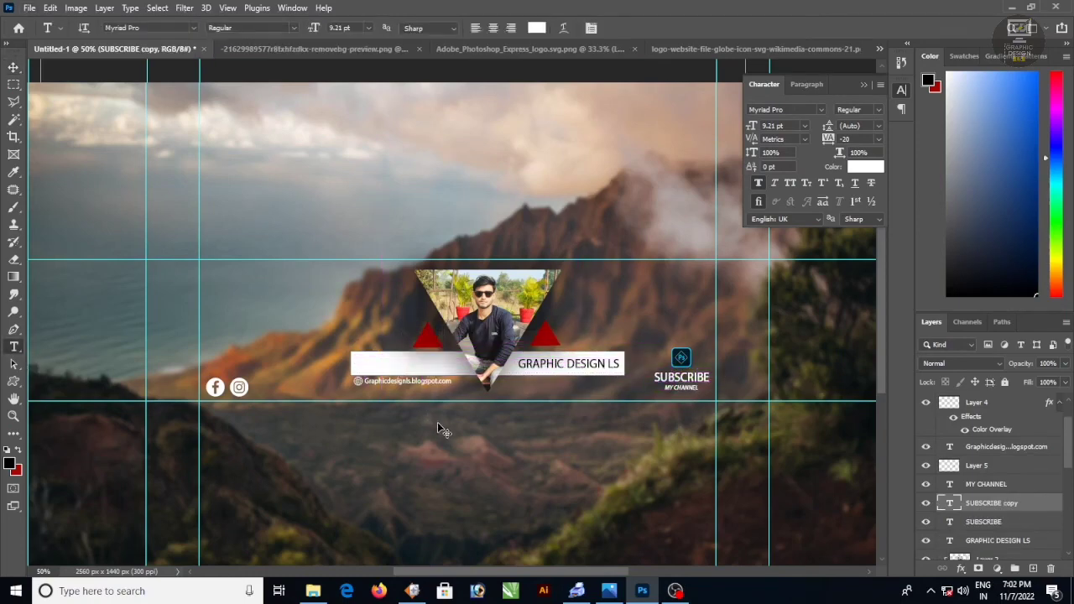
{"action": "key", "text": "ctrl+a"}
{"action": "left_click", "coordinate": [6, 451]}
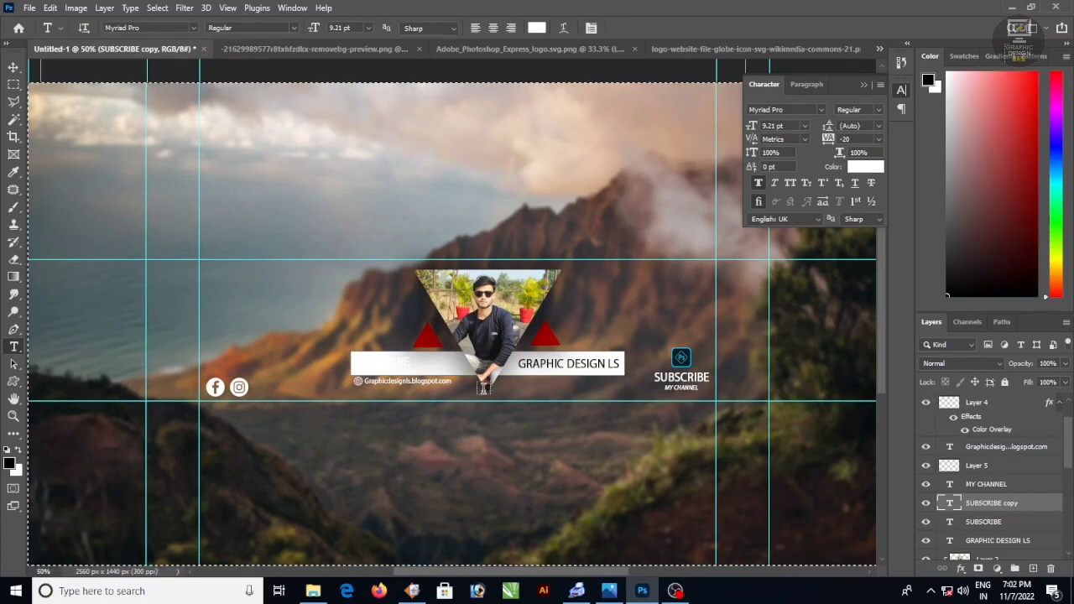
{"action": "key", "text": "m"}
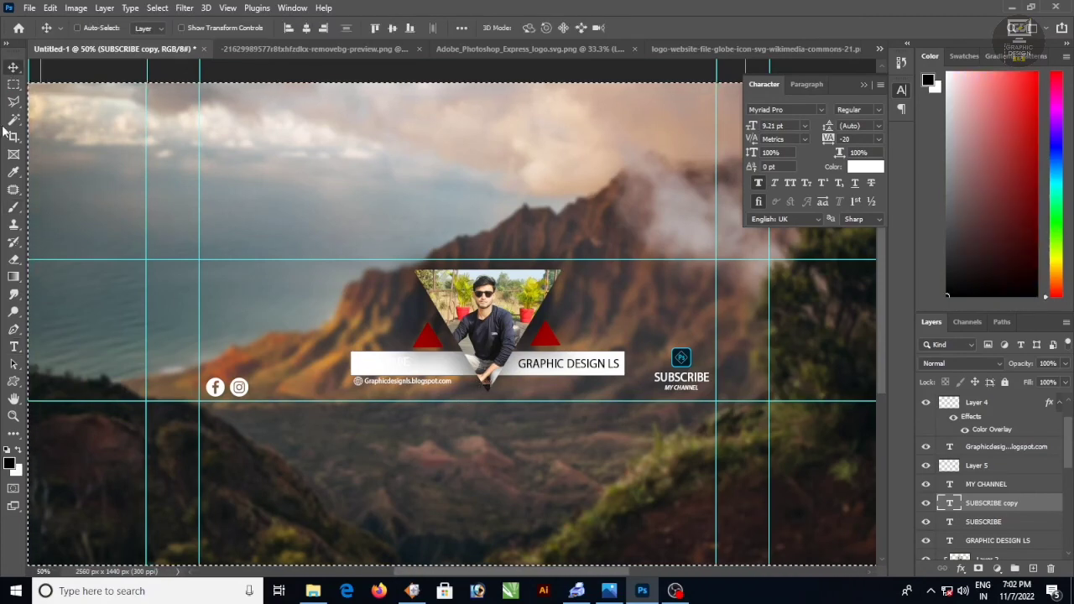
{"action": "left_click", "coordinate": [233, 171]}
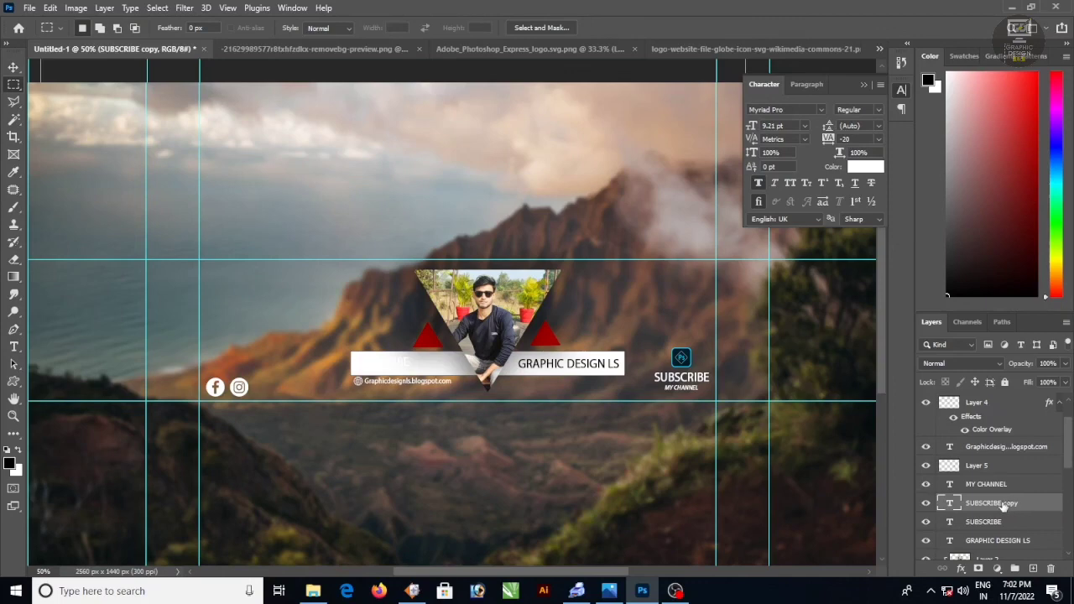
Step: Replace the SUBSCRIBE copy on the white bar with the channel owner's first name in capitals
{"action": "left_click", "coordinate": [14, 347]}
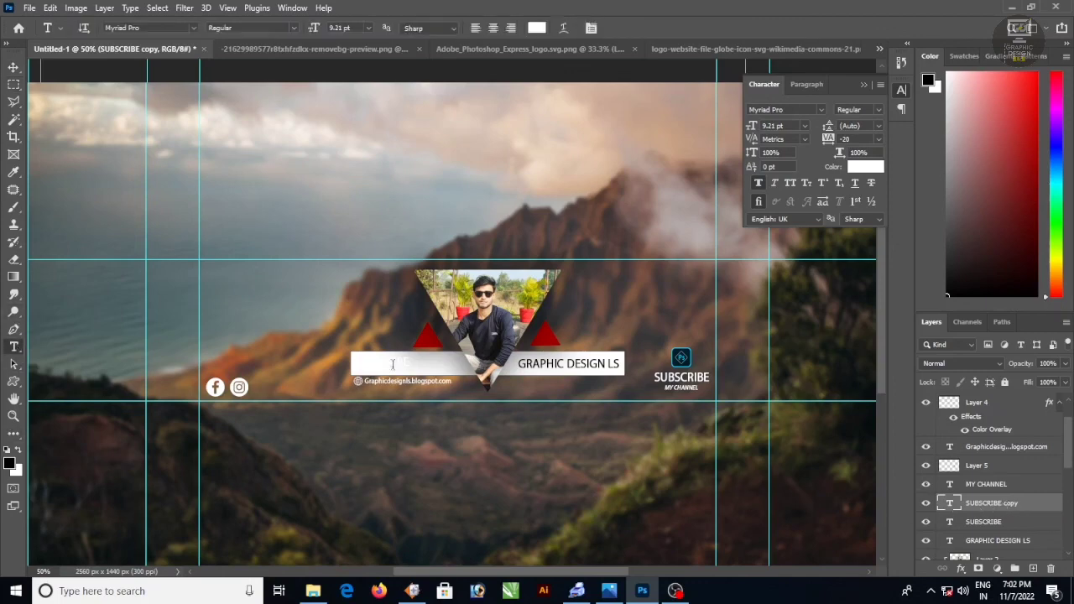
{"action": "double_click", "coordinate": [395, 363]}
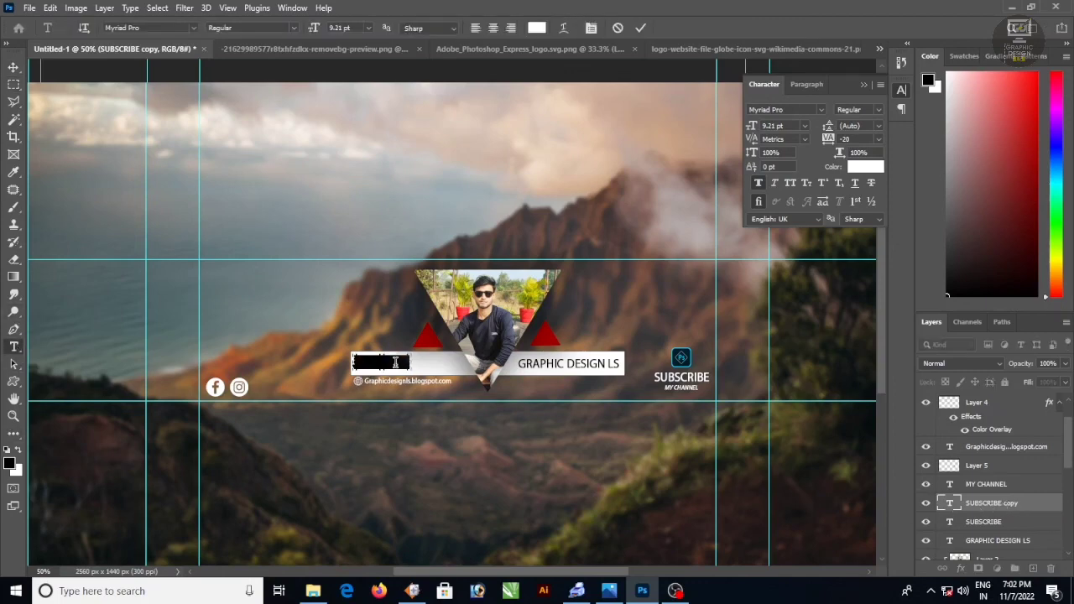
{"action": "key", "text": "BackSpace"}
{"action": "type", "text": "Wel"}
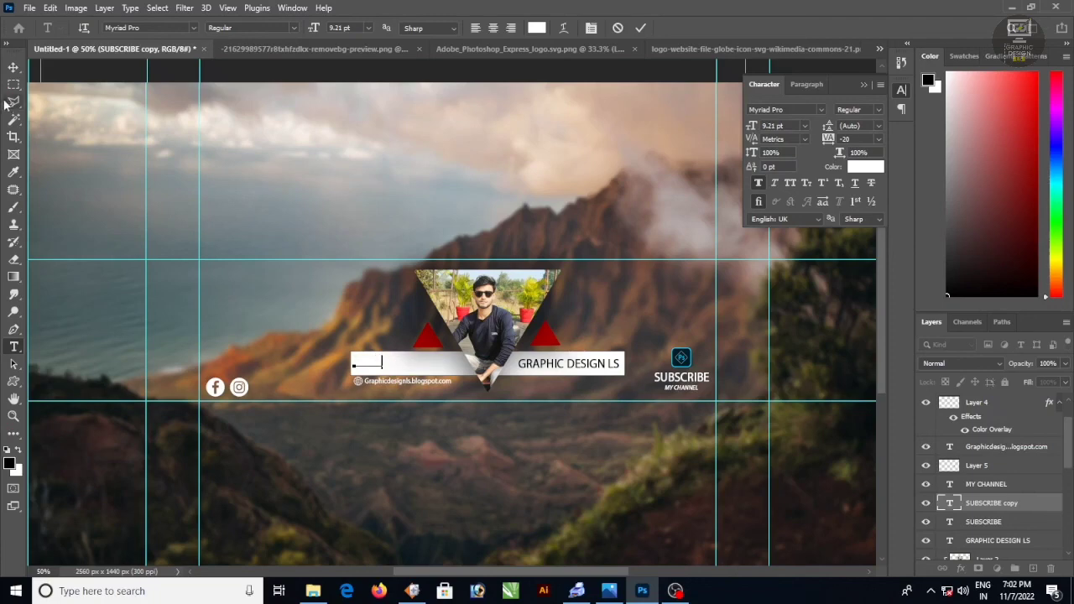
{"action": "left_click", "coordinate": [13, 67]}
Step: Set the color of the owner's name text to red #cc0505
{"action": "left_click", "coordinate": [13, 346]}
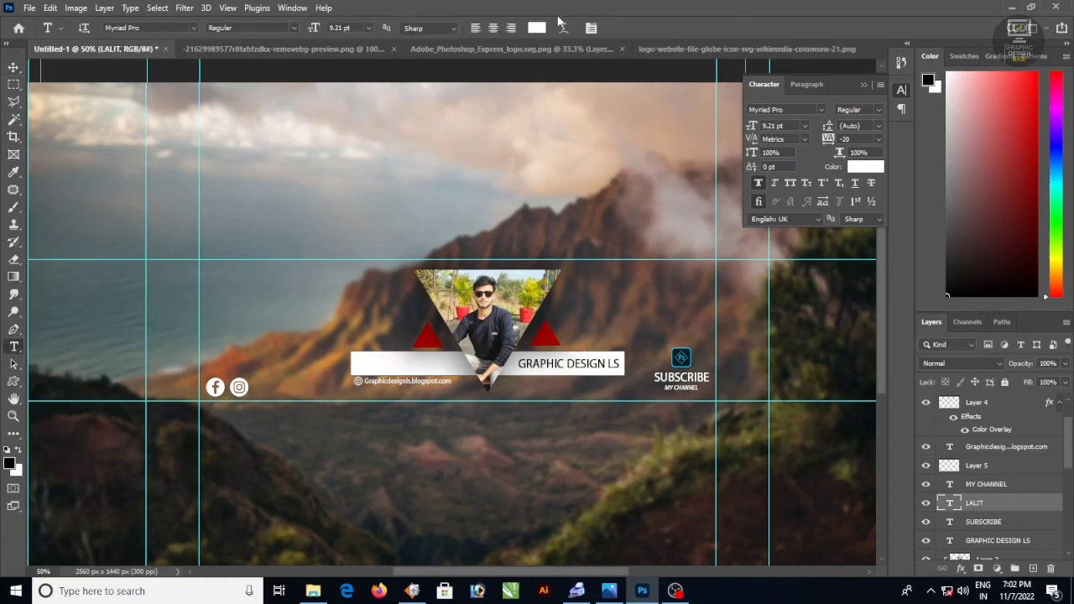
{"action": "left_click", "coordinate": [866, 167]}
{"action": "left_click", "coordinate": [723, 254]}
{"action": "left_click_drag", "start_coordinate": [724, 254], "coordinate": [751, 256]}
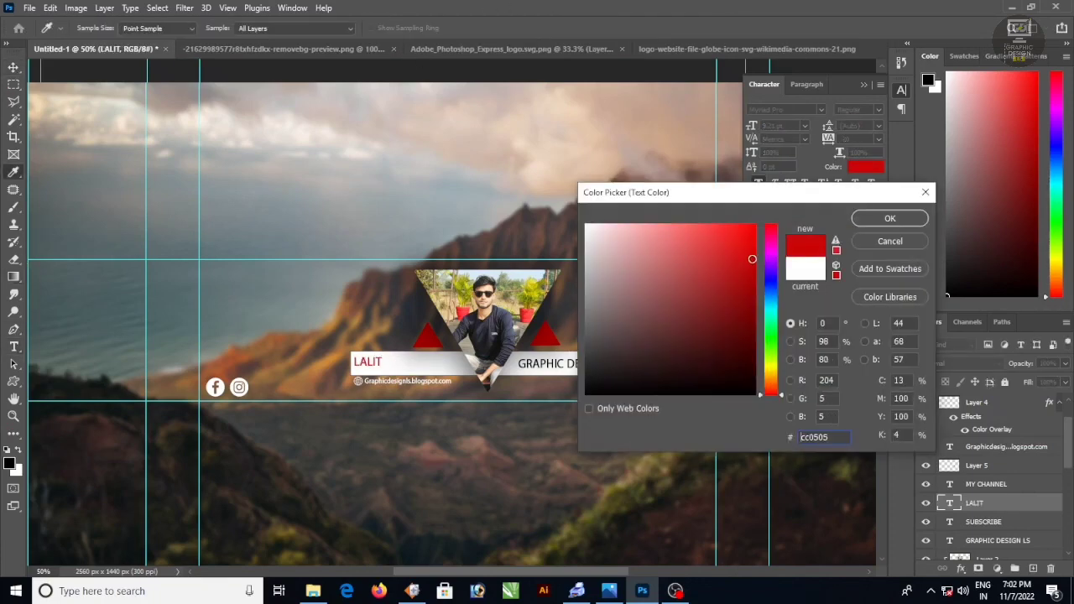
{"action": "left_click", "coordinate": [890, 218]}
Step: Shift the owner's name slightly right within the white bar and hide the character settings
{"action": "left_click", "coordinate": [14, 68]}
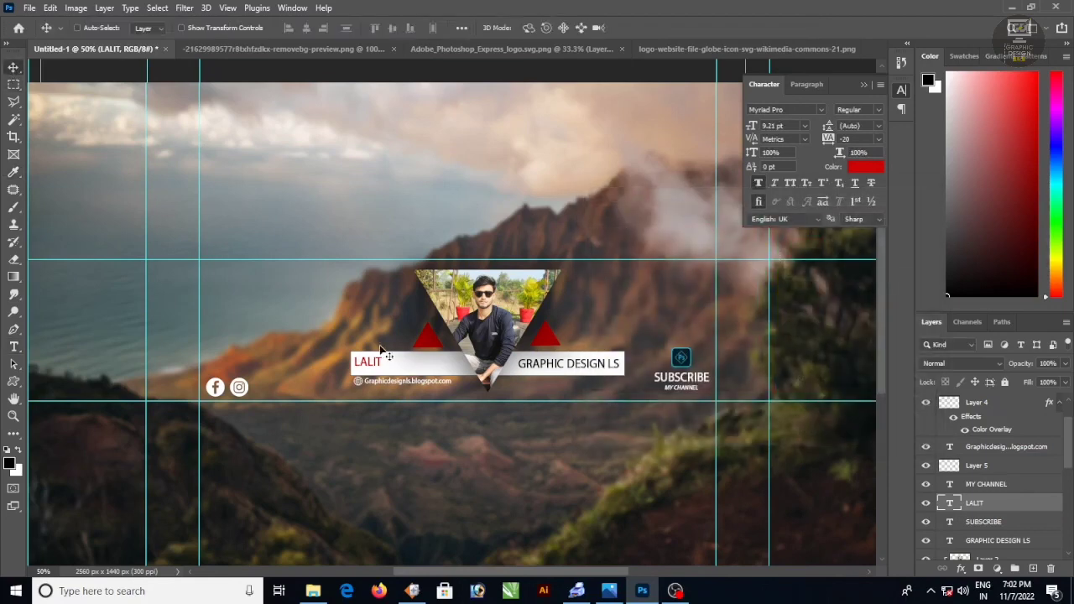
{"action": "left_click_drag", "start_coordinate": [383, 368], "coordinate": [391, 367]}
{"action": "key", "text": "ctrl+minus"}
{"action": "left_click", "coordinate": [882, 50]}
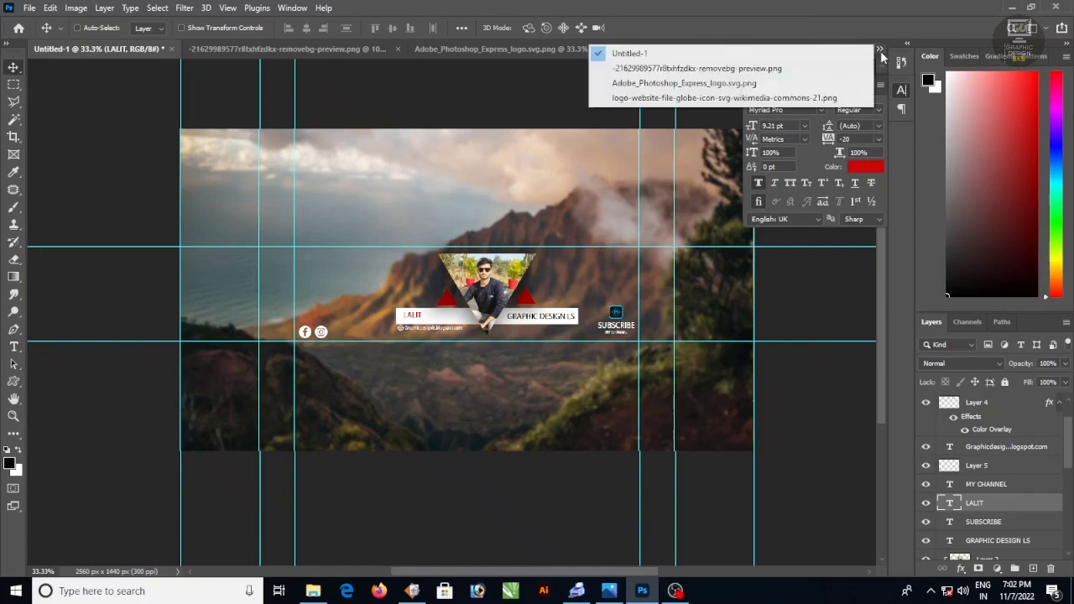
{"action": "left_click", "coordinate": [898, 90]}
{"action": "left_click", "coordinate": [865, 85]}
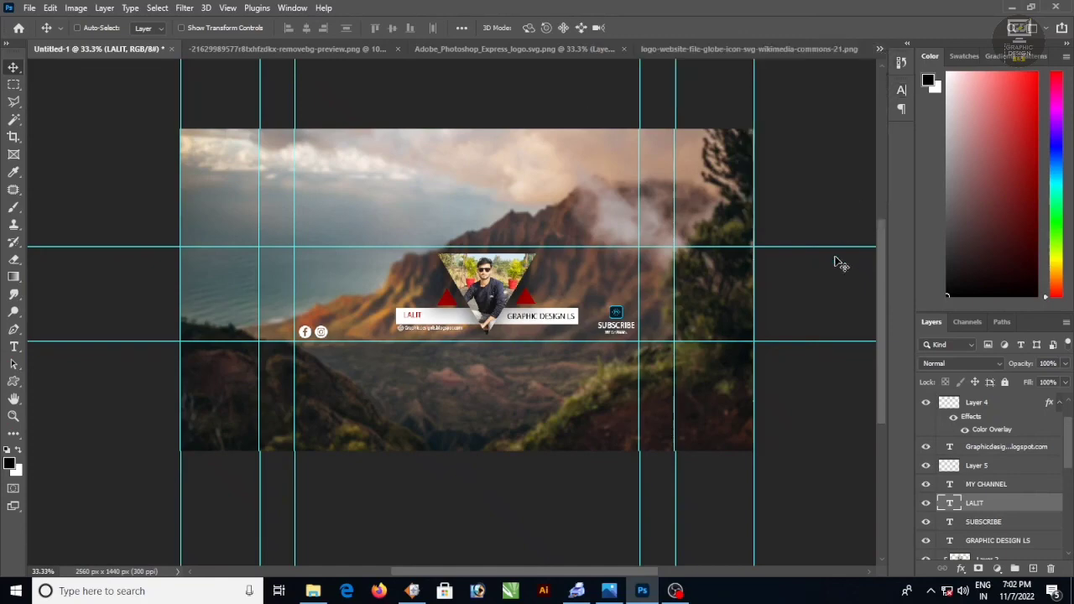